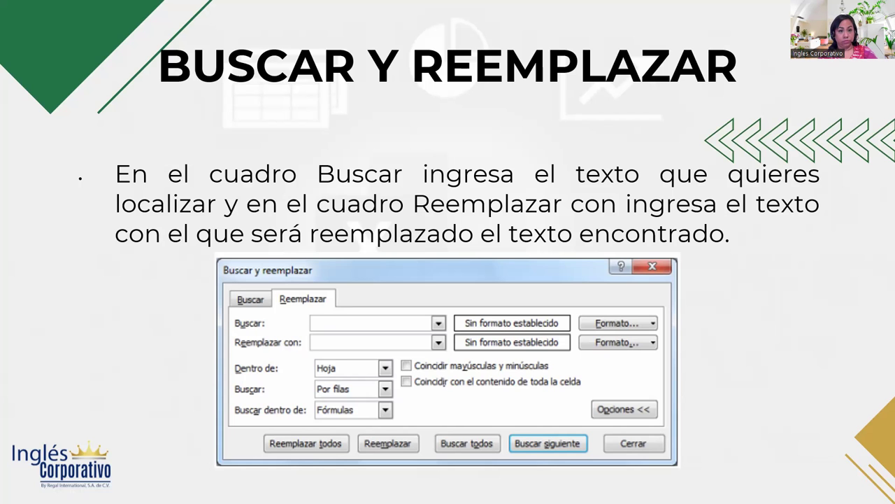
- Switch to the Práctica sesión 14 workbook in Excel, maximize its window, and enable editing and the blocked external data content
key(alt+Tab)
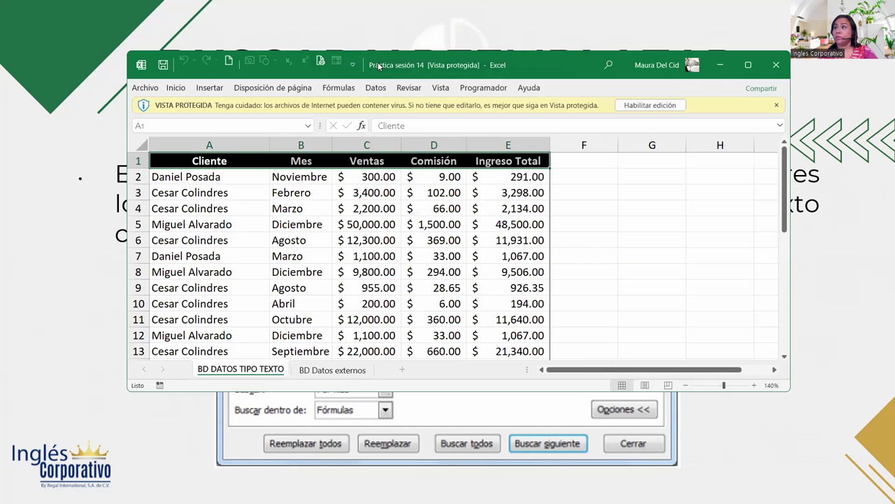
double_click(497, 65)
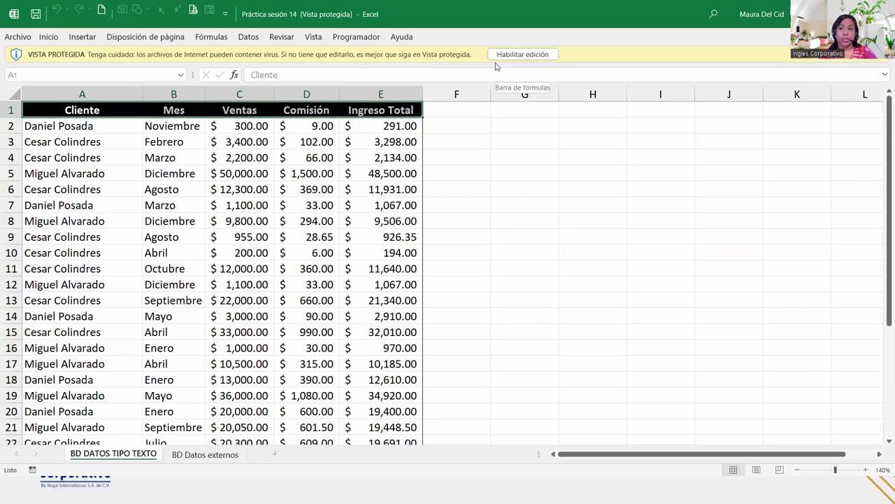
click(539, 55)
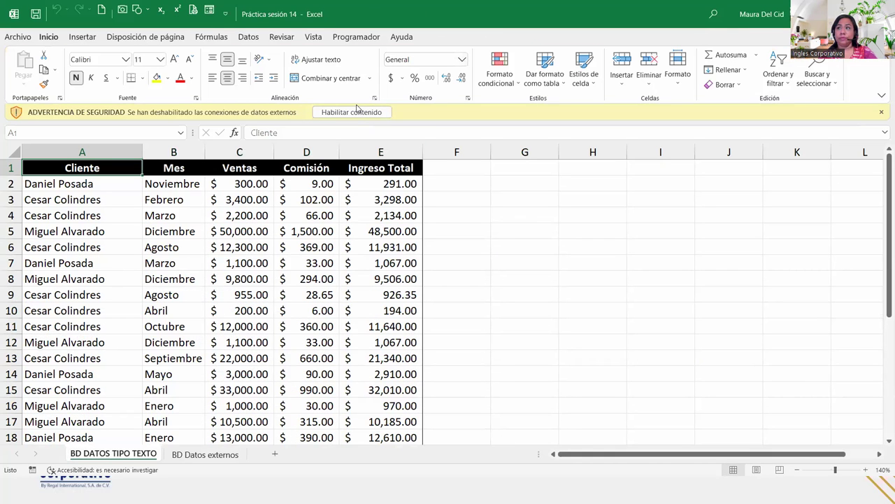
click(356, 112)
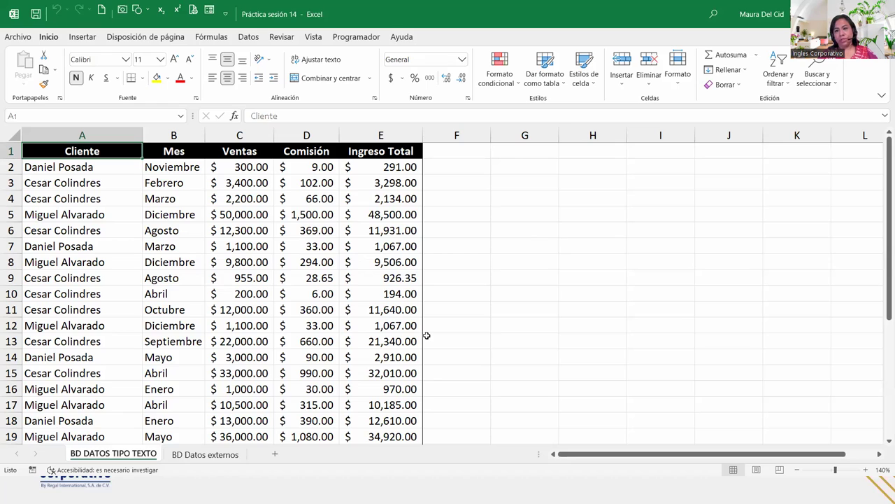
click(119, 354)
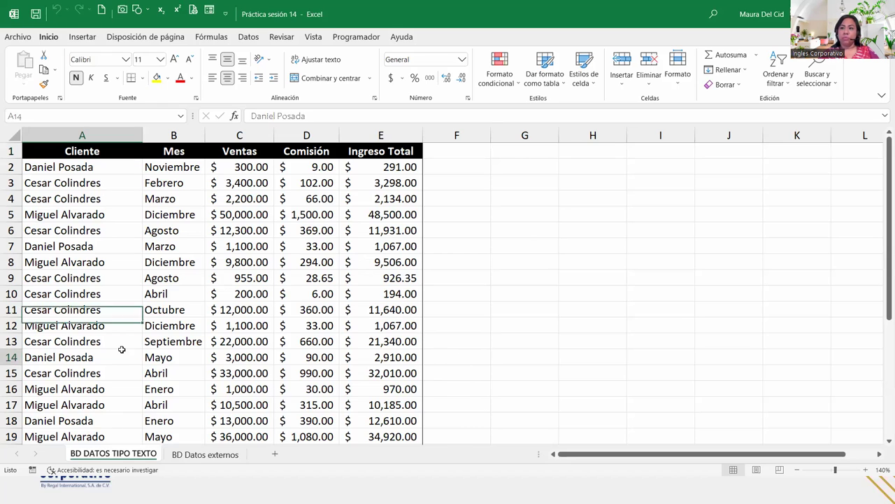
click(663, 324)
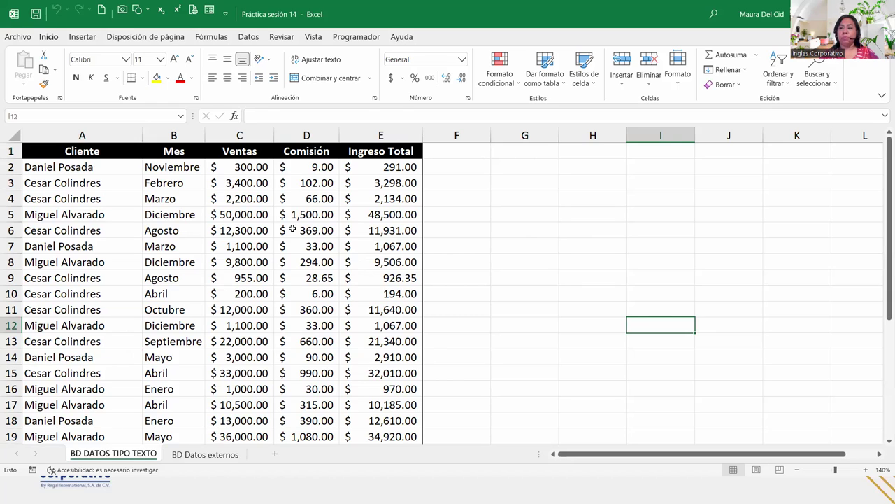
click(47, 313)
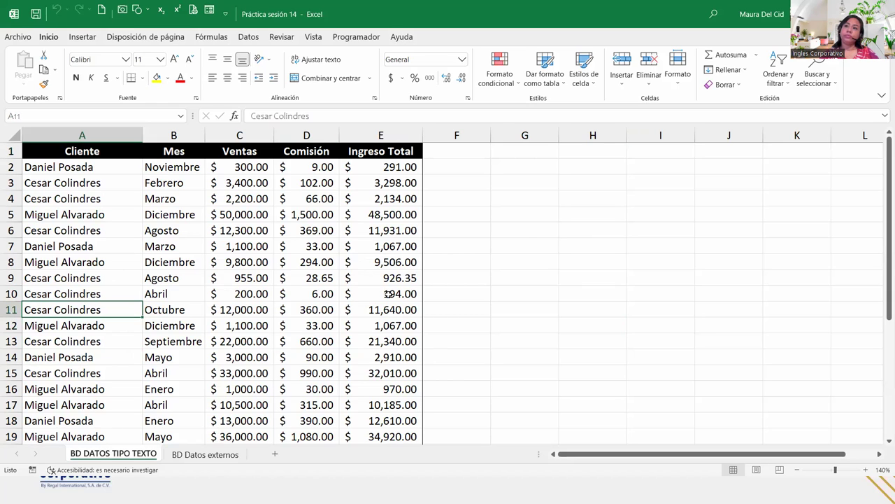
click(297, 347)
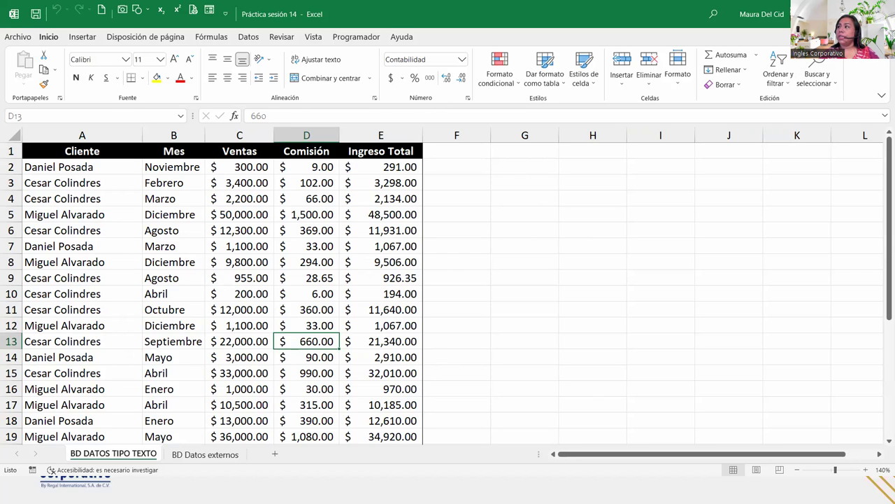
click(818, 73)
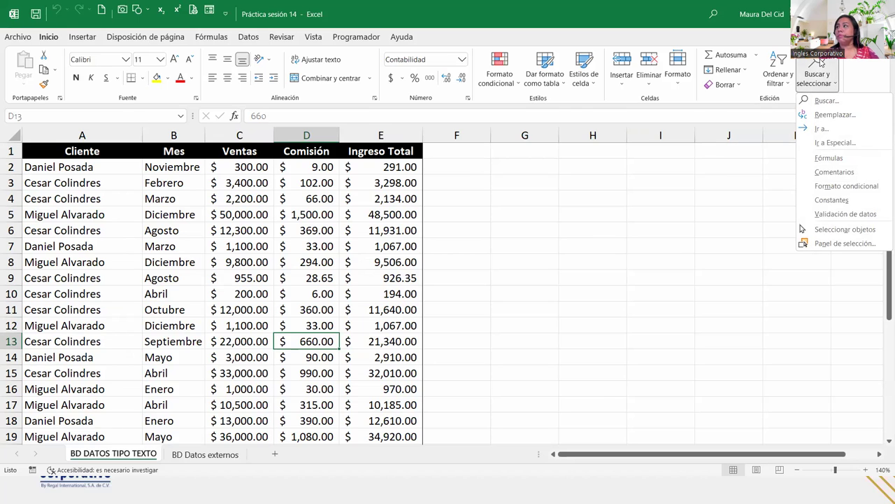
click(43, 42)
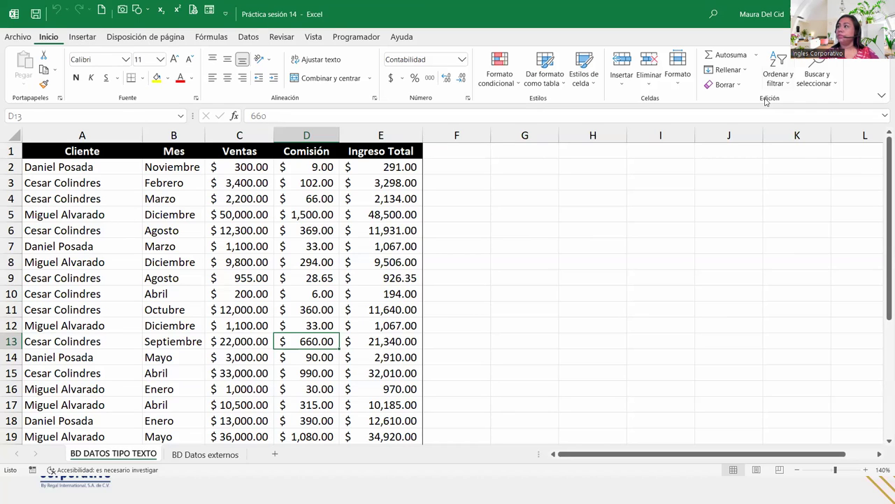
click(817, 77)
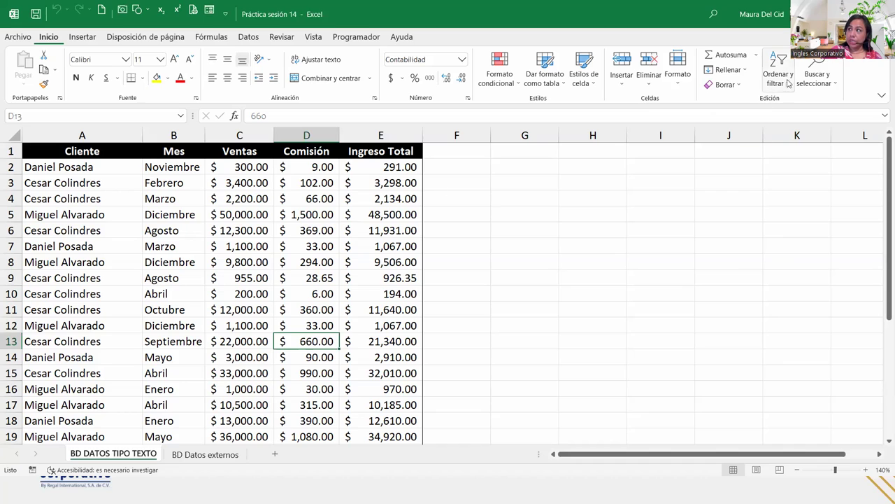
- Open the Find dialog, move it off the client column, and enter the first client's first name as the search text
click(817, 75)
click(822, 105)
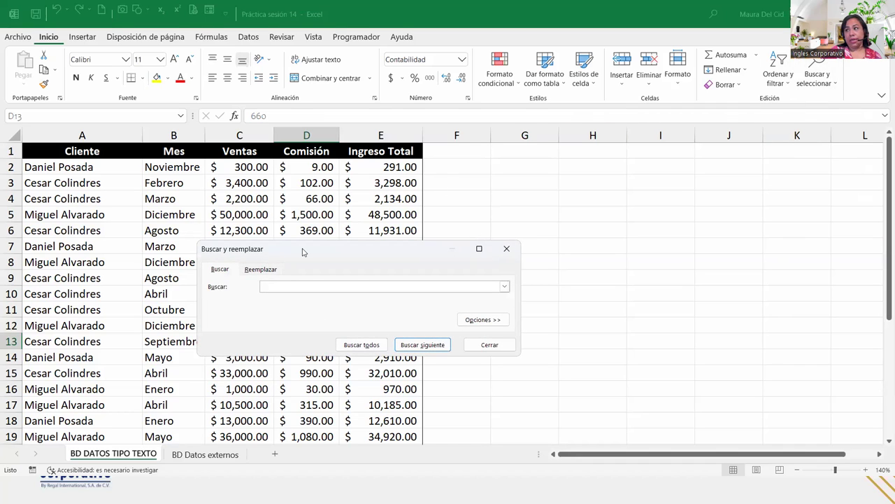
drag(303, 252, 450, 211)
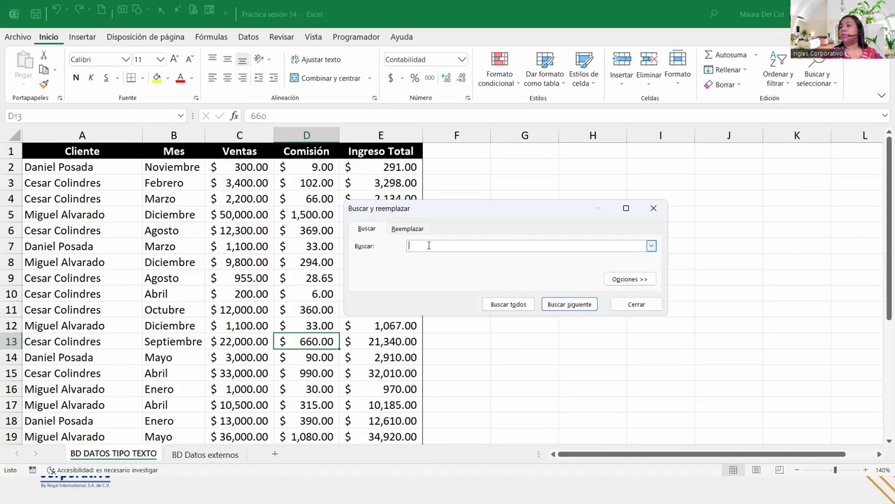
text(Daniel)
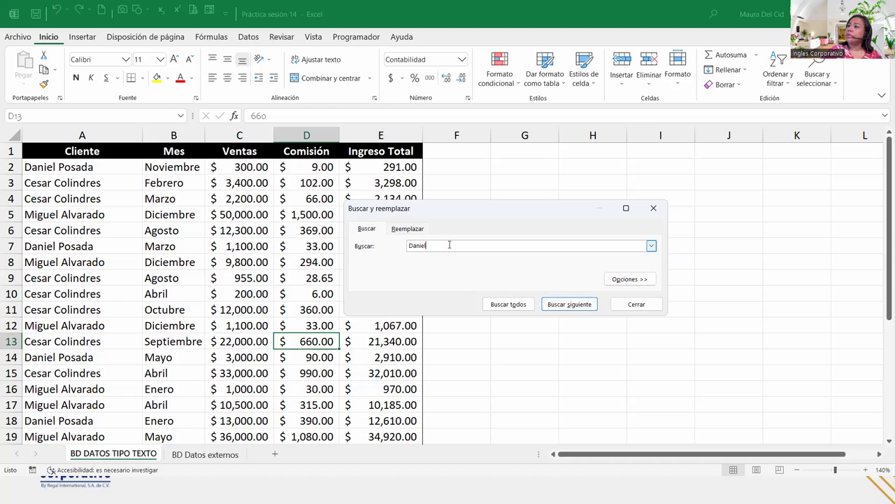
- Step through the matches for the client's first name one at a time down the Cliente column
click(553, 305)
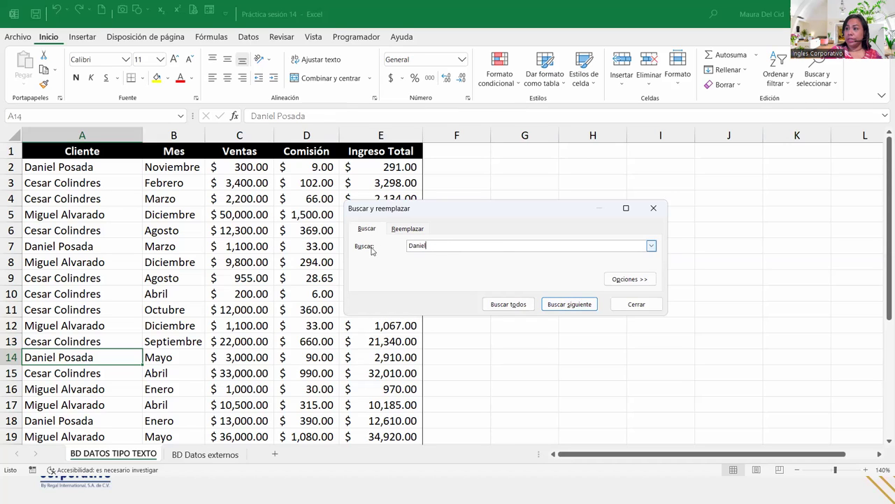
click(565, 306)
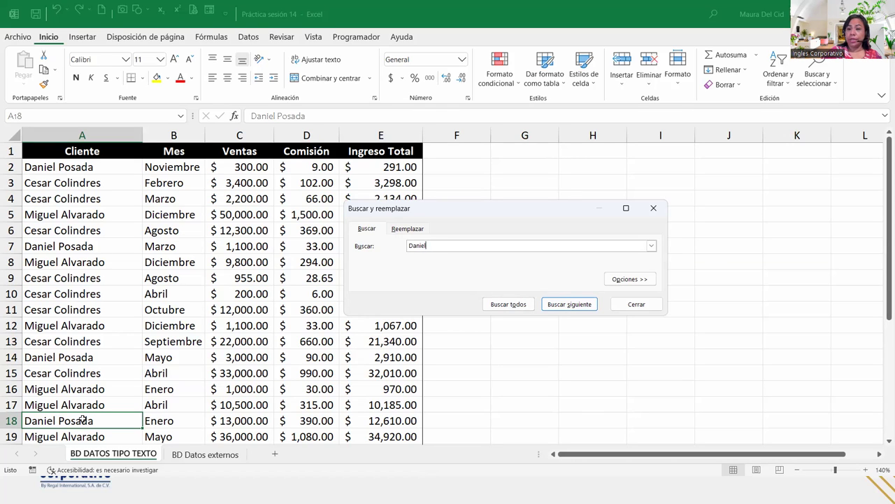
click(569, 304)
click(569, 304)
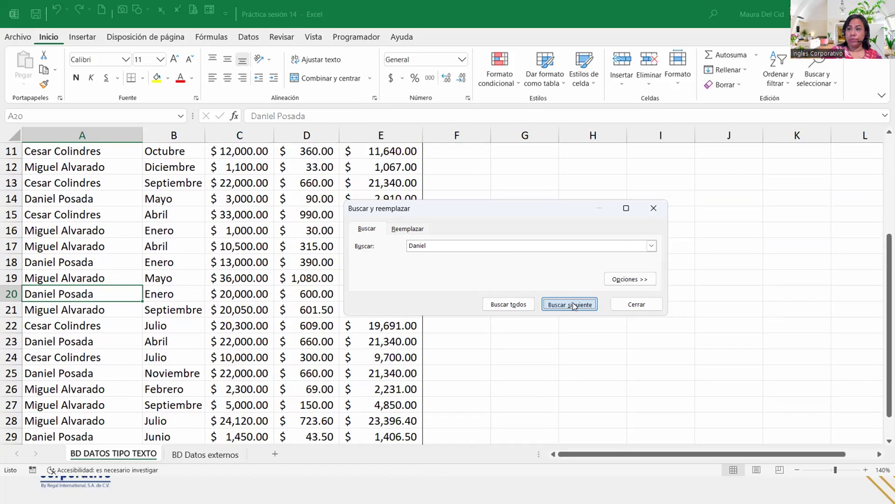
click(570, 304)
click(570, 304)
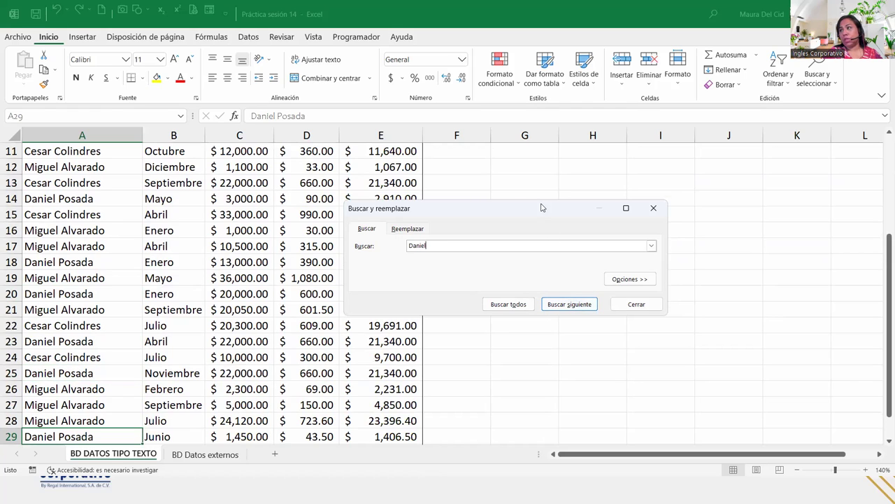
- Find all cells containing the client's first name and enlarge the dialog to show the whole results list
drag(541, 208, 540, 125)
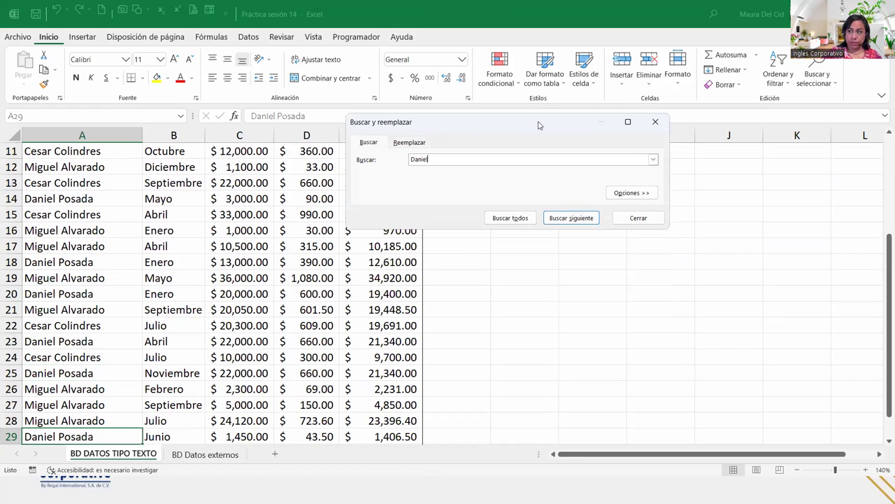
click(510, 217)
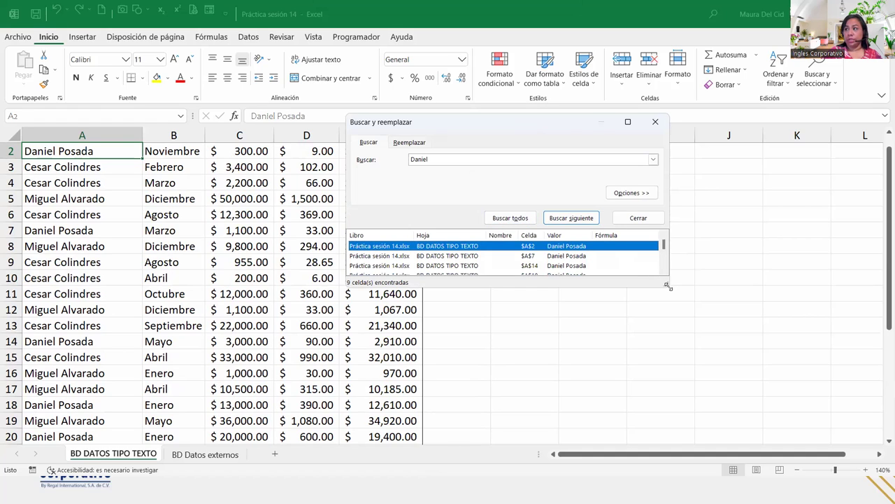
drag(667, 286, 669, 386)
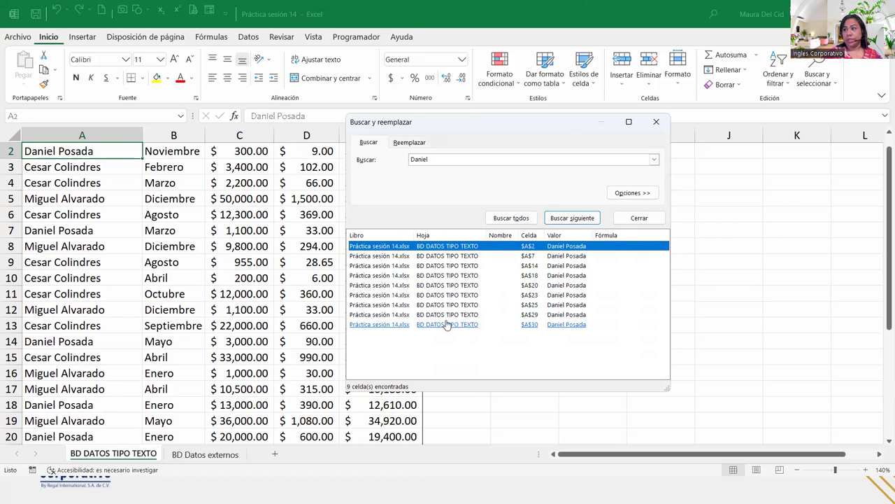
- Jump between the found client cells in column A from the results list, ending at cell A20
click(391, 314)
click(391, 296)
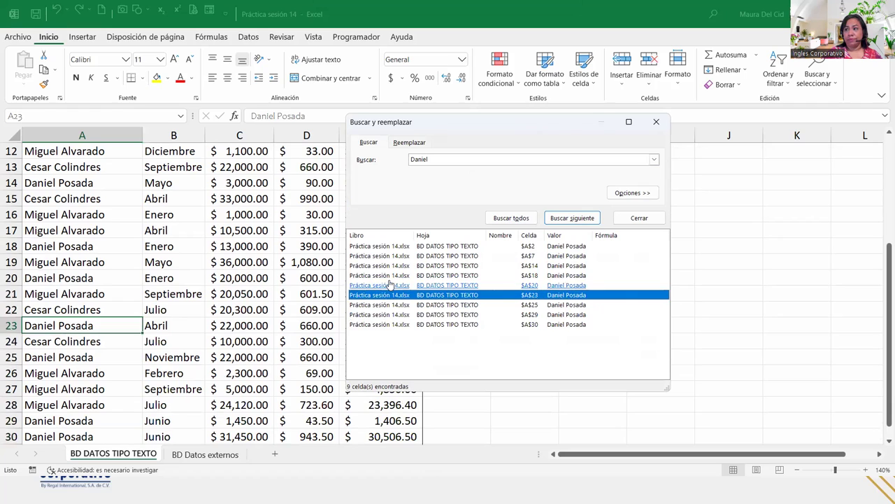
click(390, 285)
click(391, 277)
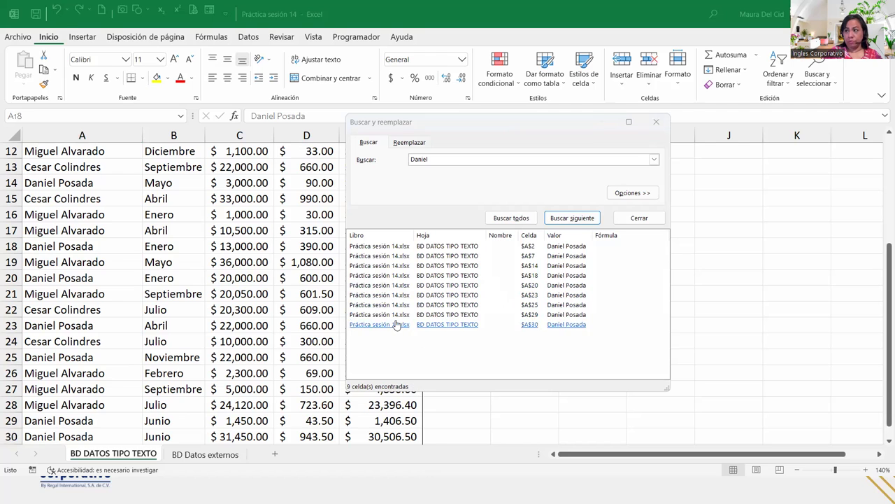
click(396, 285)
click(396, 314)
click(392, 246)
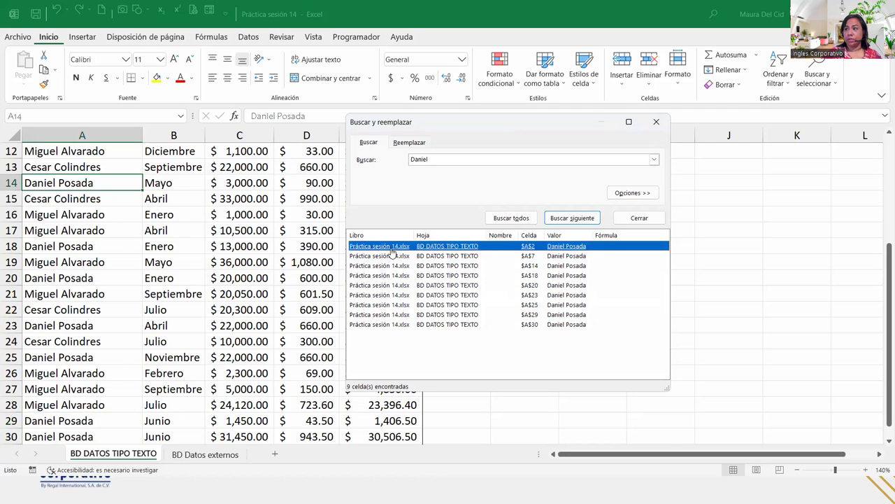
click(448, 285)
click(450, 325)
click(373, 305)
click(382, 295)
click(391, 286)
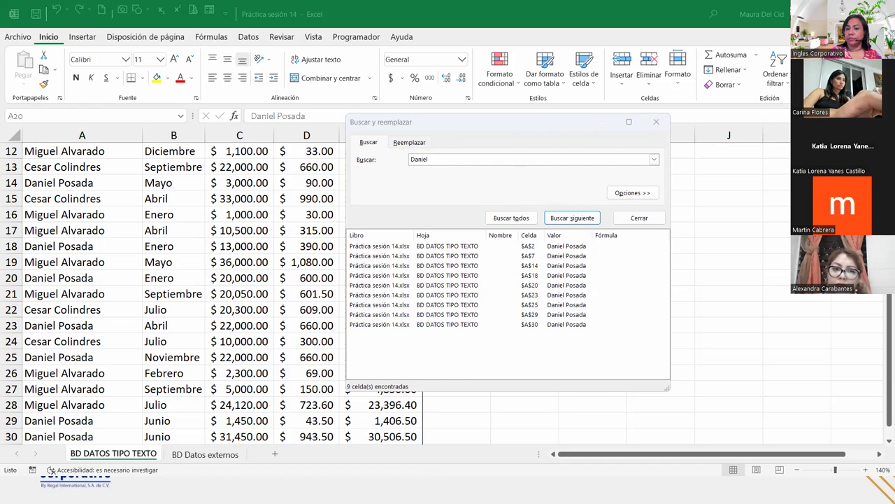
- Find all cells matching the wildcard text Ju?io
click(454, 162)
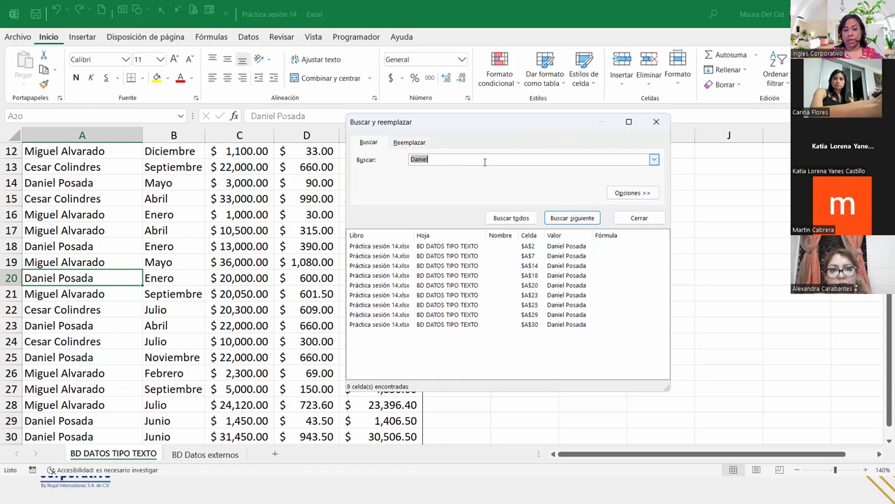
text(Ju)
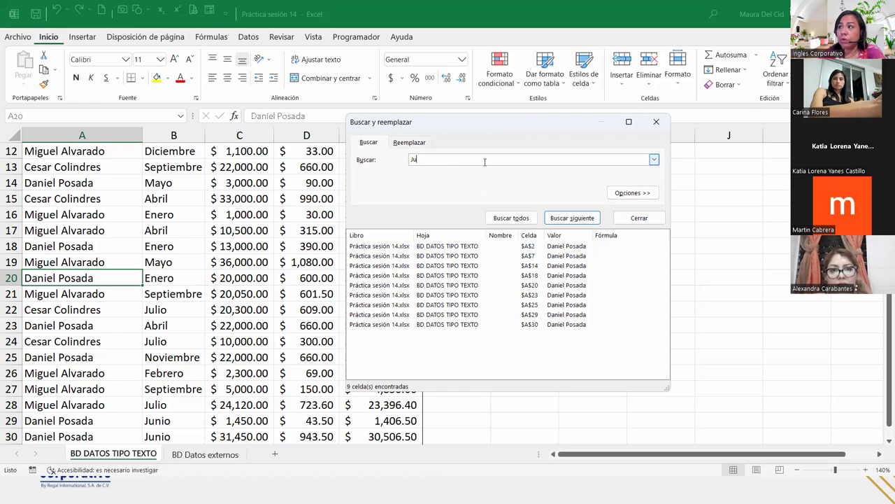
text(l)
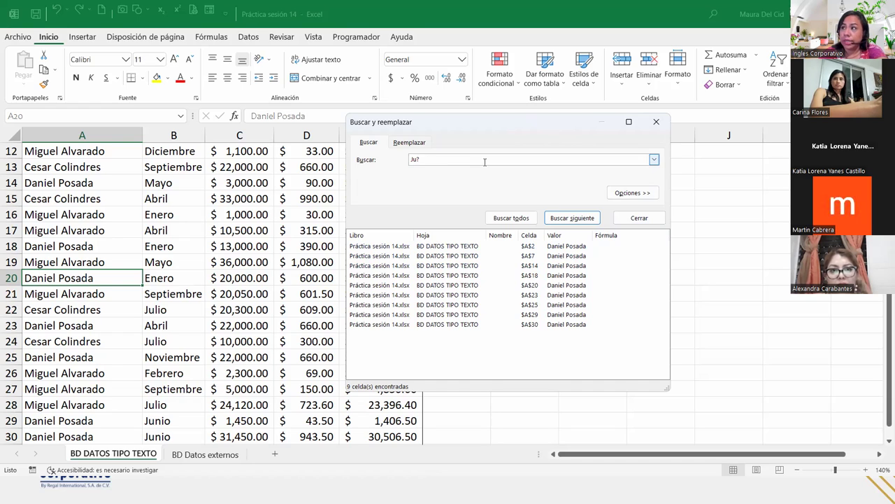
text(io)
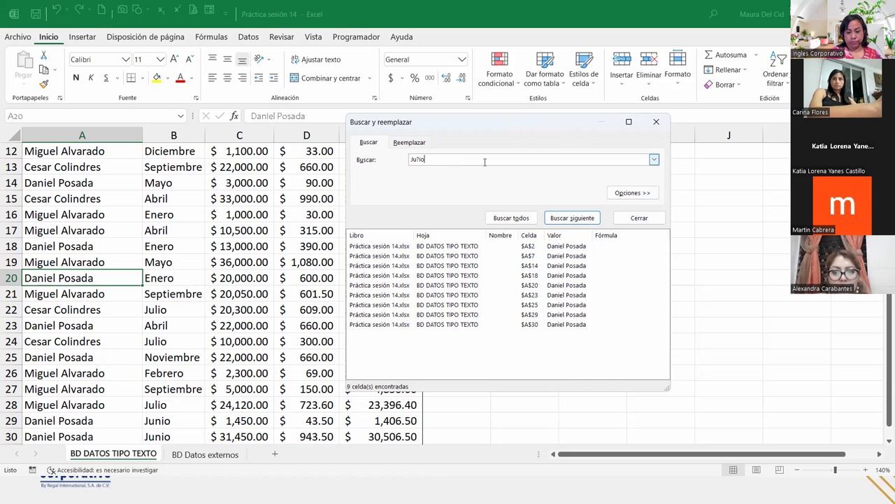
click(502, 220)
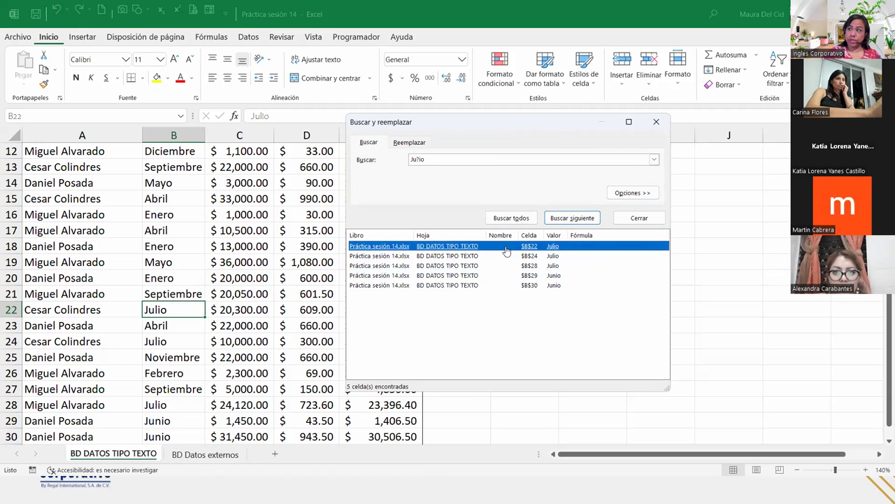
- Go to the found month cells B24, B29 and B30 from the results list
click(557, 256)
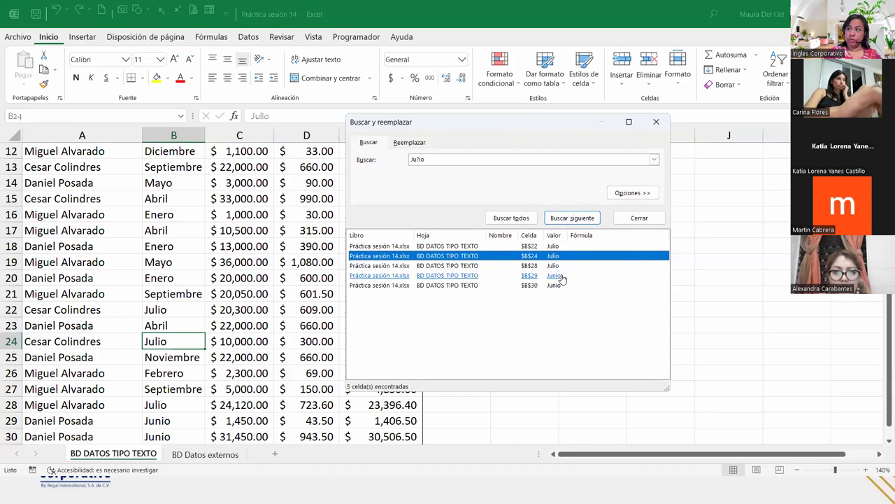
click(557, 276)
click(557, 285)
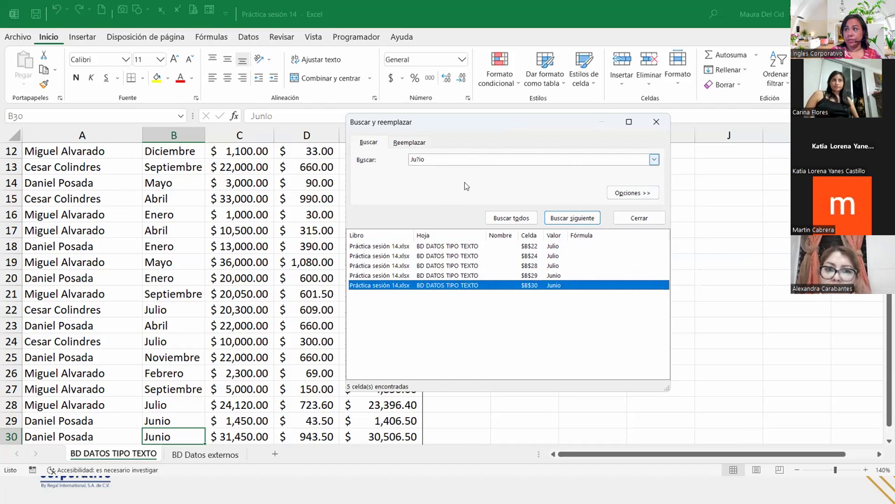
- Replace the wildcard in the search text to make it Junio and find all matching cells
click(417, 160)
key(BackSpace)
text(l)
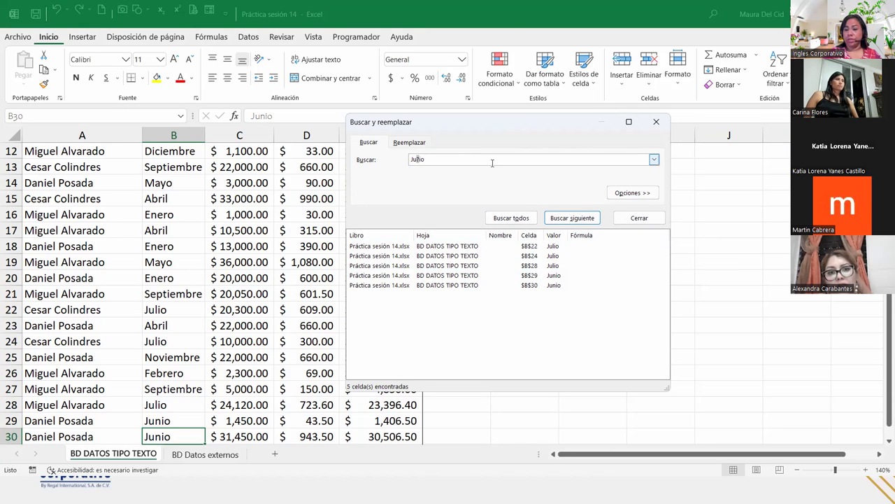
text(n)
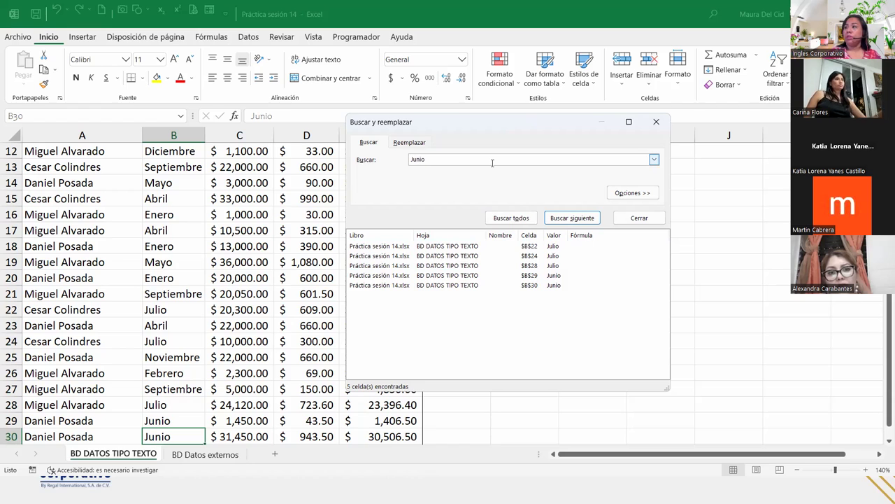
click(514, 219)
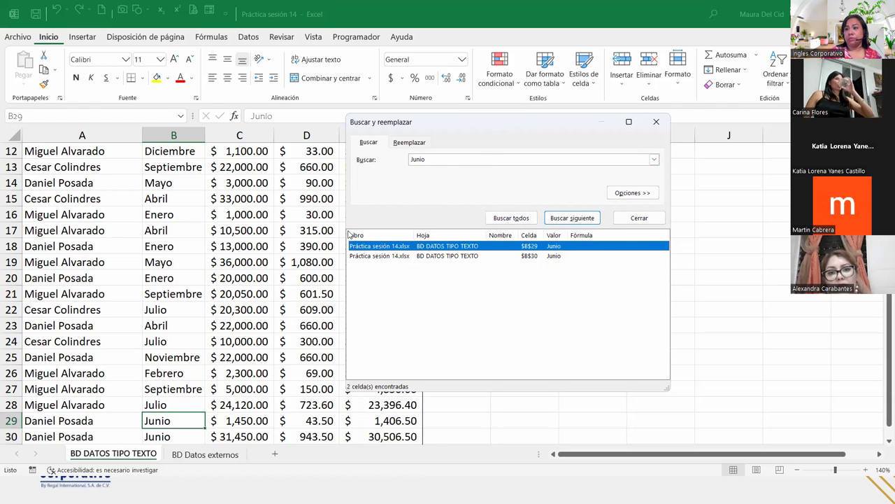
- Go to the found Junio cells B30 and B29 from the results list, and clear the search text
click(533, 256)
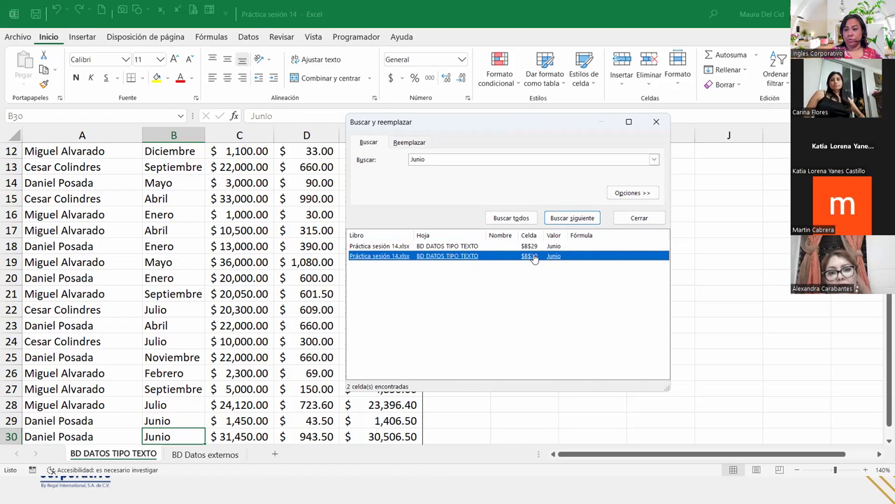
click(526, 246)
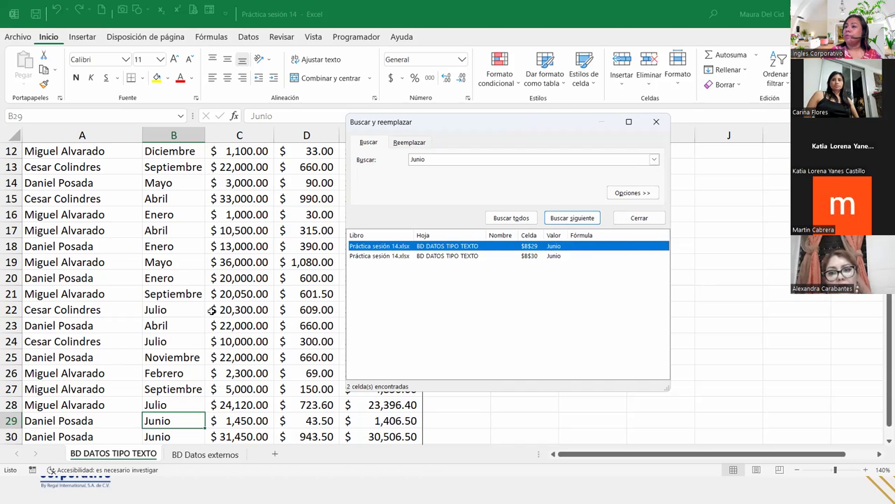
click(462, 160)
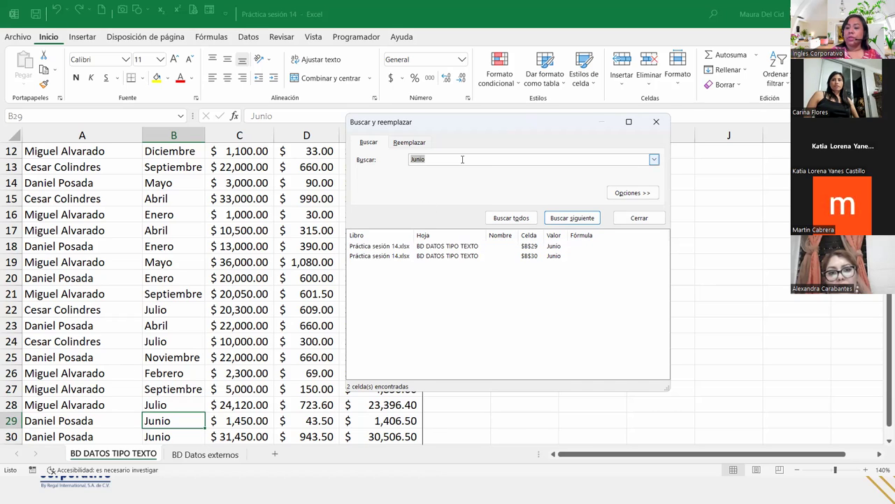
key(BackSpace)
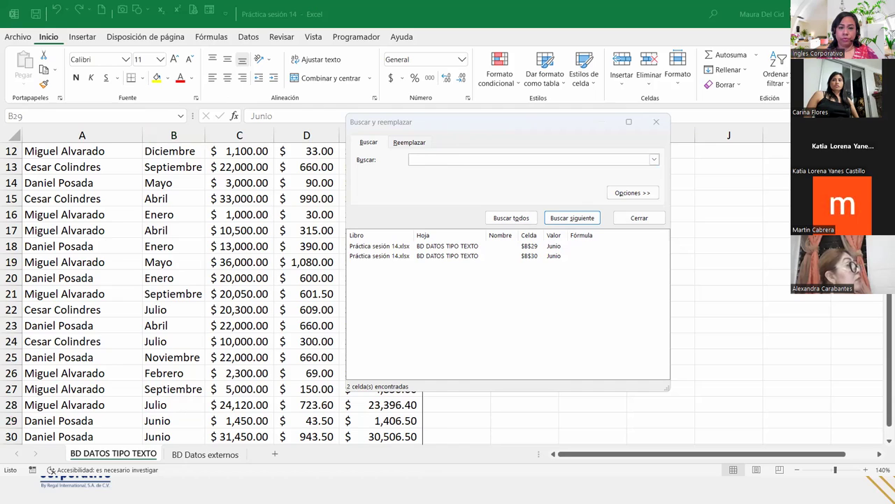
- Find all cells containing 600 and go to D20, C31 and C19 from the results list
click(461, 159)
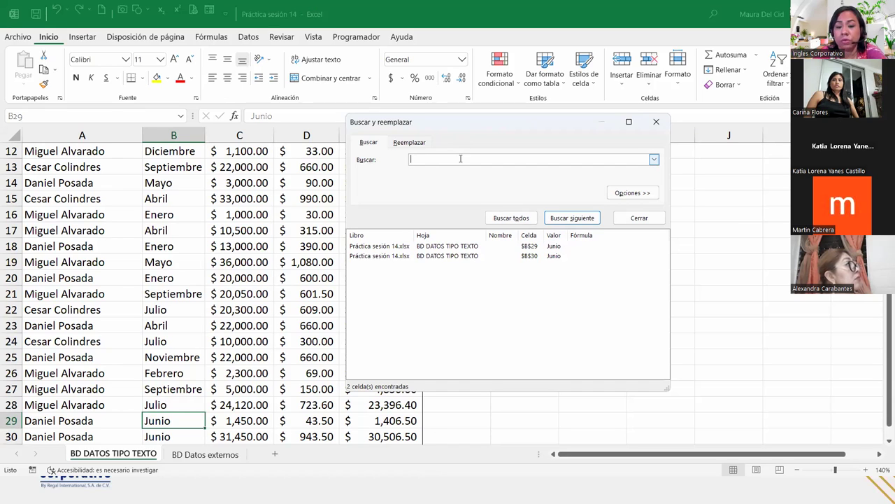
text(600)
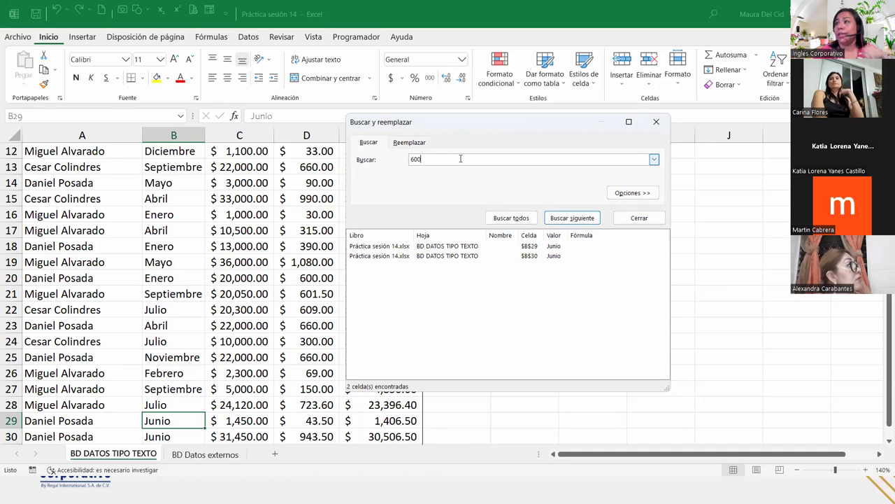
click(512, 217)
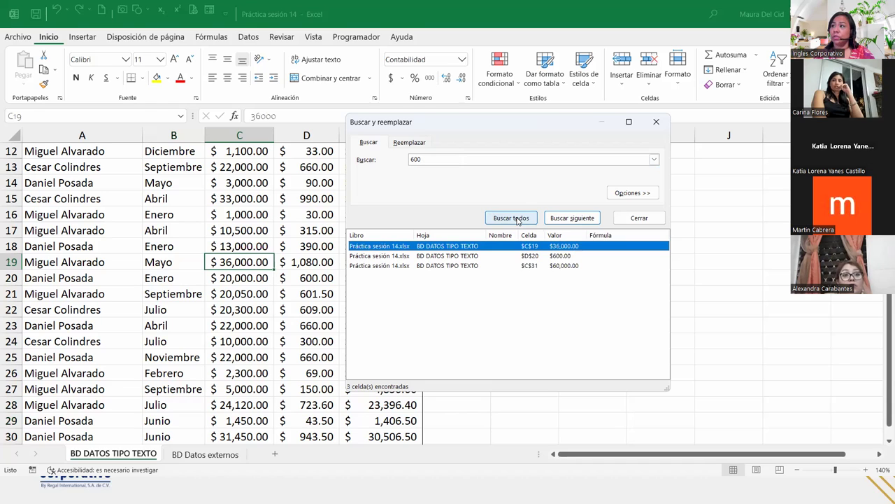
click(572, 256)
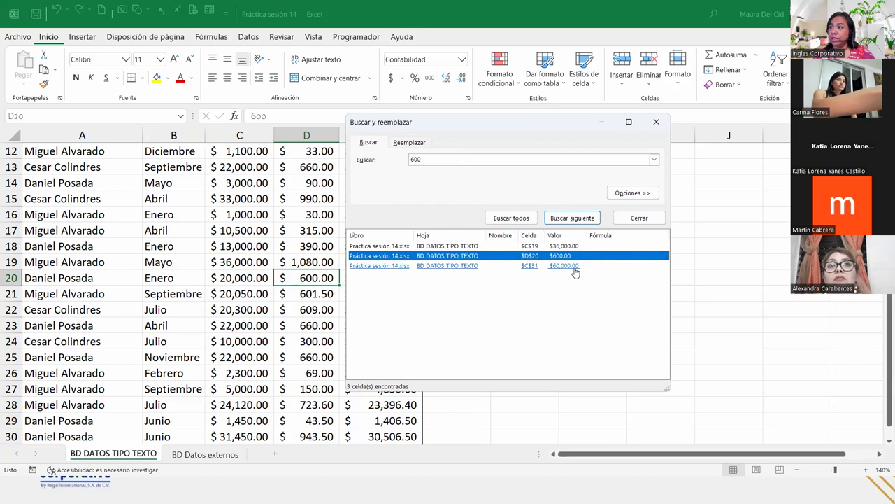
click(573, 268)
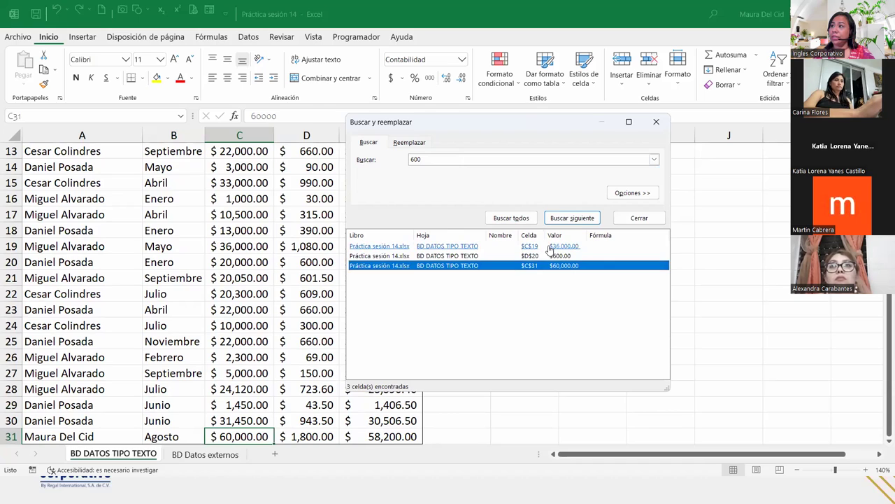
key(Return)
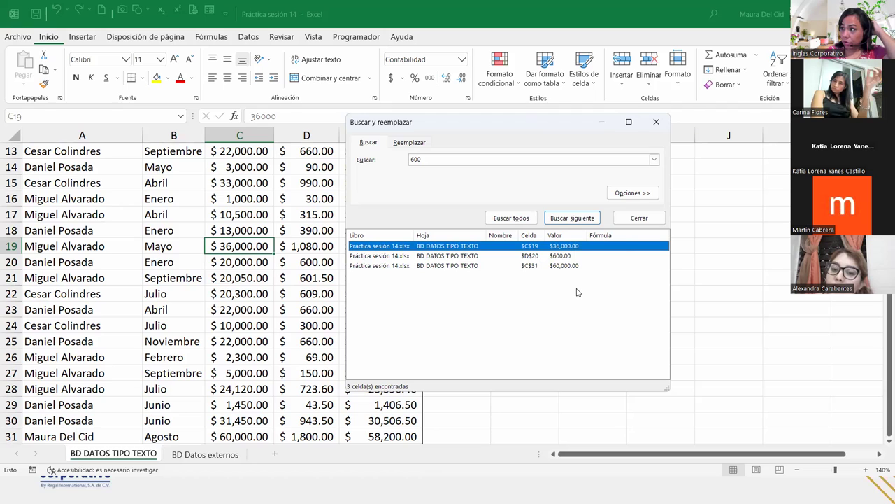
- Try repeating the search for all cells, adding a decimal point to the search text as 600
click(432, 158)
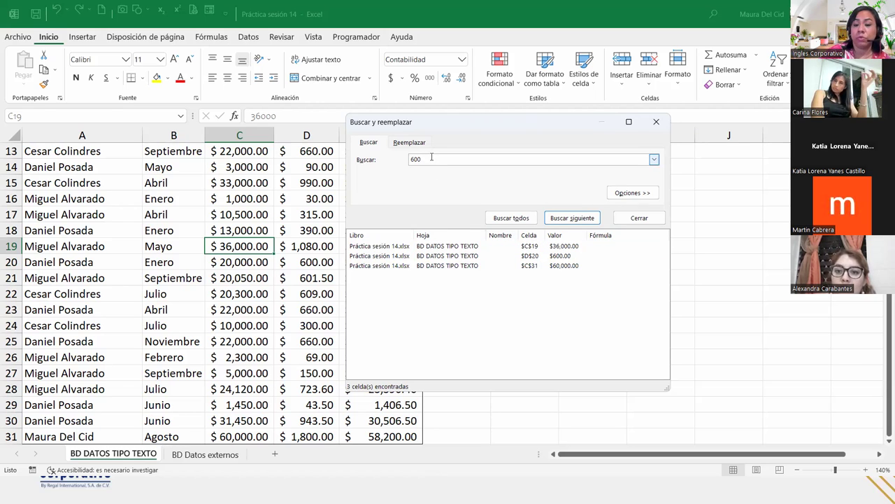
click(497, 218)
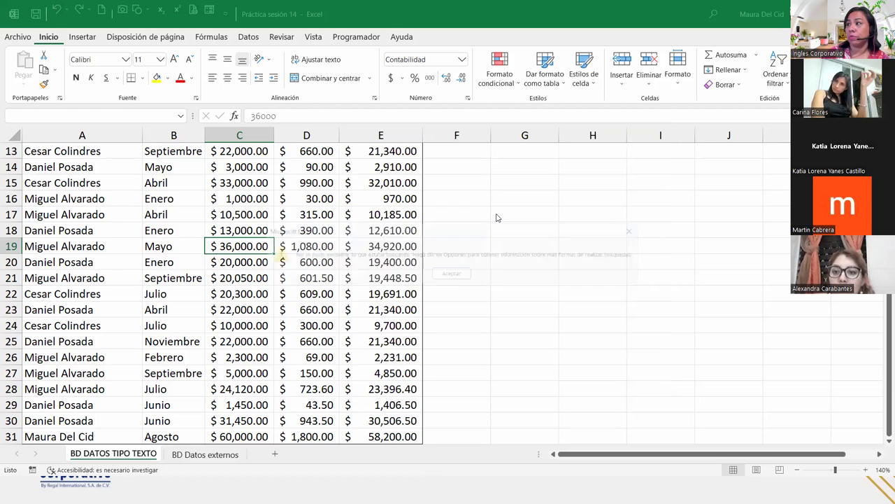
click(452, 276)
click(439, 160)
key(BackSpace)
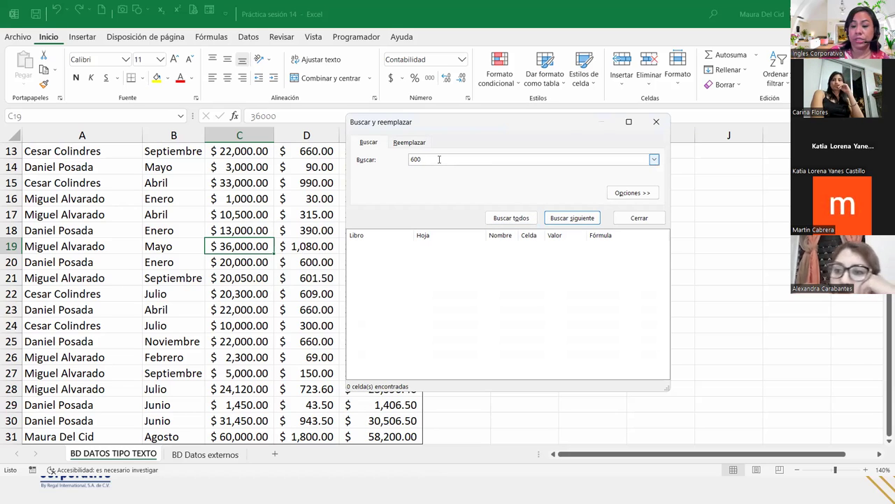
text(.)
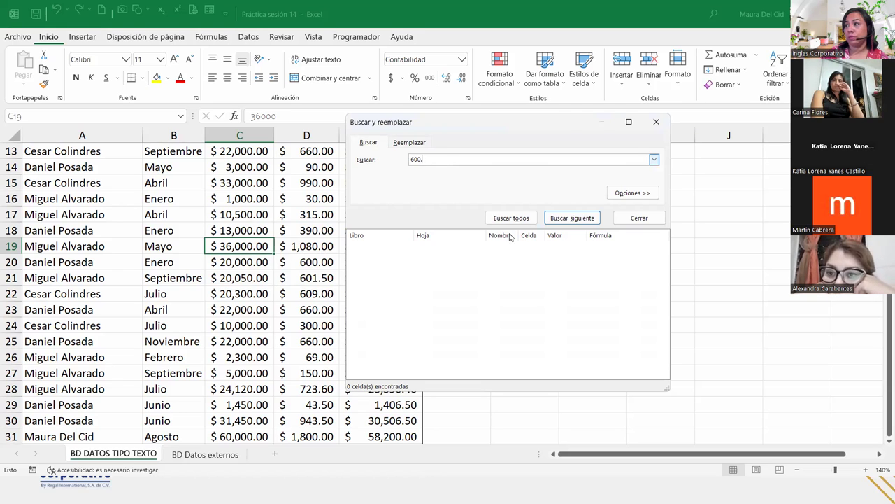
click(512, 217)
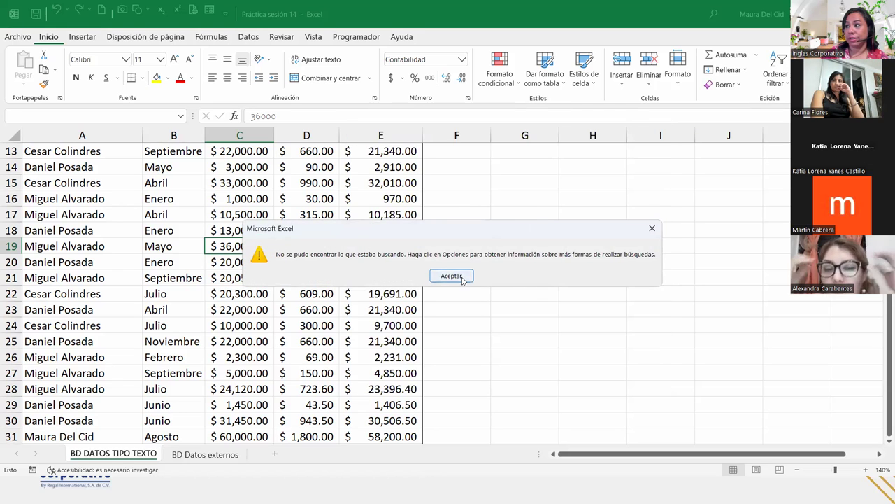
click(464, 276)
- Remove the decimal point from the search text, find all cells containing 600, and go to results D20 and C31
click(448, 155)
key(BackSpace)
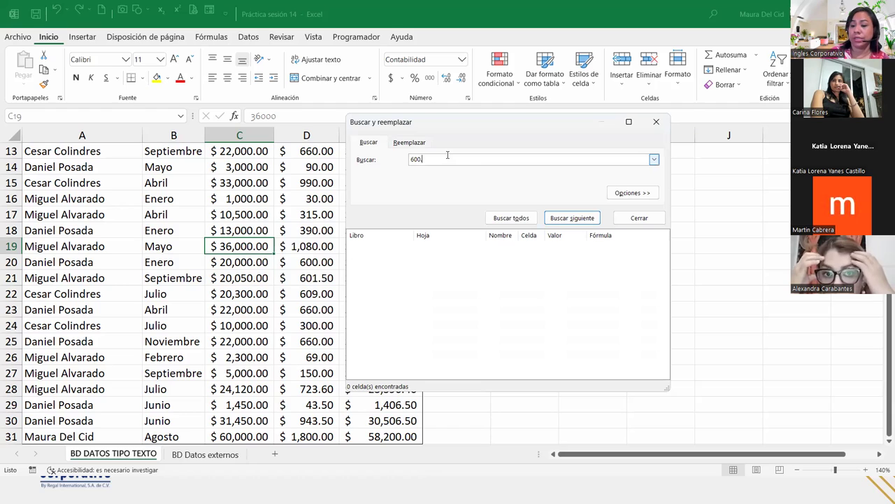
key(Return)
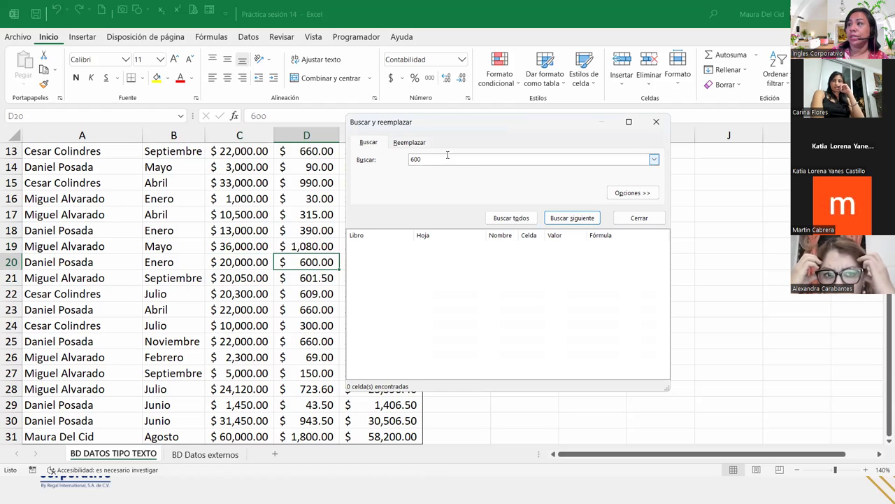
click(512, 218)
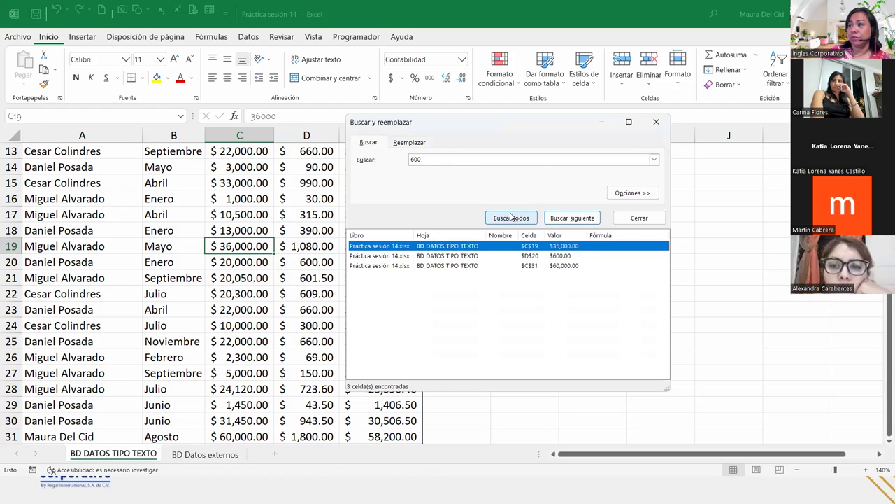
click(509, 255)
click(473, 266)
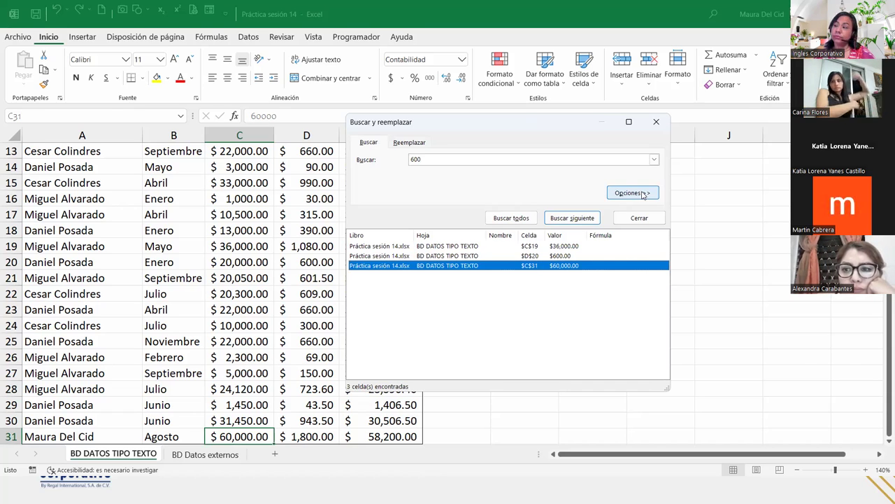
- Show the search options, require a match with the entire cell contents, and find all 600 cells
click(632, 192)
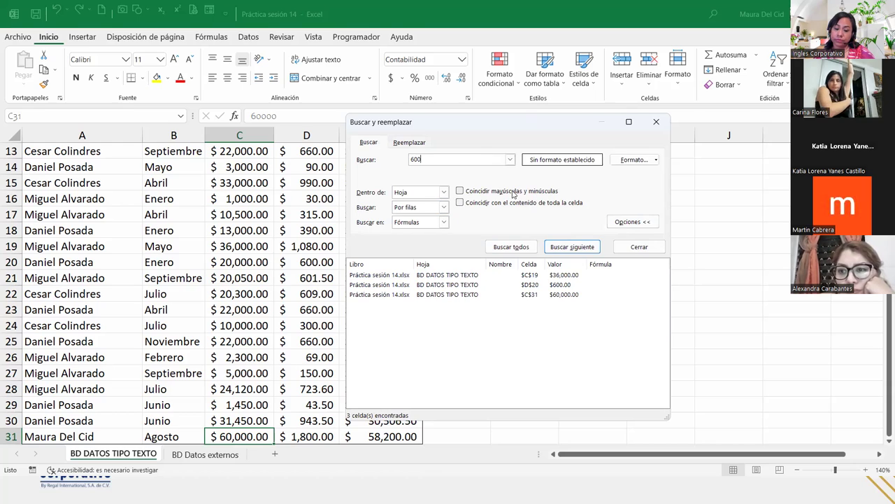
click(461, 202)
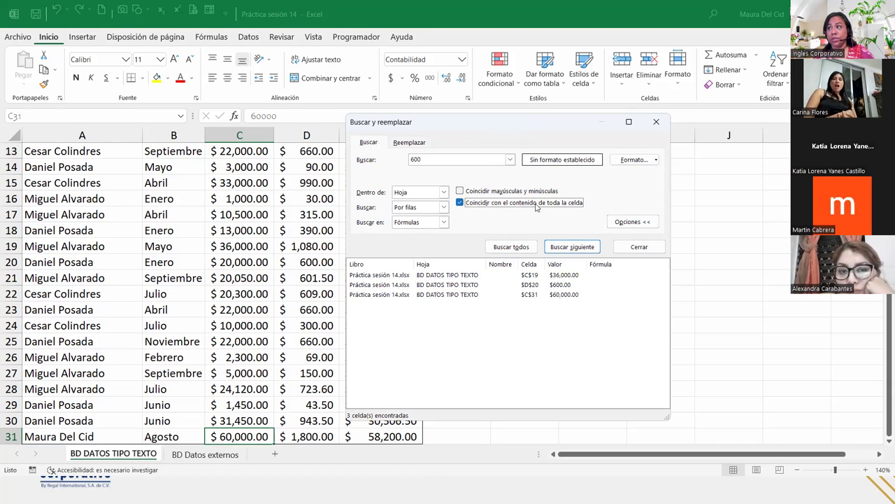
click(503, 248)
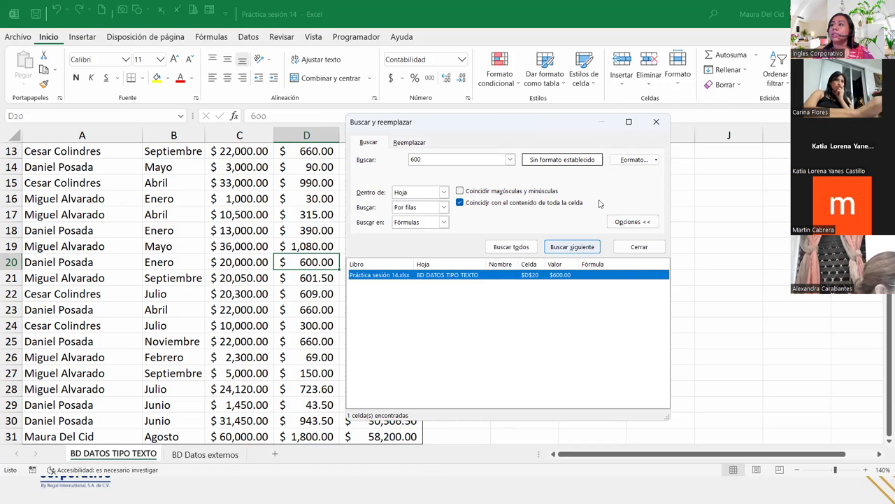
- Turn off entire-cell matching, find all cells containing 600, and visit results C19, D20 and C31, ending at D20
click(461, 203)
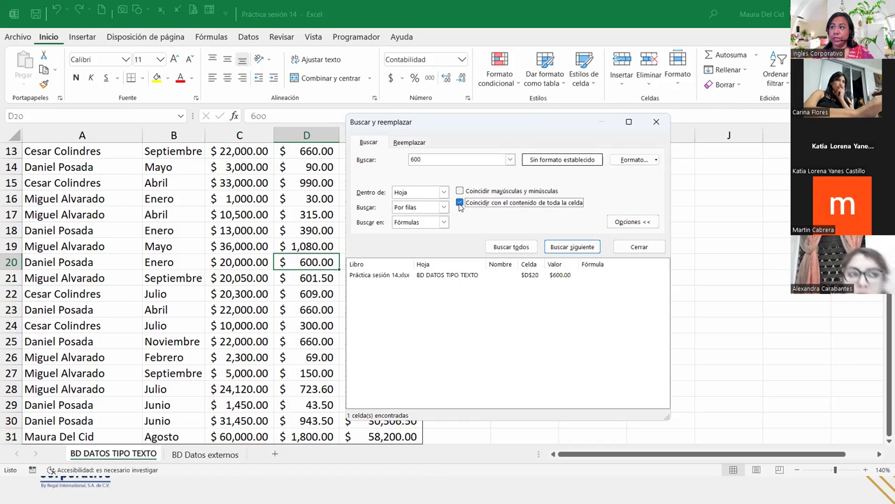
click(509, 246)
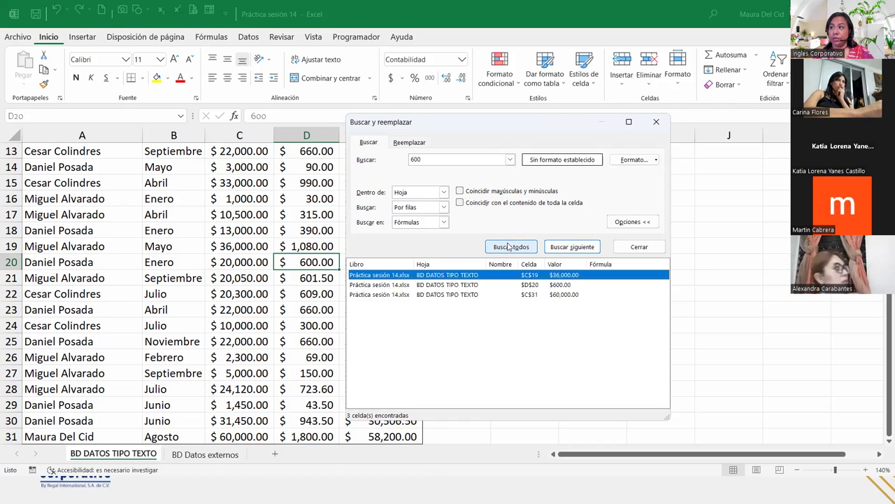
click(570, 285)
click(571, 295)
key(Return)
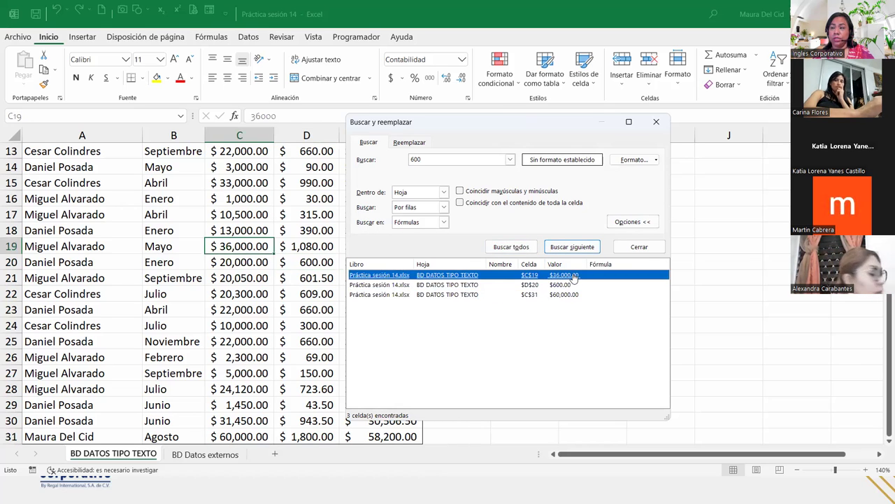
click(568, 286)
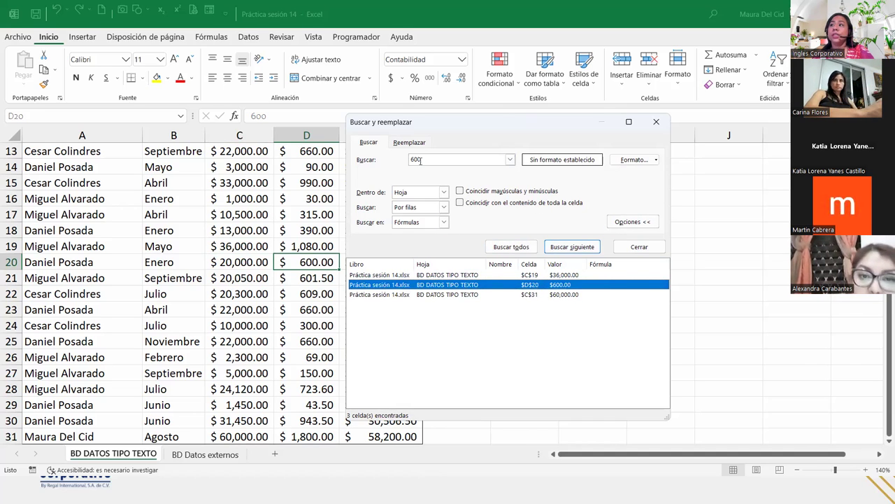
- Require entire-cell matching again and find all cells that contain exactly 600
click(461, 203)
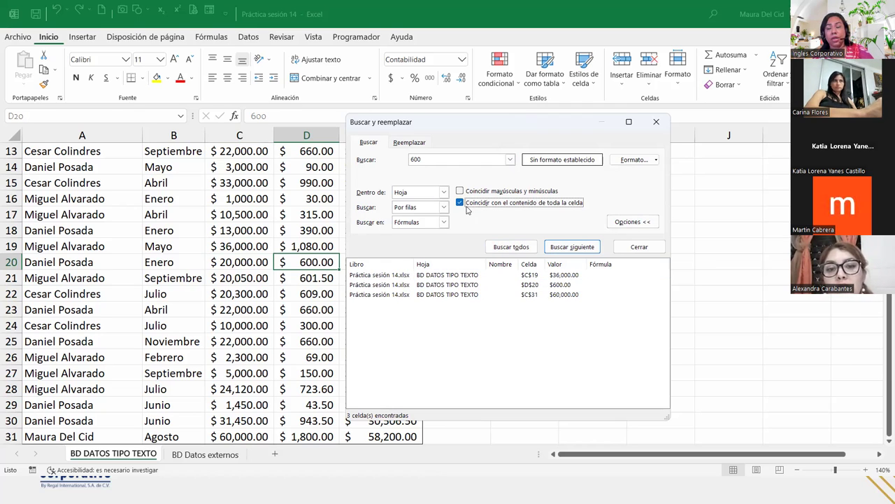
click(516, 248)
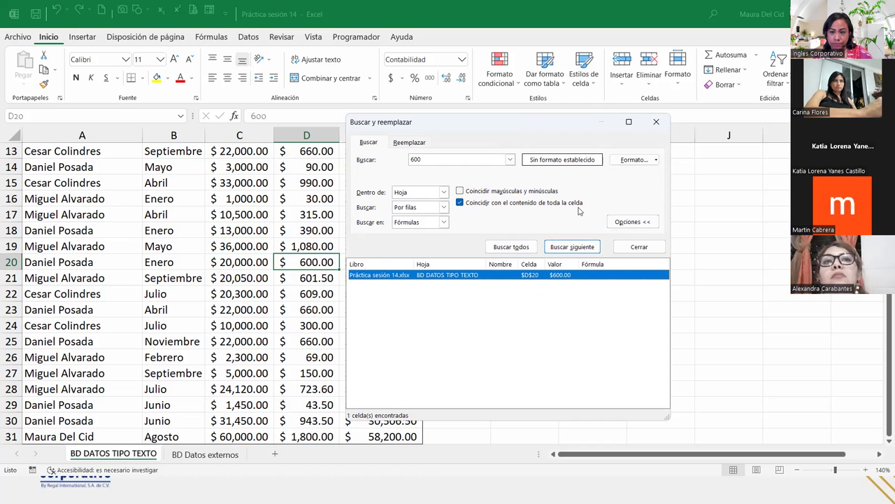
- Try to find all cells matching only a client's first name with entire-cell matching enabled
double_click(438, 159)
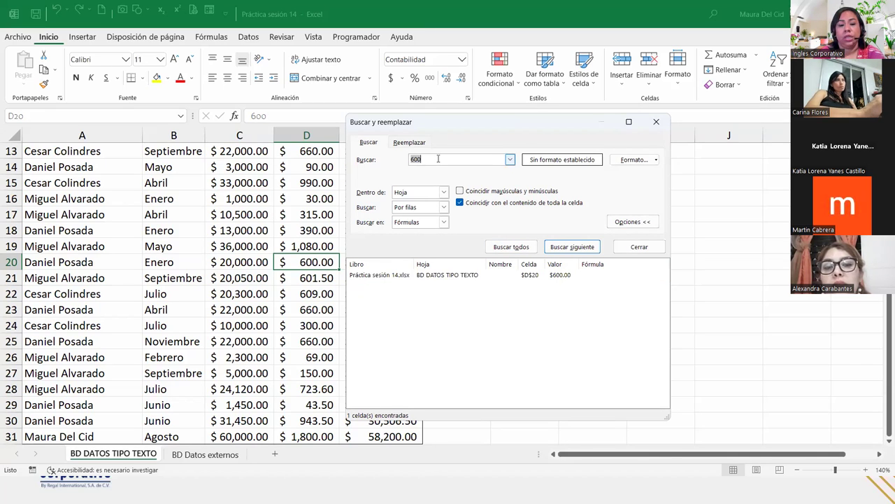
text(Cesar)
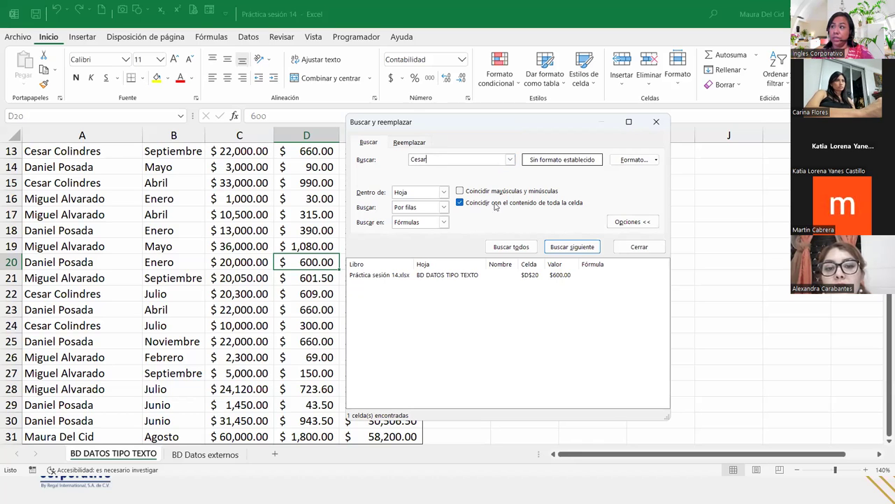
click(510, 245)
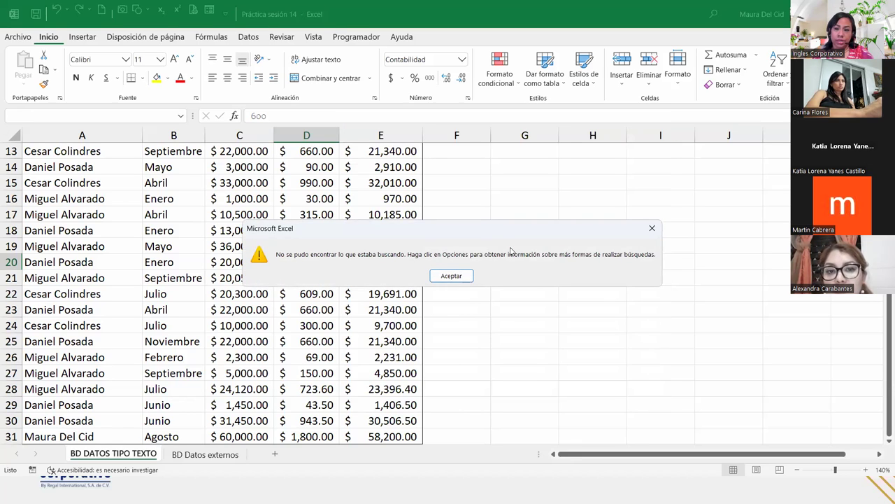
click(446, 277)
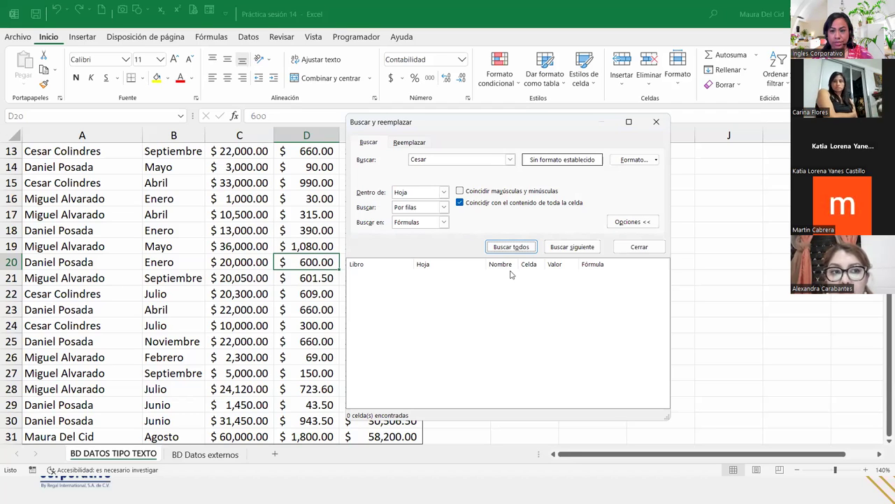
- Turn off entire-cell matching and find all cells containing the client's first name
click(460, 202)
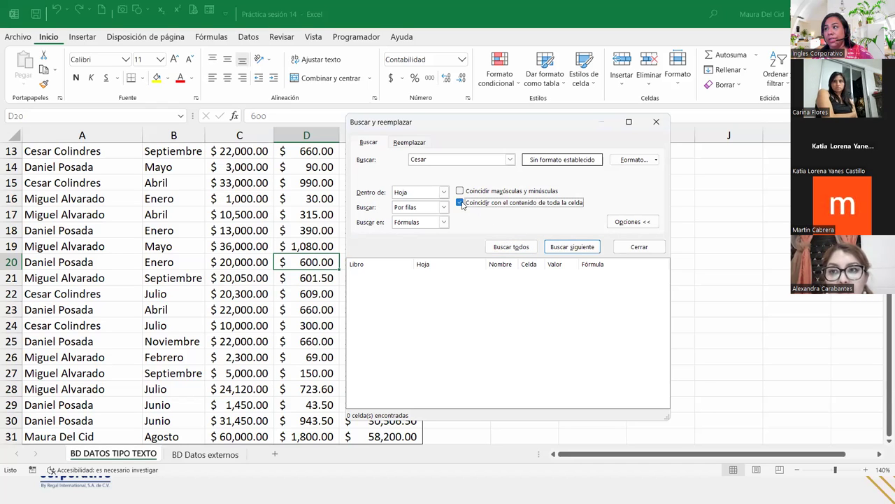
click(513, 245)
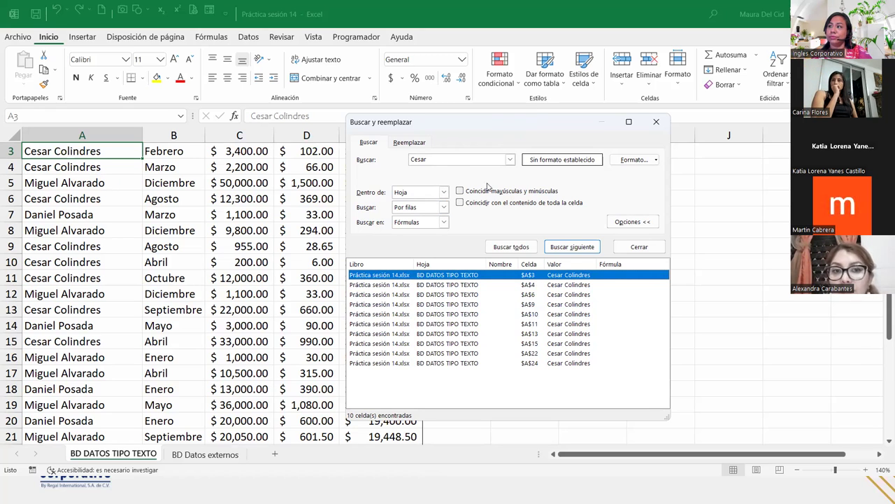
click(457, 160)
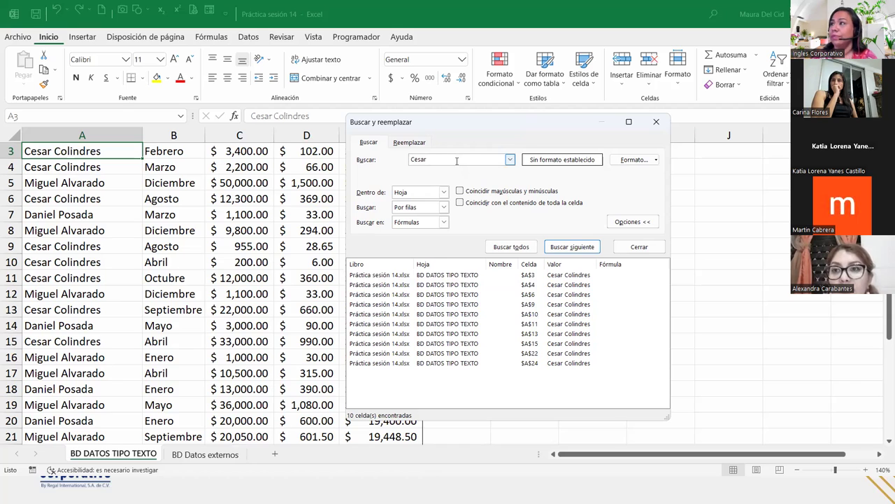
- Set the search scope to the whole workbook (Libro) and find all cells containing 600
drag(456, 160, 396, 164)
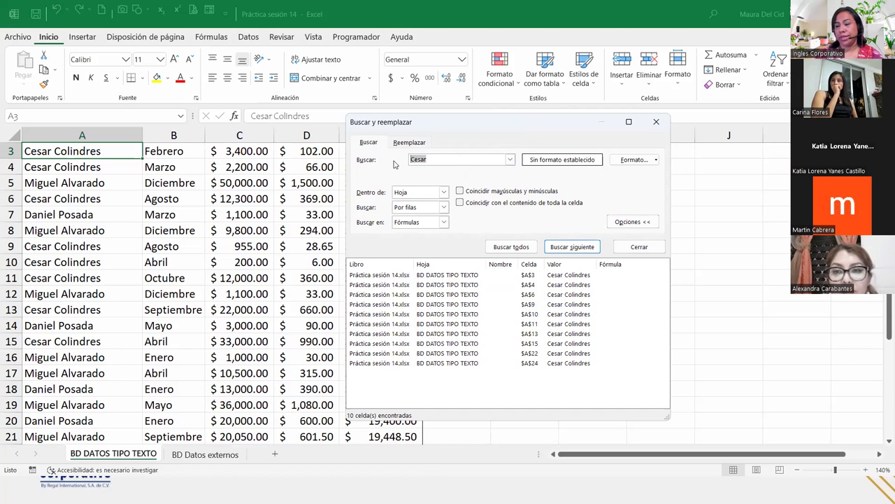
text(600)
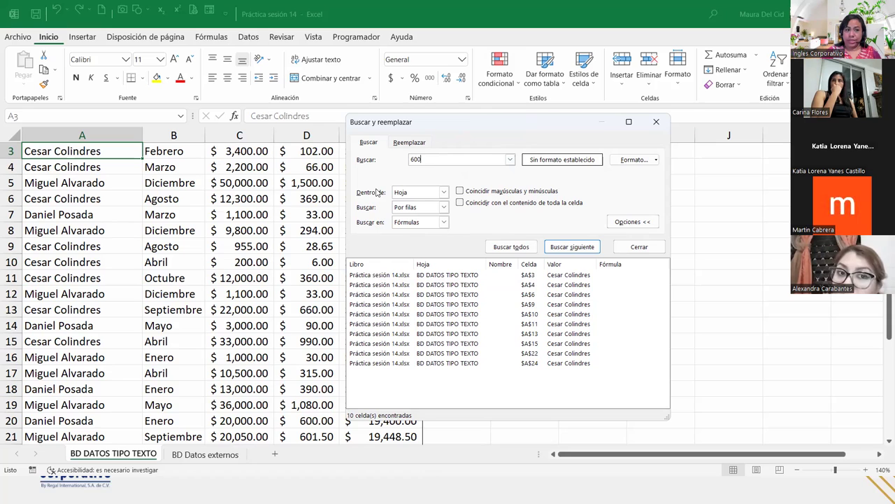
click(444, 193)
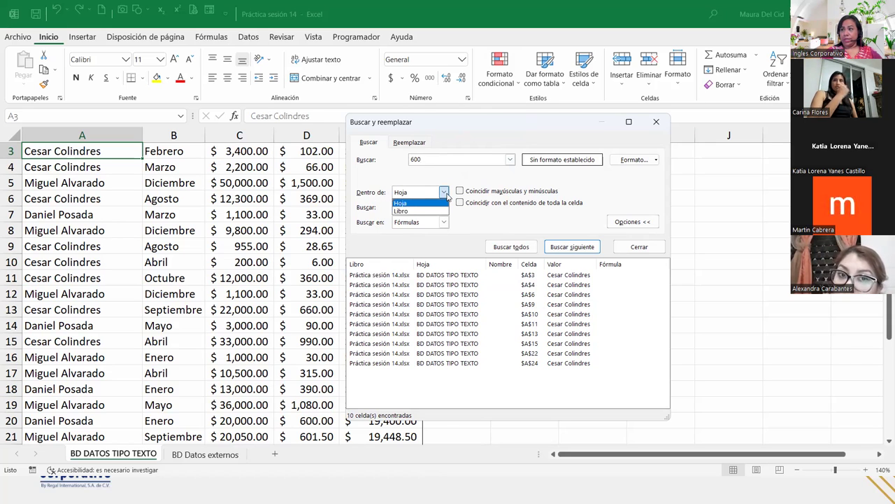
click(417, 212)
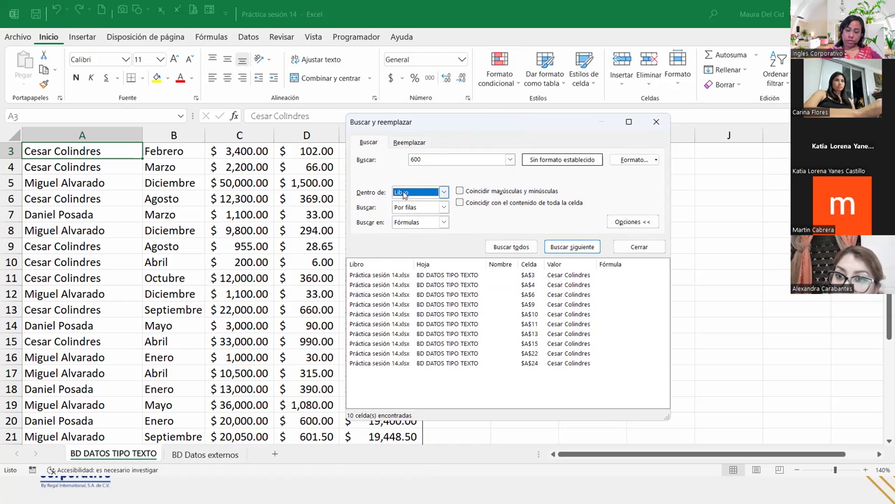
click(518, 248)
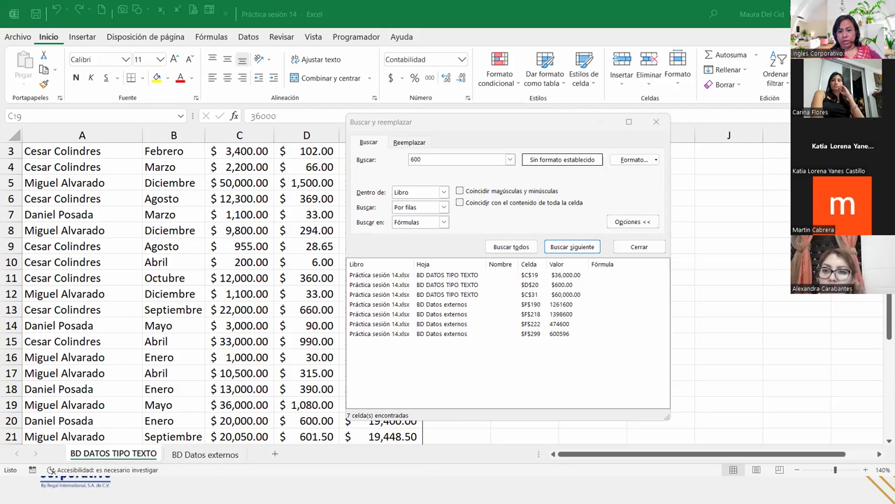
- Visit the 600 matches F190, F222 and F299 on BD Datos externos, ending at D20 on BD DATOS TIPO TEXTO
key(alt+Tab)
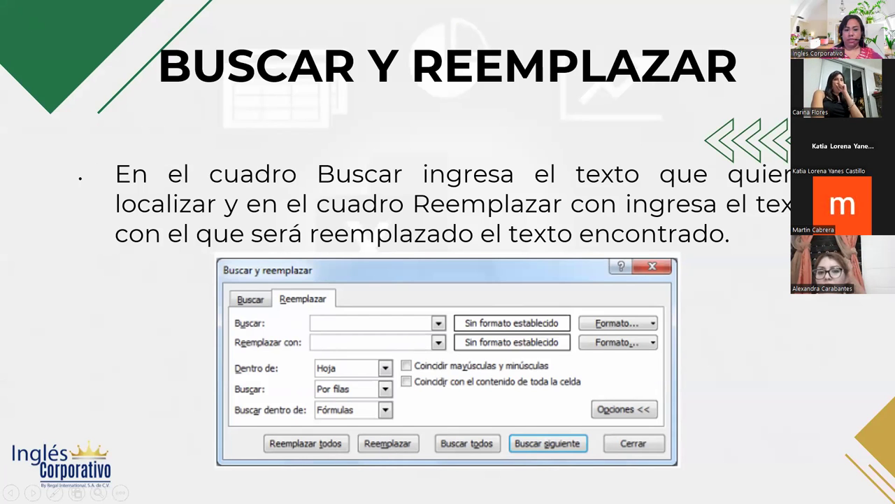
key(alt+Tab)
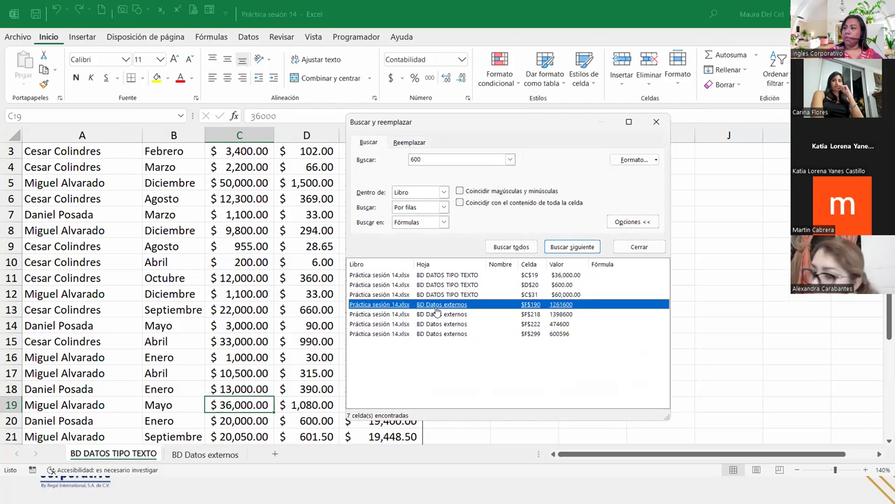
click(434, 308)
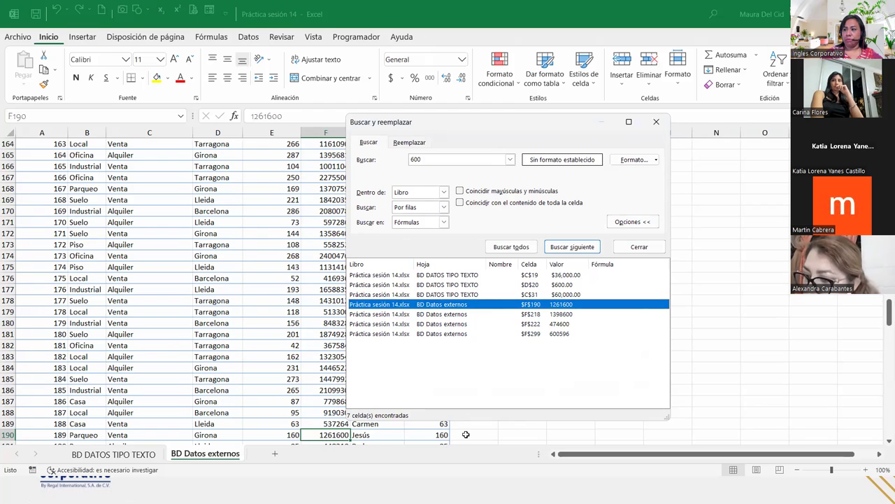
click(381, 324)
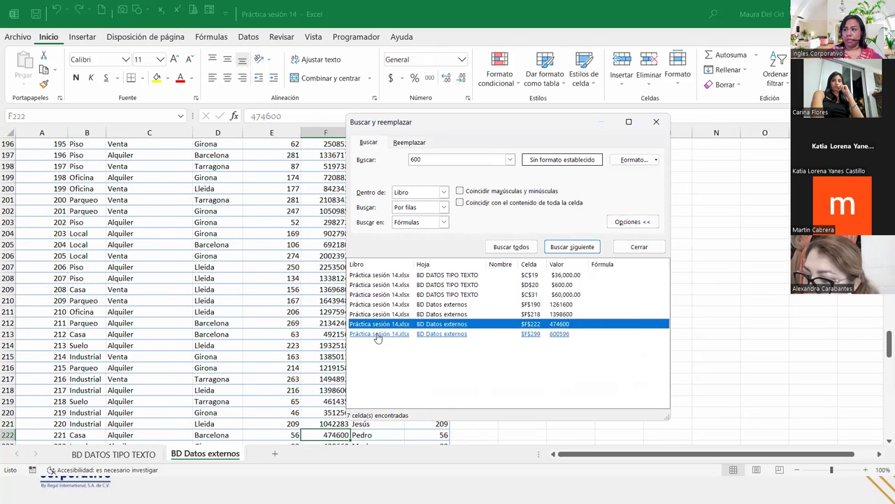
click(378, 334)
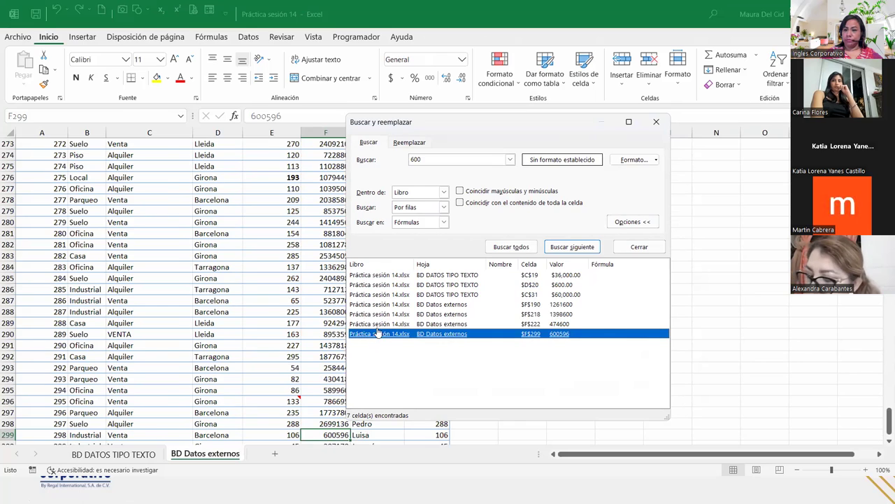
click(381, 324)
click(392, 305)
click(402, 285)
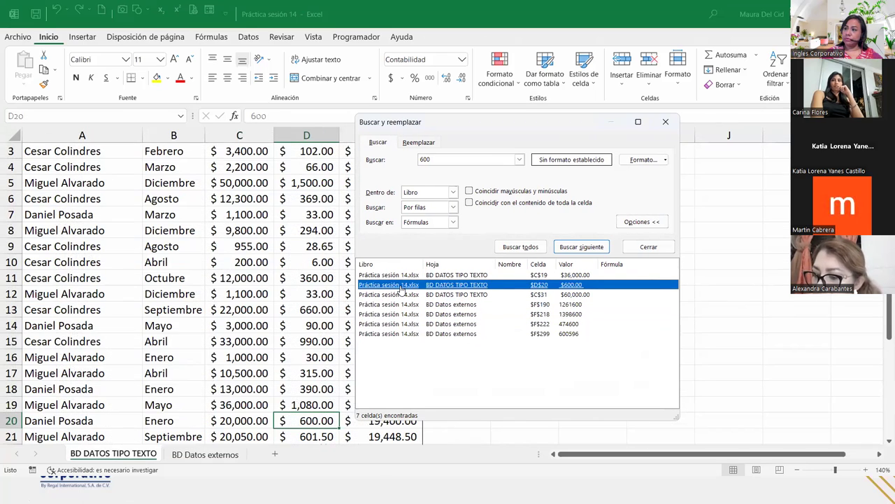
- Keep the search scope on Libro and run the find-all search for 600 again
click(453, 192)
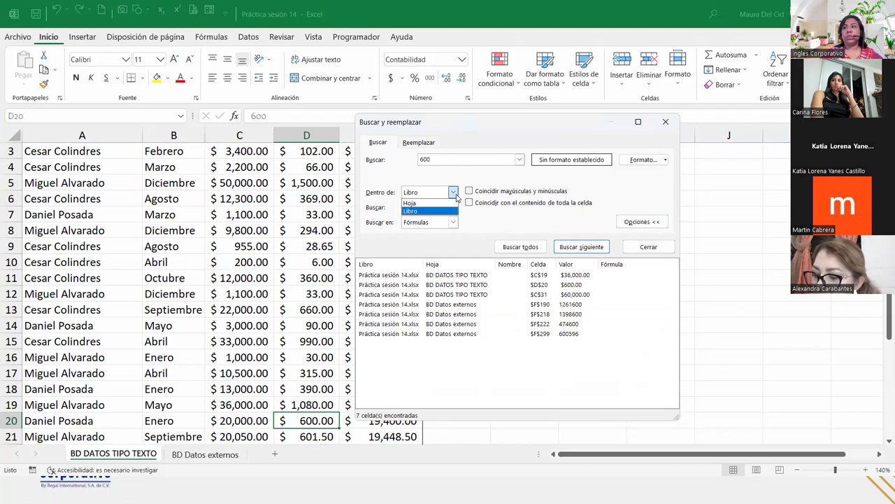
click(454, 192)
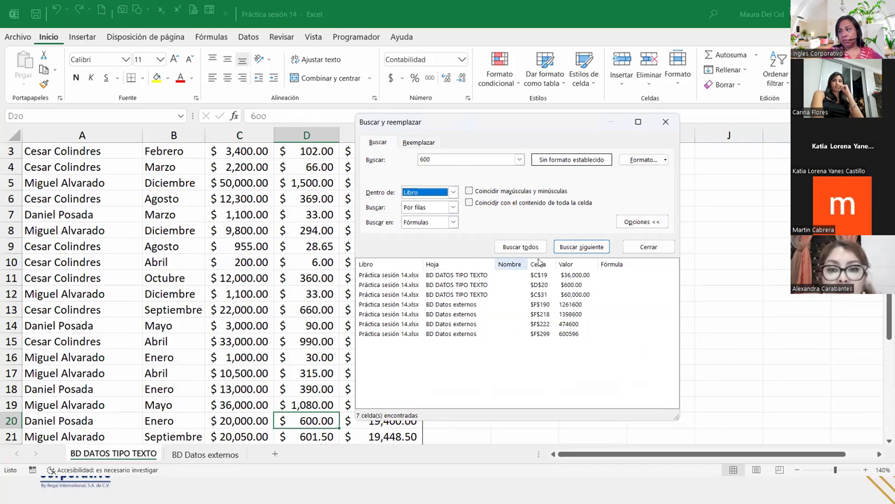
click(521, 247)
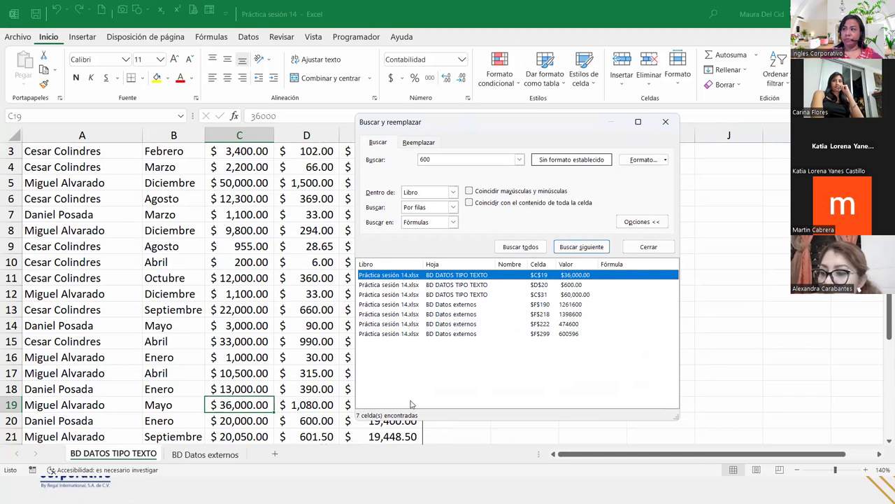
- Replace the search term with a client's first name and find all matching cells across the workbook
double_click(432, 160)
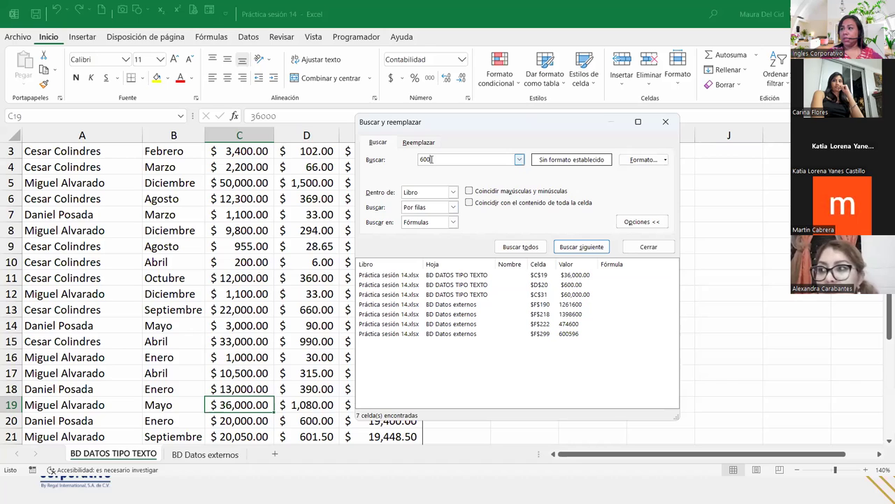
text(Maura)
key(BackSpace)
key(BackSpace)
key(BackSpace)
key(BackSpace)
text(aura)
click(536, 250)
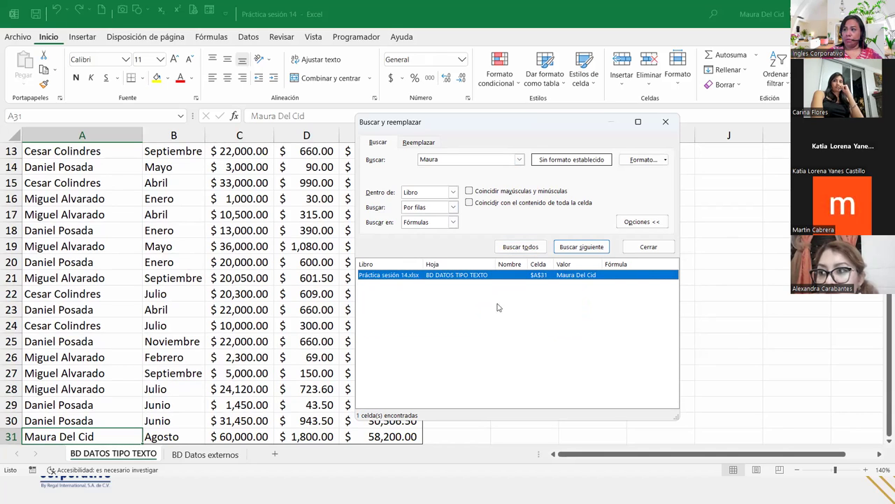
- Set the search to look in Comentarios and find all comments containing the same first name
click(453, 222)
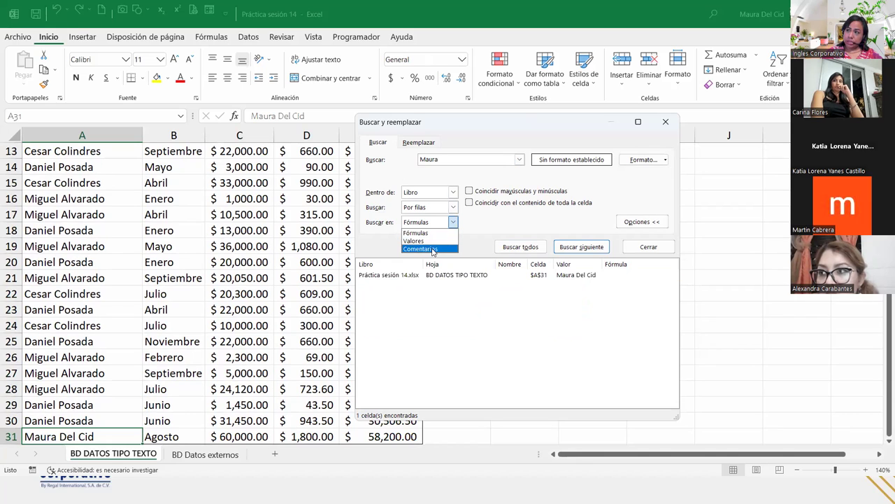
click(433, 249)
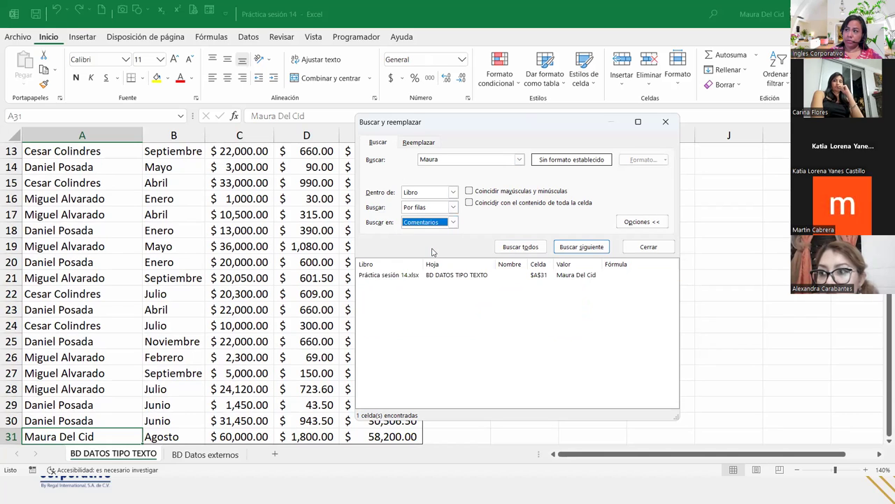
click(452, 222)
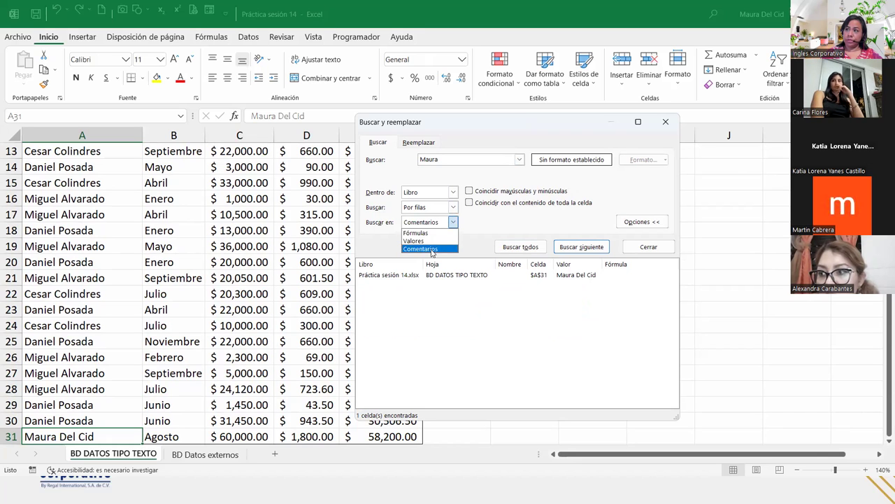
click(432, 250)
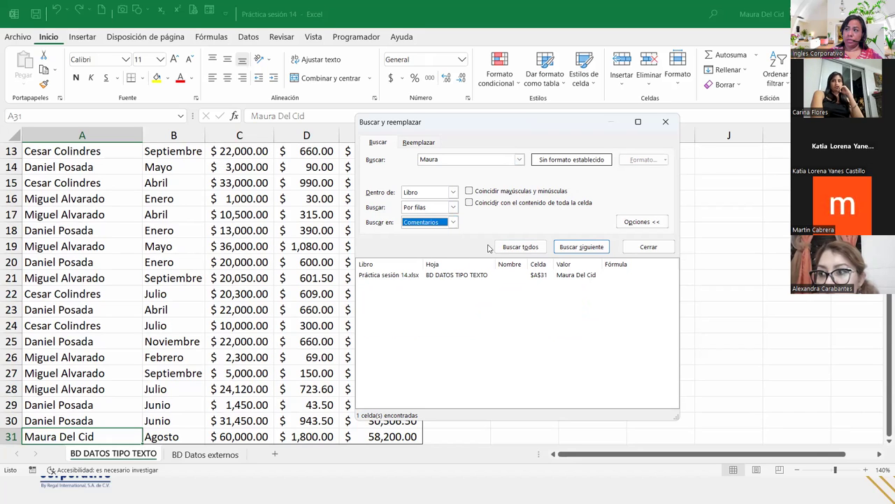
click(529, 247)
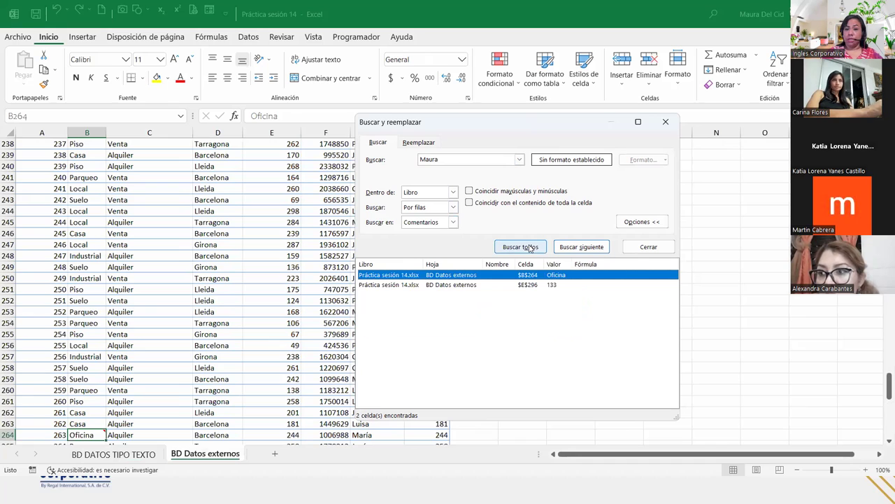
- Visit the comment matches E296 and B264 on BD Datos externos and read the comment attached to each cell
click(414, 285)
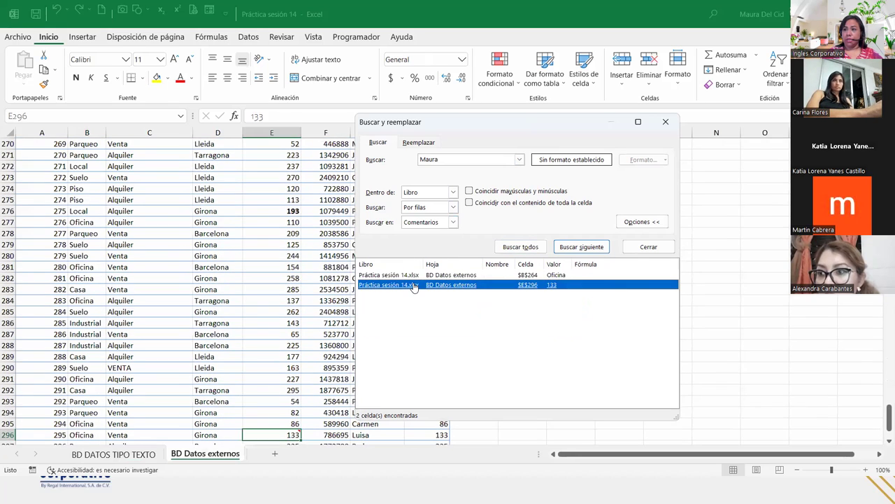
click(413, 276)
click(412, 284)
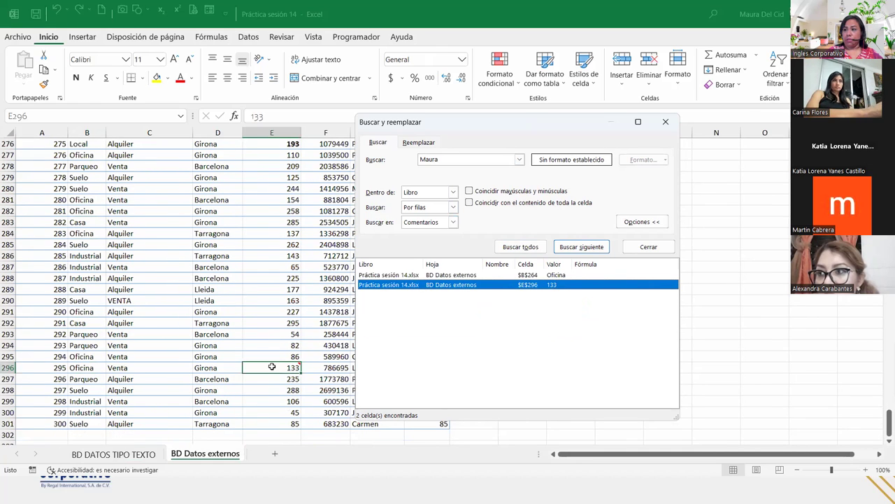
mouse_move(271, 367)
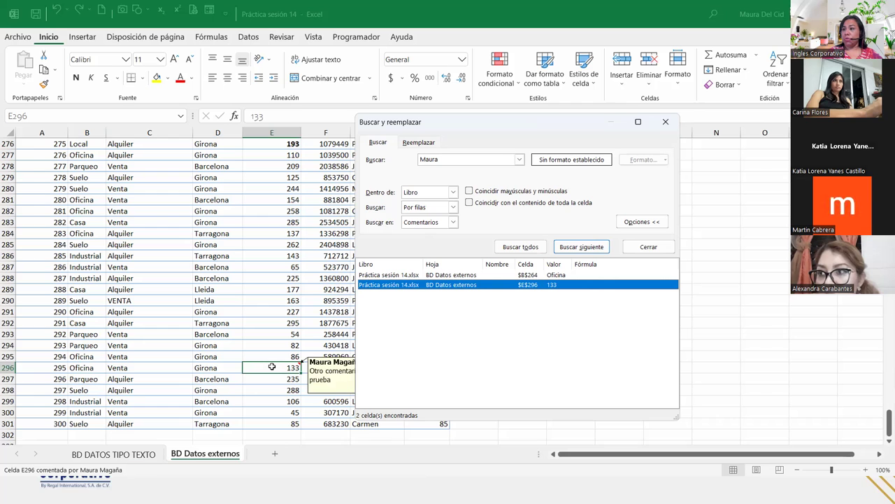
click(395, 274)
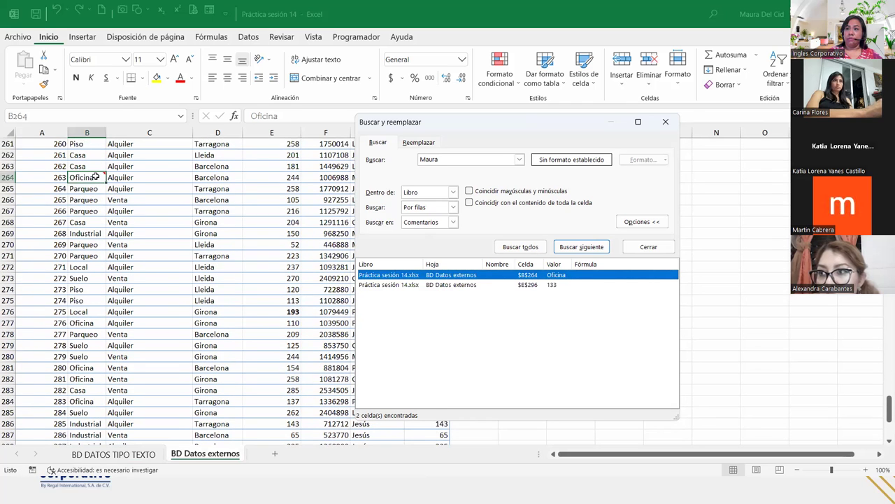
mouse_move(91, 174)
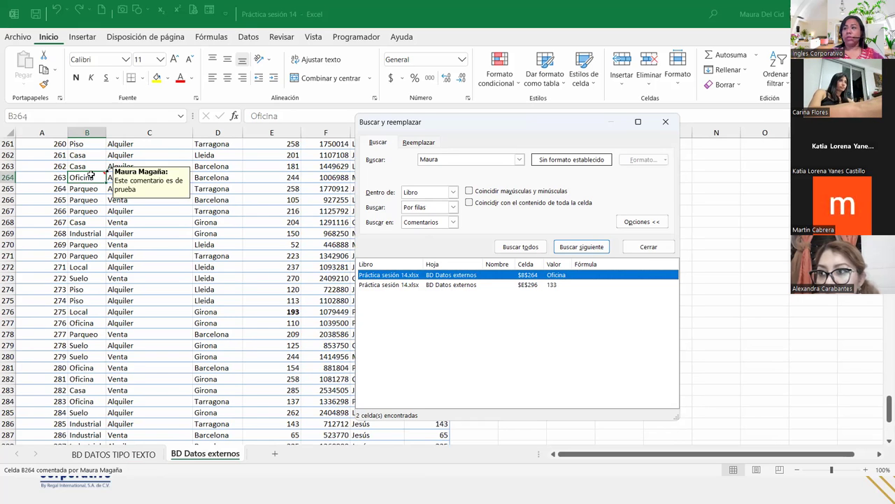
- Close Find and Replace, return to the start of the BD Datos externos data and select cell F2
click(454, 222)
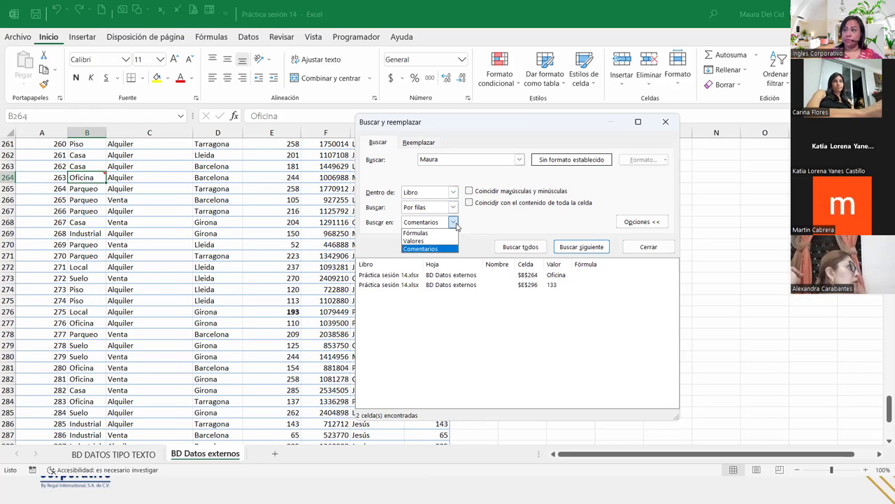
click(471, 228)
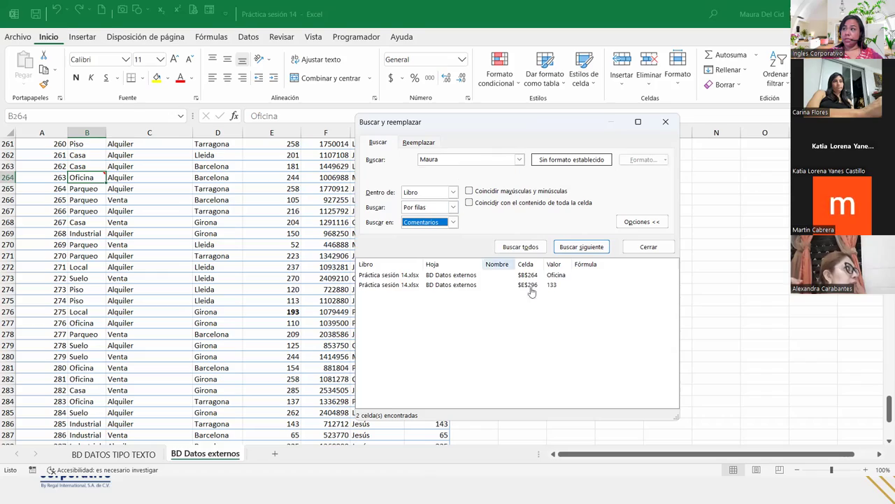
click(649, 246)
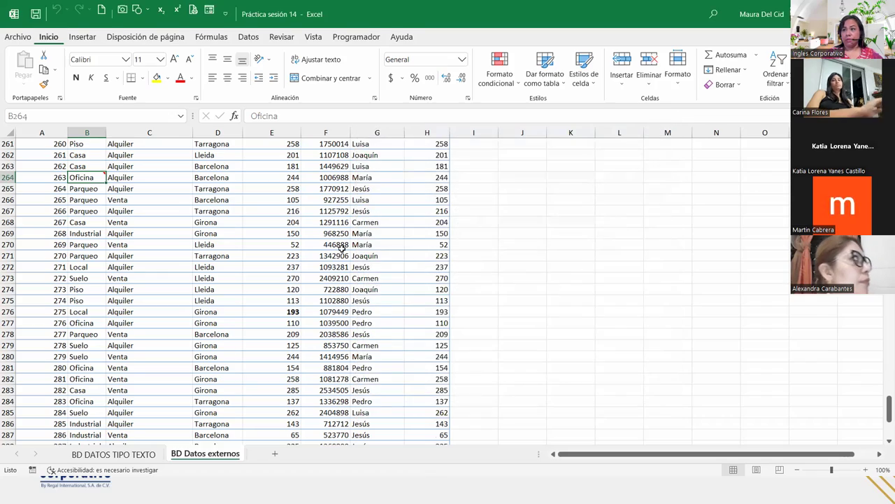
scroll(341, 248, up, 16)
scroll(341, 248, up, 20)
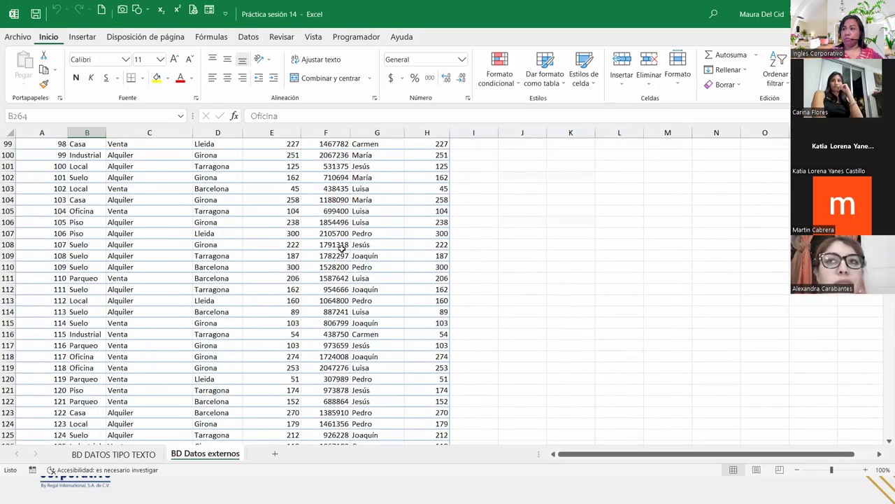
scroll(341, 248, up, 20)
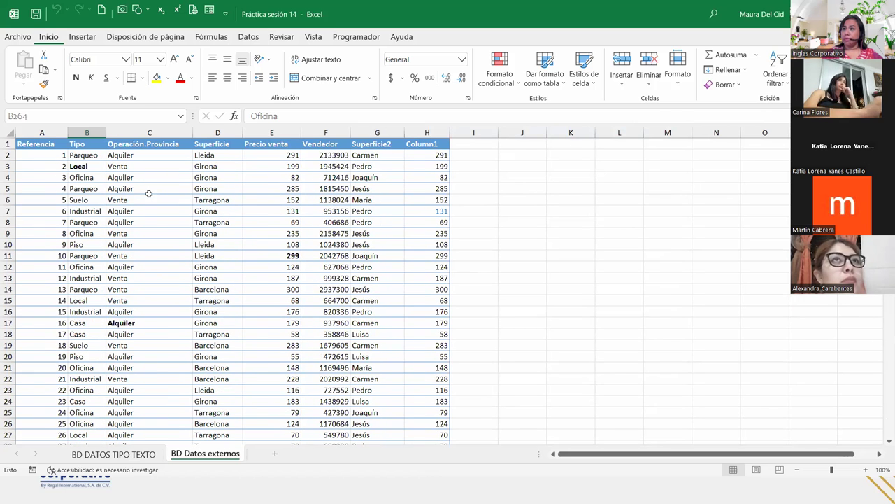
click(318, 155)
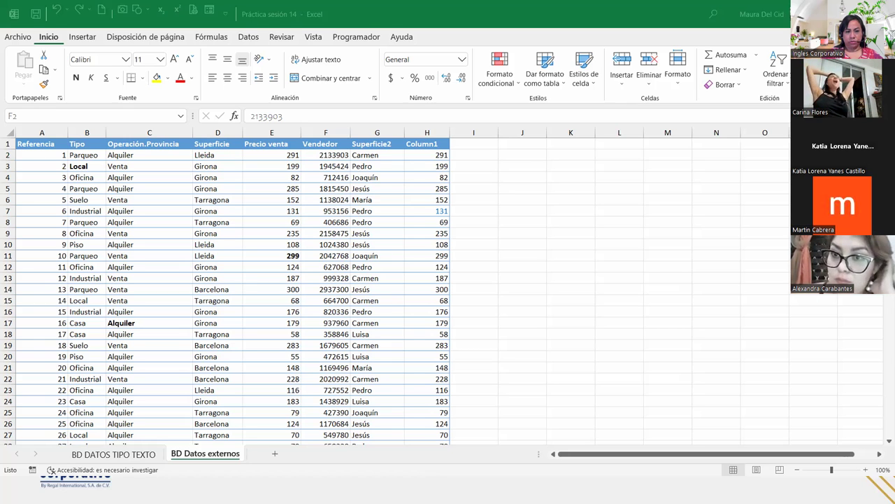
- Switch to the Práctica sesión 13 workbook and show its Tabla 1 sheet
key(alt+Tab)
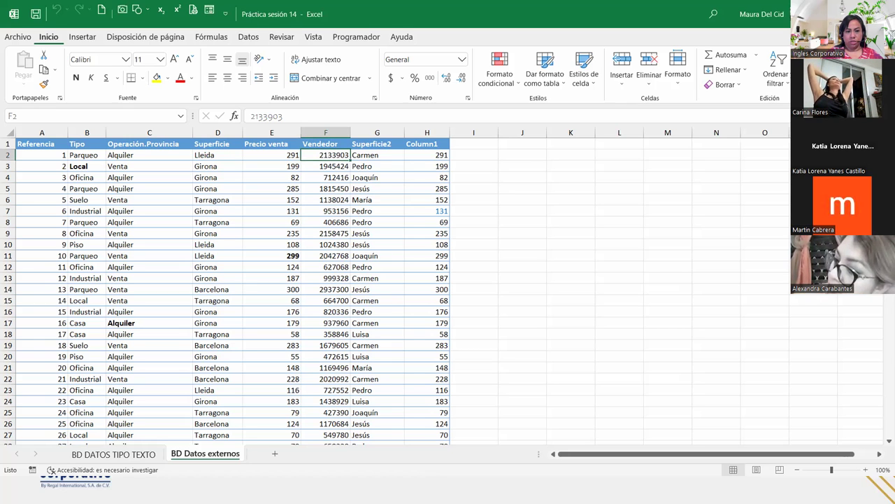
key(alt+Tab)
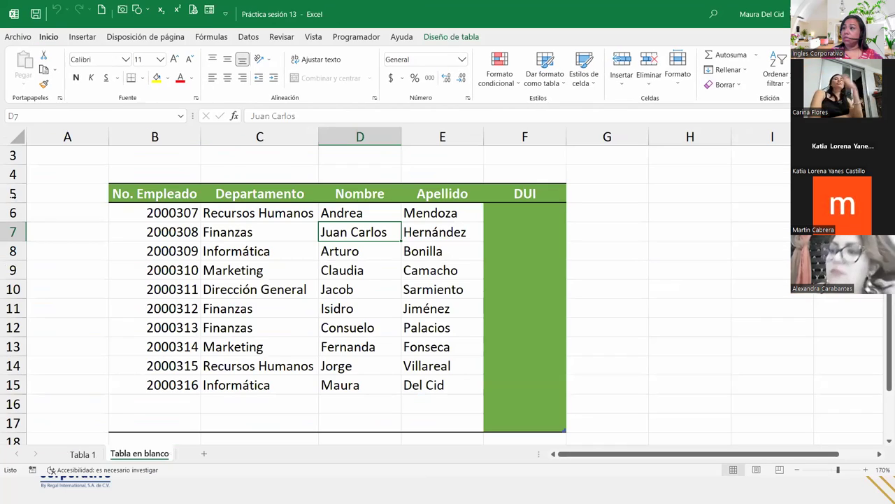
click(88, 456)
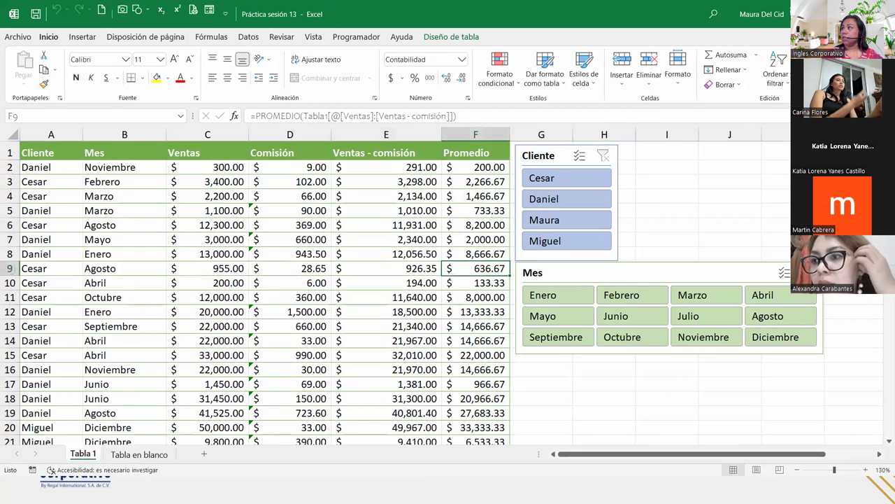
- Open the Práctica sesión 12 workbook and check its Lista de Validaciones and Validación de número sheets
key(alt+Tab)
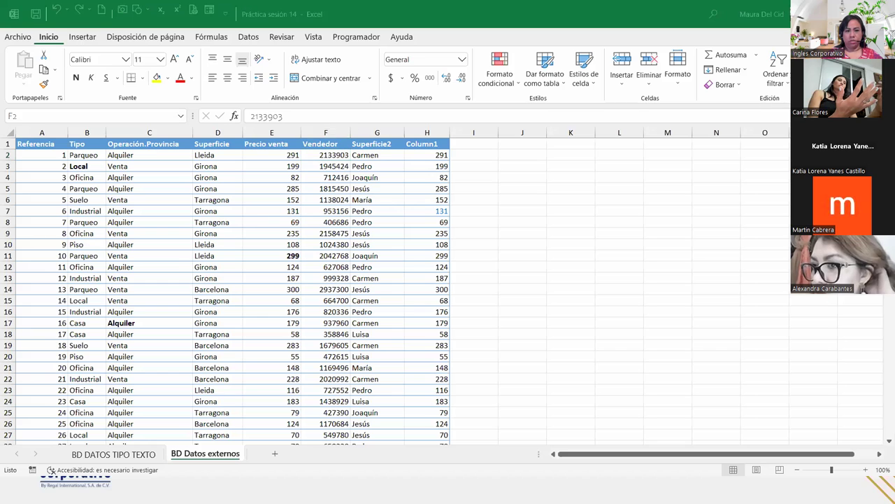
key(ctrl+c)
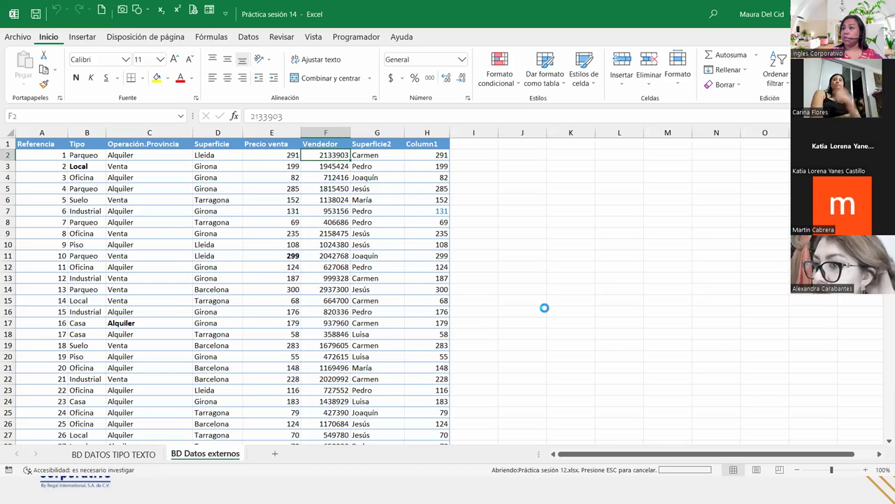
key(alt+Tab)
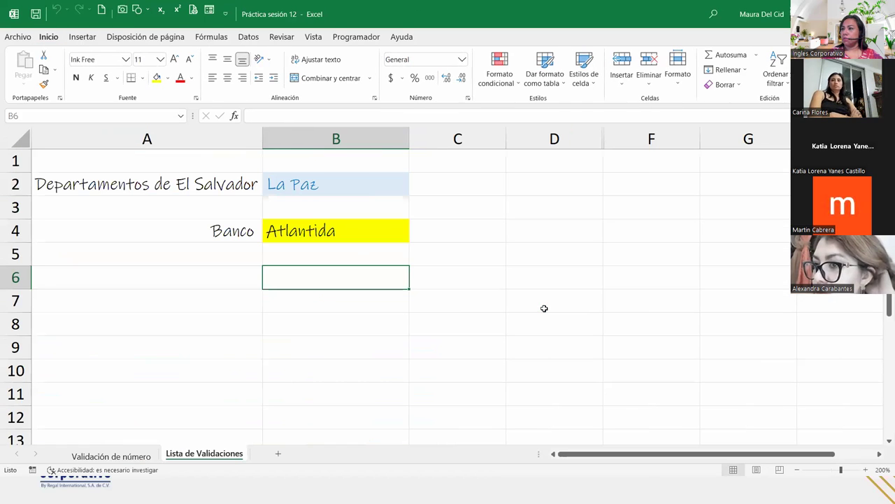
click(105, 456)
- Leave Práctica sesión 12 and open the Práctica sesión 6 workbook on its Formato Condicional de Números sheet
key(alt+Tab)
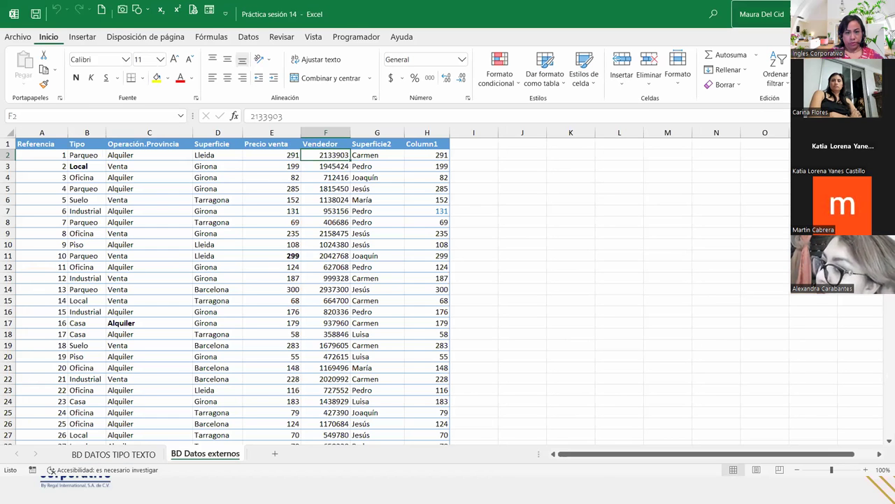
key(alt+Tab)
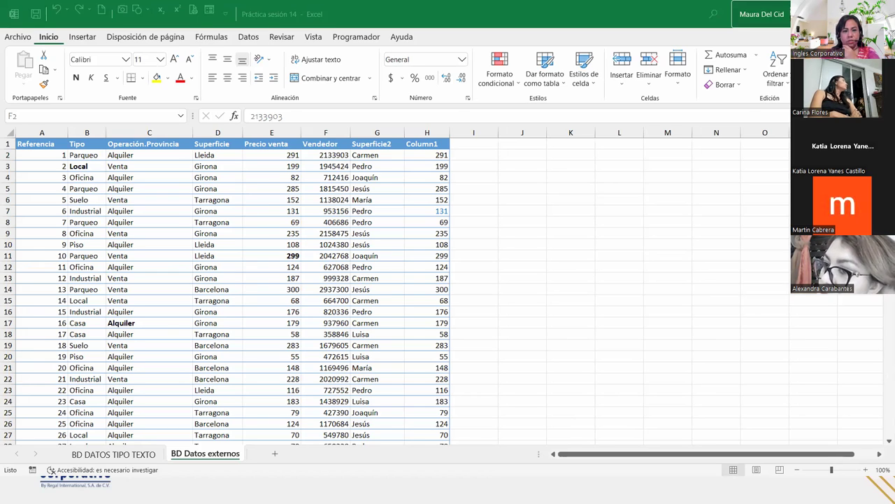
key(alt+Tab)
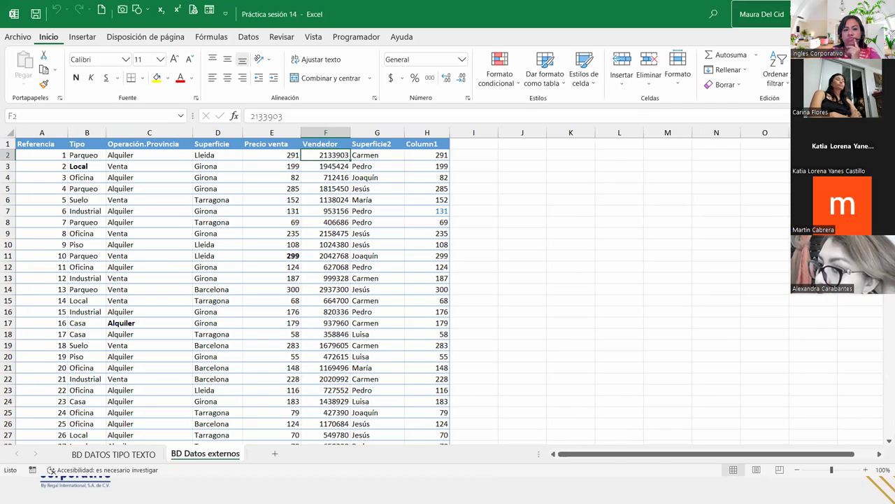
key(alt+Tab)
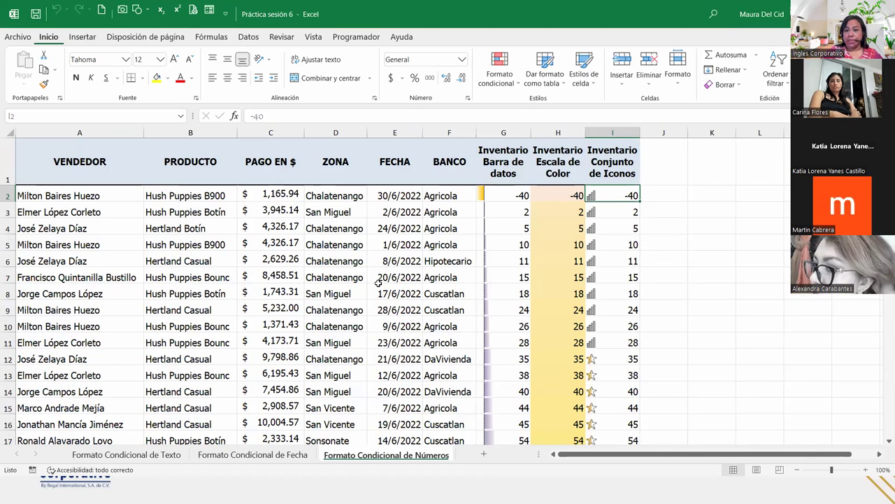
- Review the date data on the Formato Condicional de Texto and Formato Condicional de Fecha sheets, and return to Formato Condicional de Números
click(320, 304)
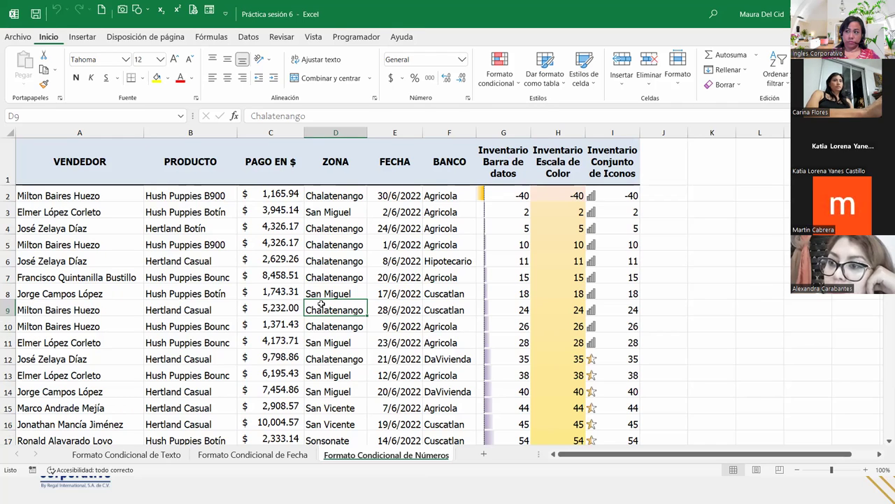
click(119, 458)
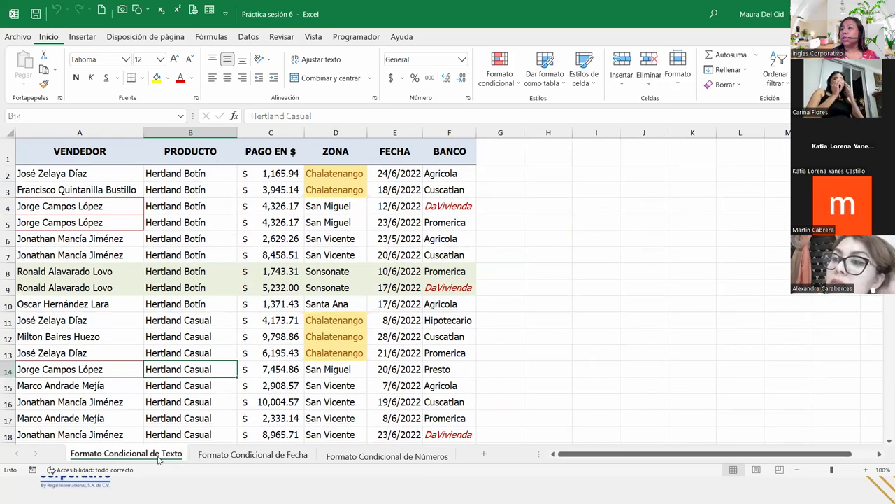
click(214, 455)
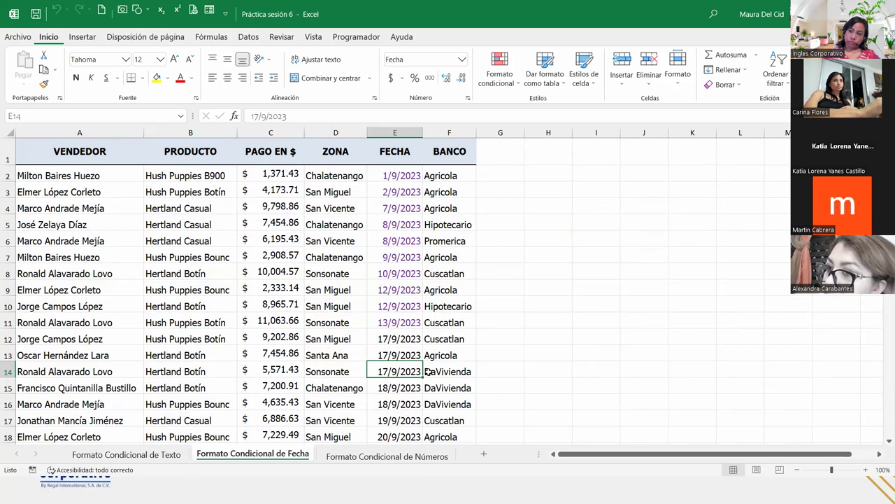
click(399, 456)
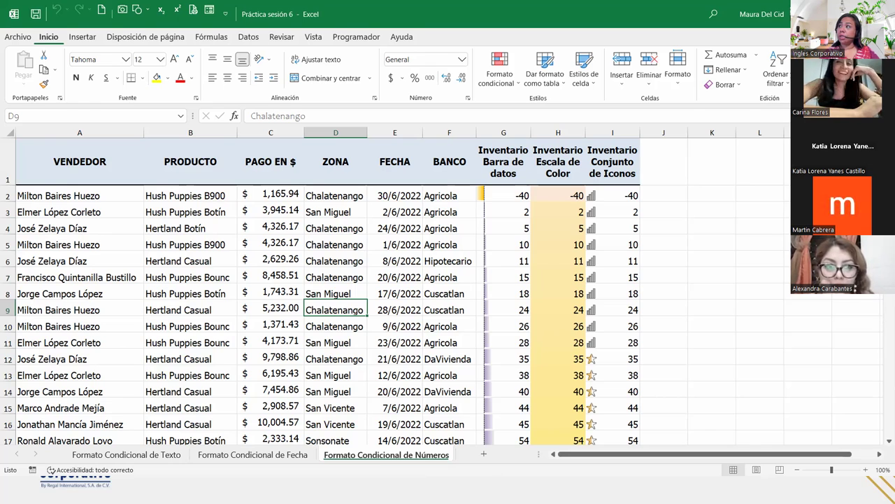
- Search the whole workbook for all occurrences of 20/6/2023, looking in Valores
key(ctrl+b)
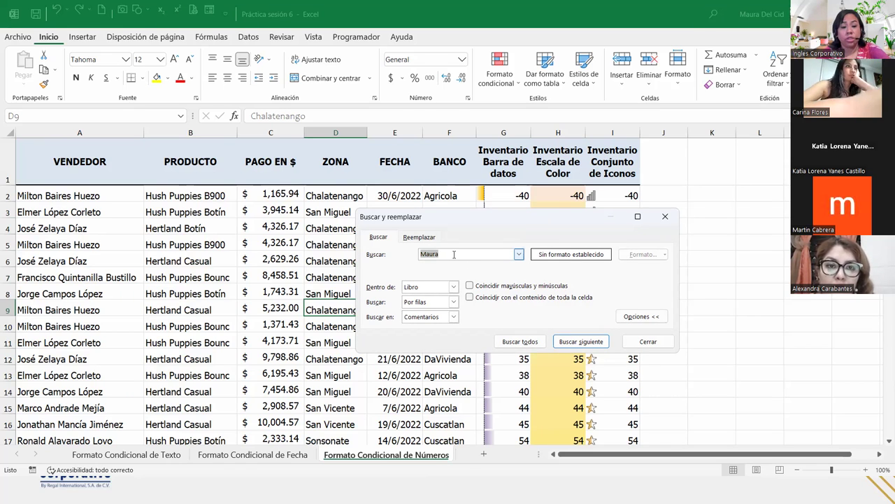
text(20/)
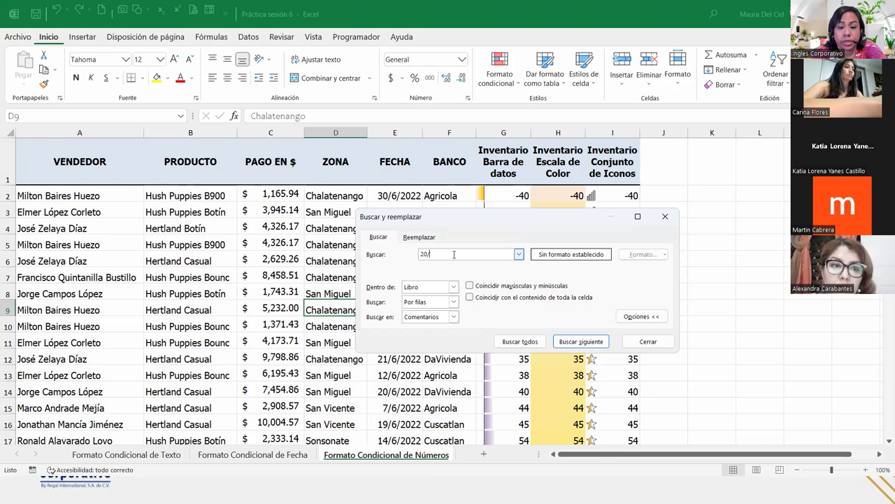
text(6/2023)
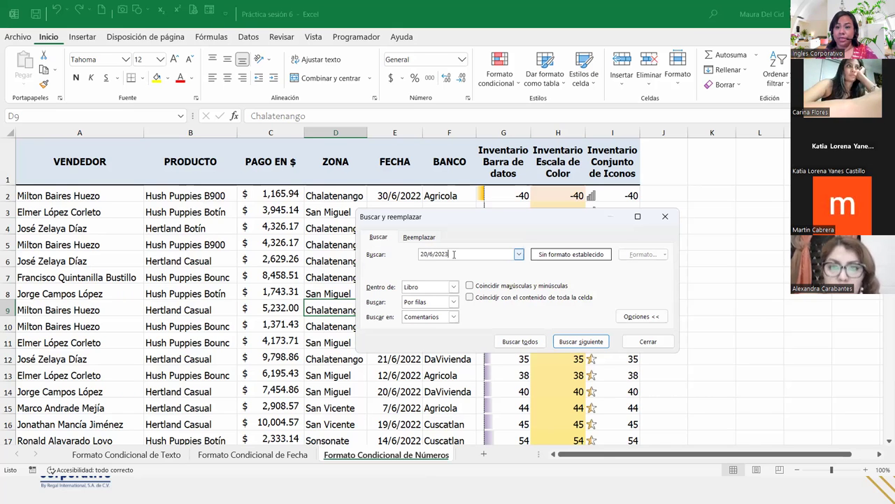
click(453, 317)
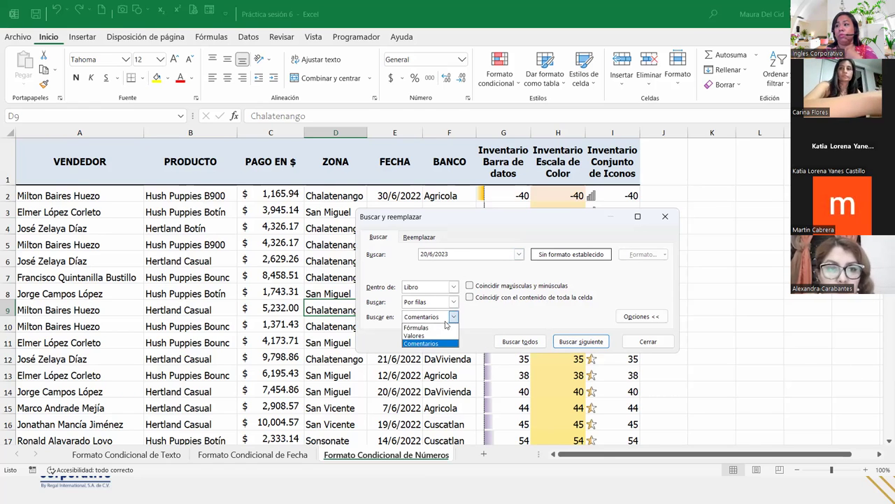
click(427, 335)
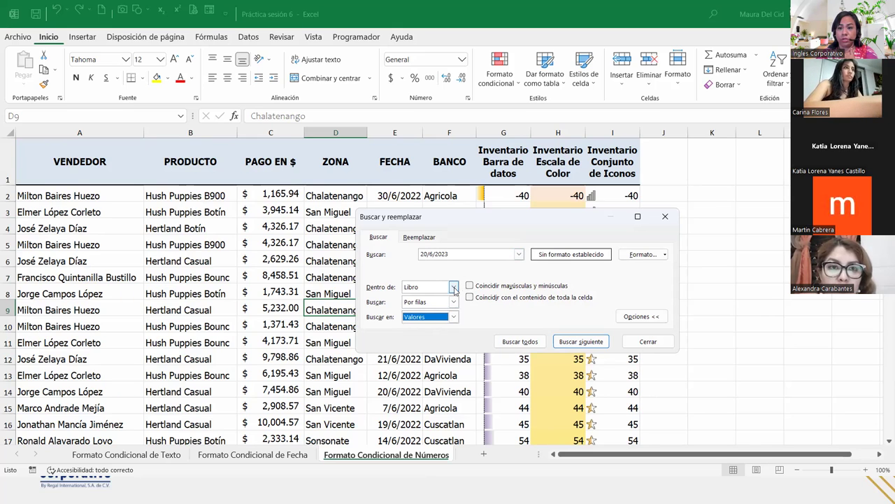
click(531, 342)
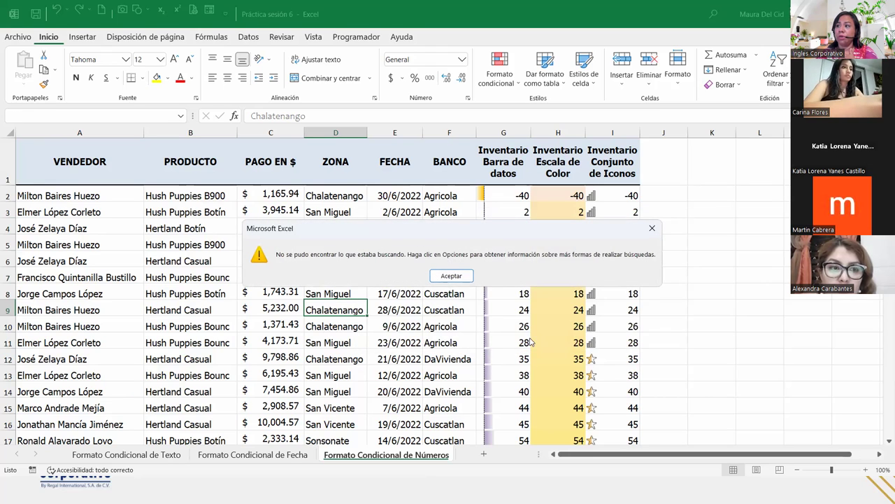
click(452, 277)
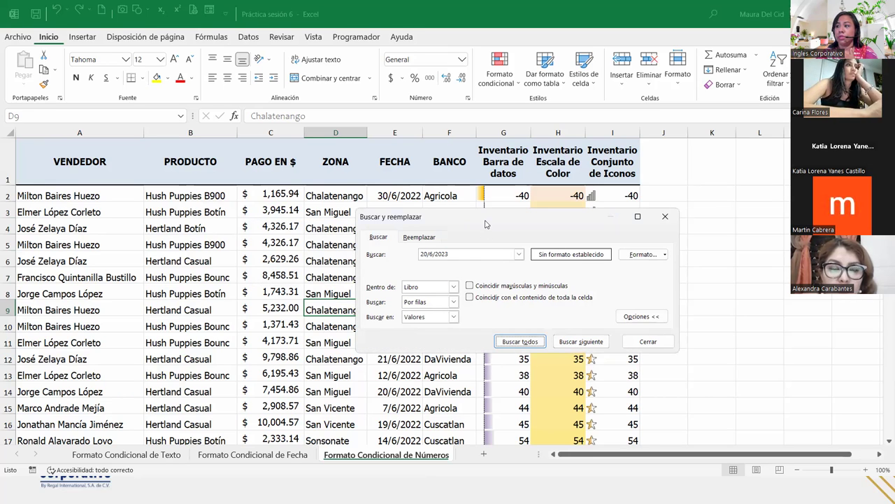
- Move the Find and Replace dialog aside and repeat the 20/6/2023 search looking in Fórmulas
drag(486, 224, 579, 168)
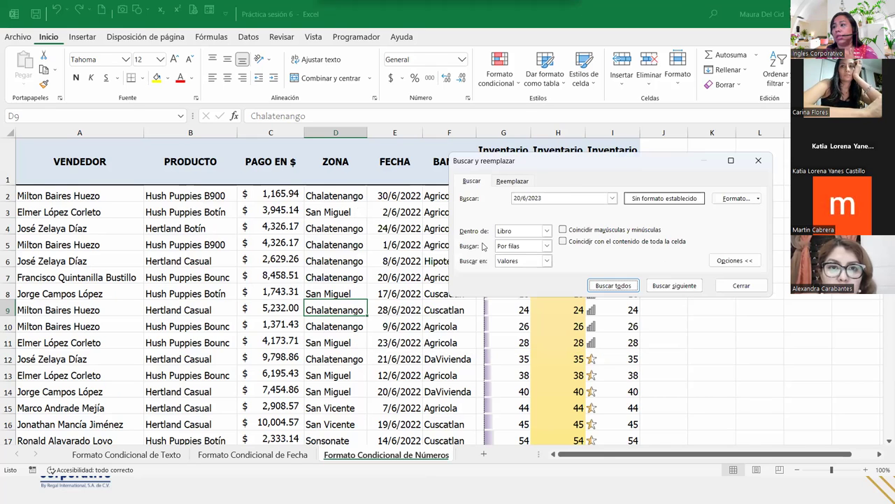
click(546, 260)
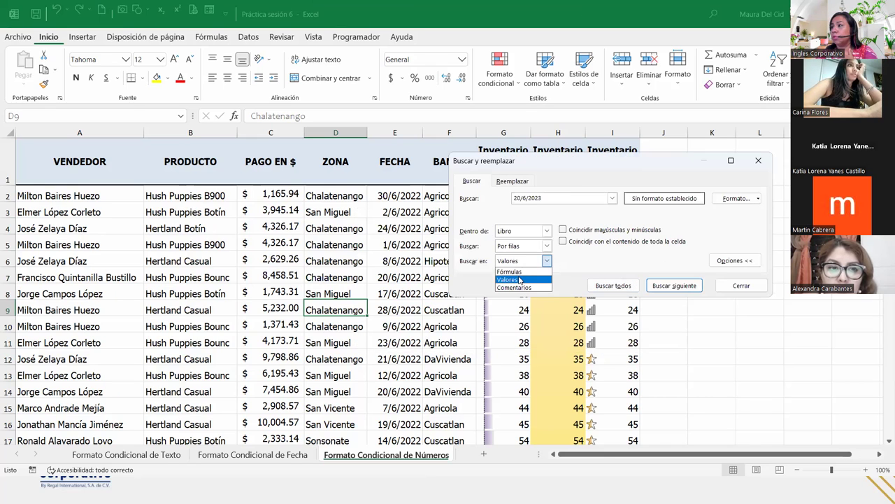
click(518, 270)
click(601, 288)
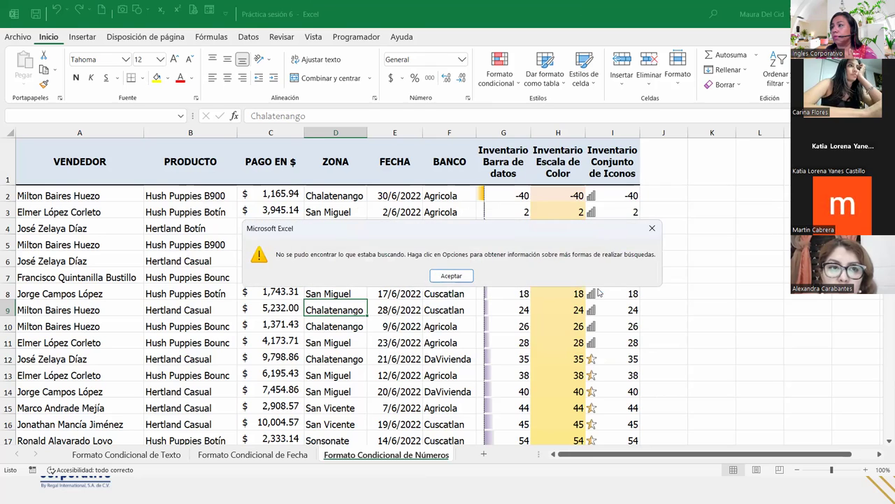
click(445, 277)
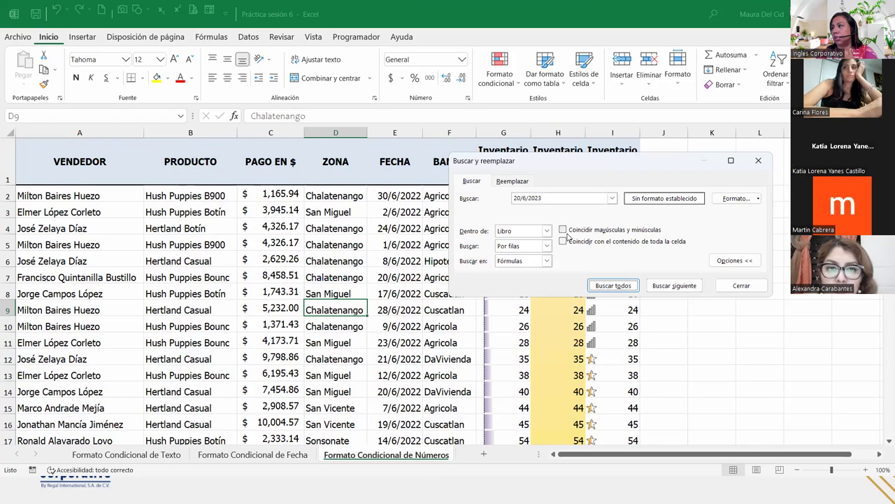
- Change the search date to 20/6/2022 and find all its occurrences in the workbook
click(544, 197)
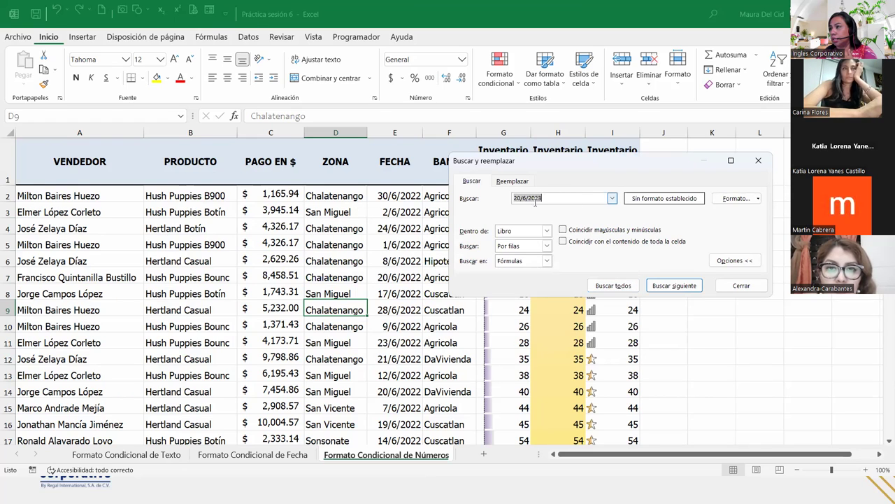
click(523, 198)
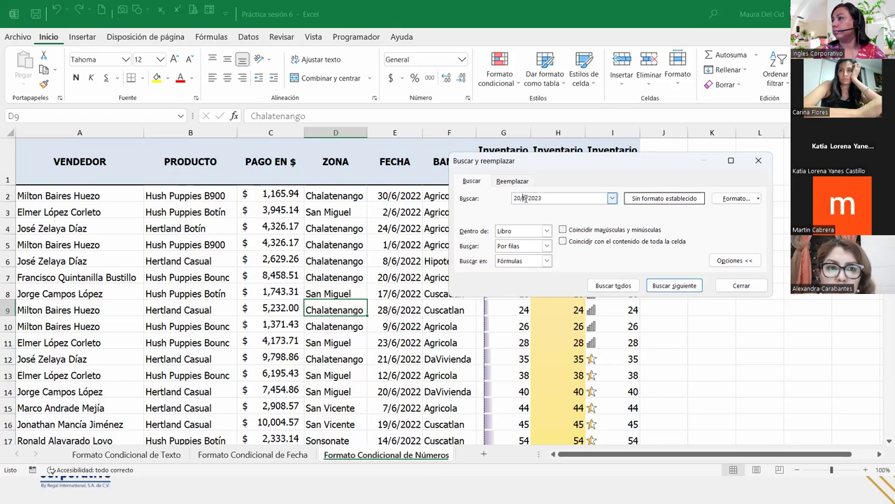
text(2)
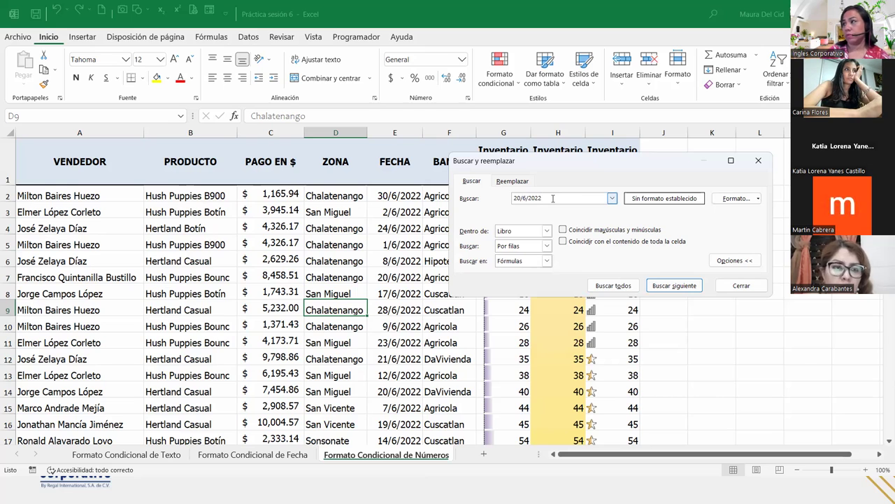
click(613, 285)
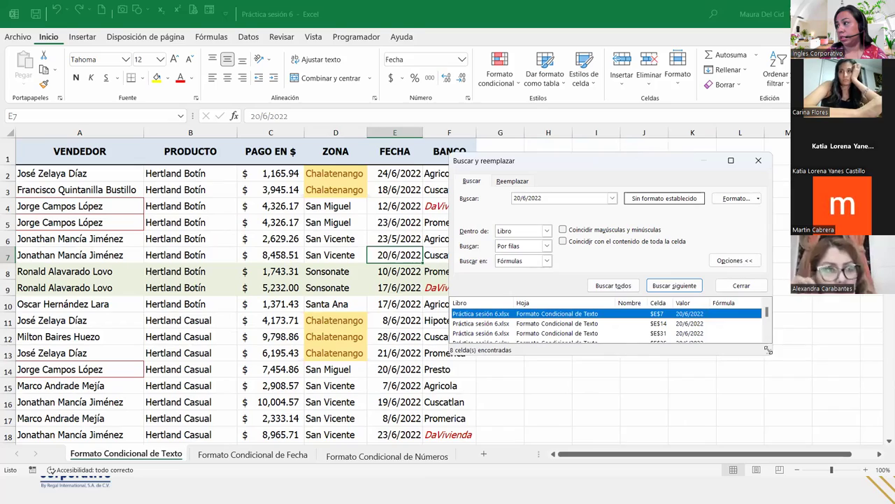
- Enlarge the results list and visit the 20/6/2022 matches on the Formato Condicional de Texto and Formato Condicional de Números sheets, ending at E7
drag(768, 350, 821, 445)
click(500, 323)
click(499, 343)
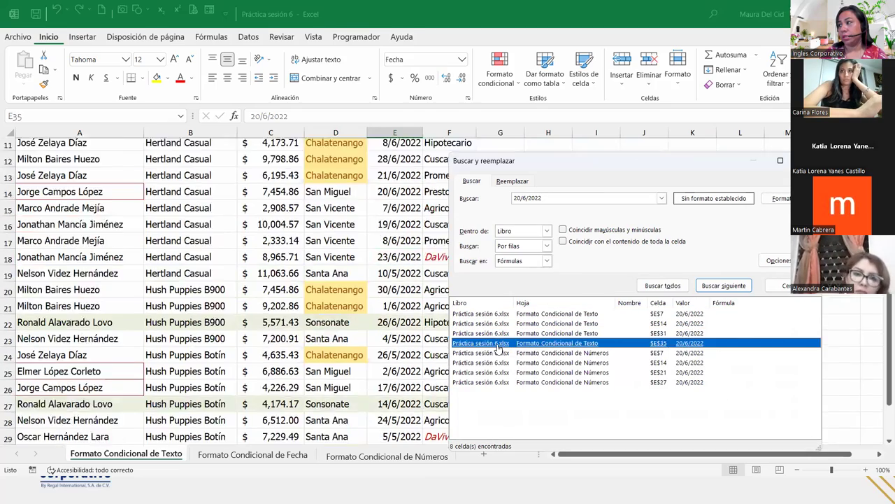
click(497, 363)
click(496, 372)
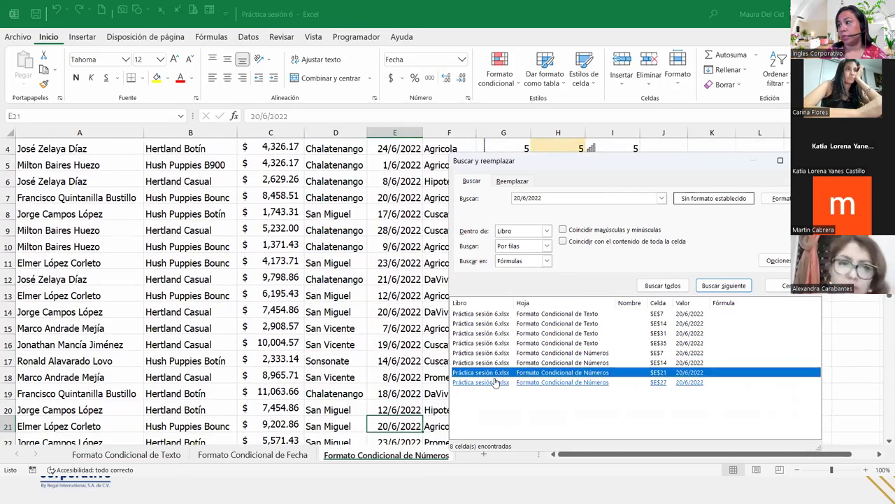
click(495, 382)
click(497, 363)
click(498, 343)
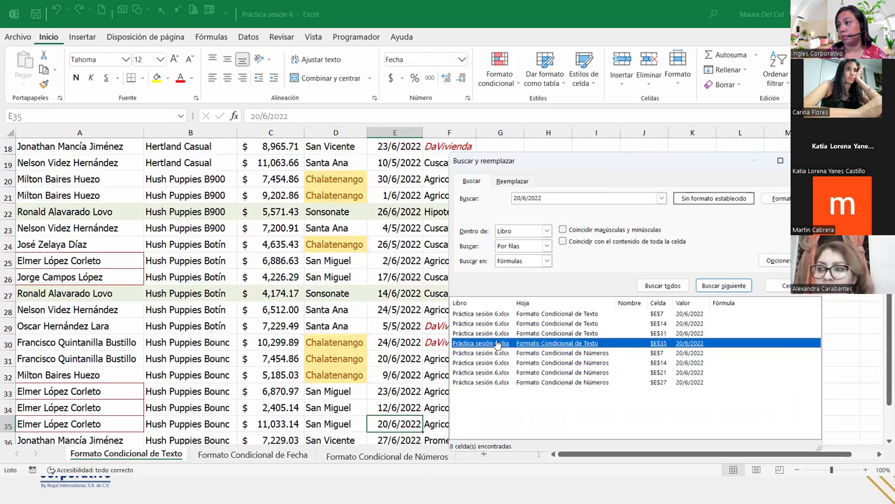
click(500, 323)
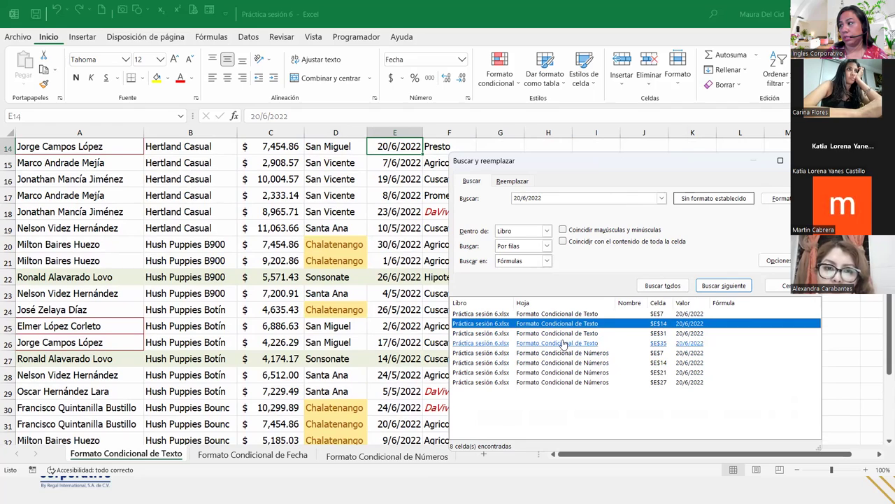
drag(567, 376, 567, 314)
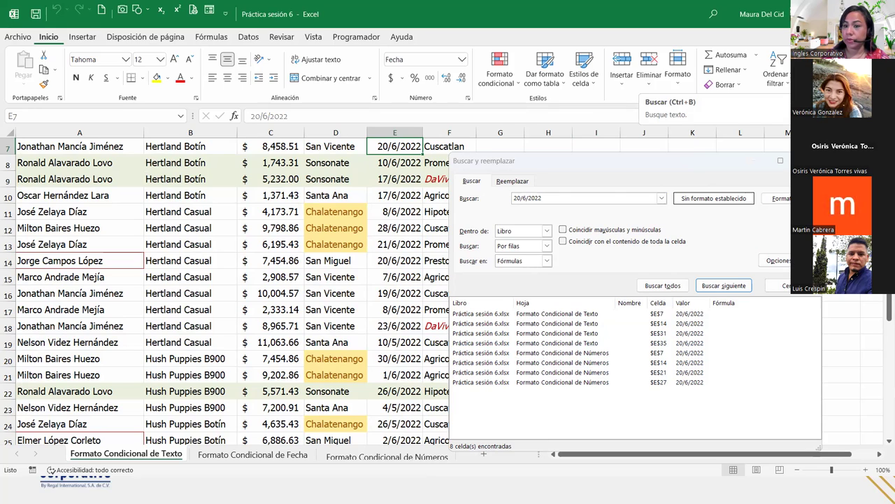
- Select the search date in Find and Replace and review the Buscar en options, keeping Fórmulas
click(563, 198)
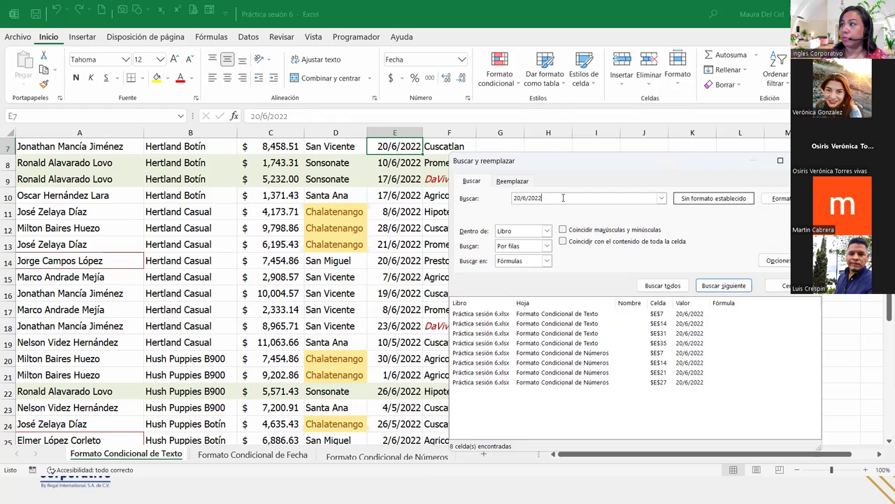
click(563, 198)
double_click(563, 198)
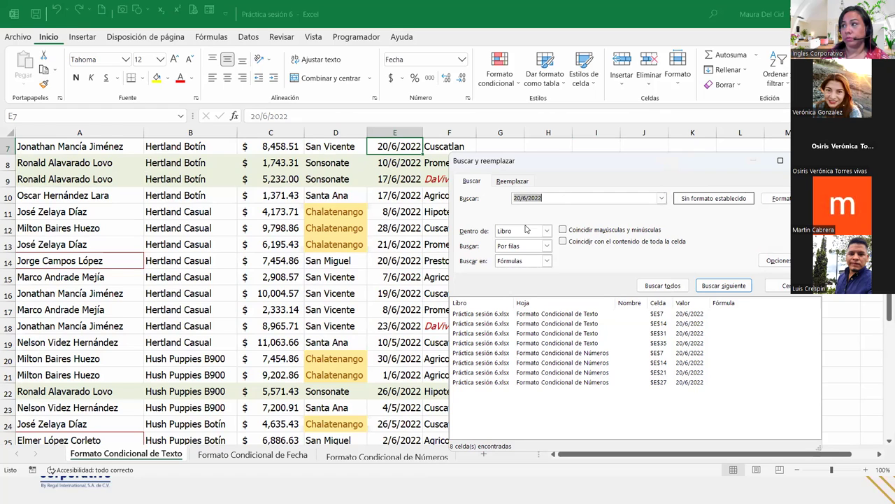
click(546, 261)
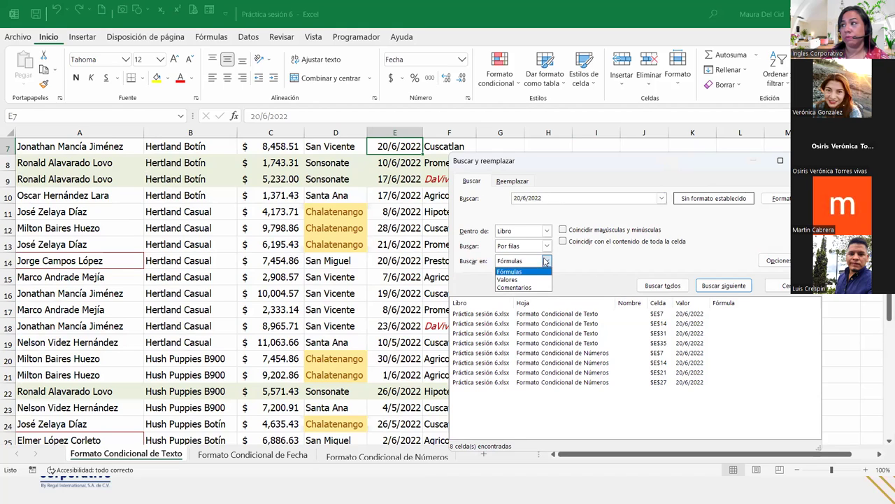
click(546, 261)
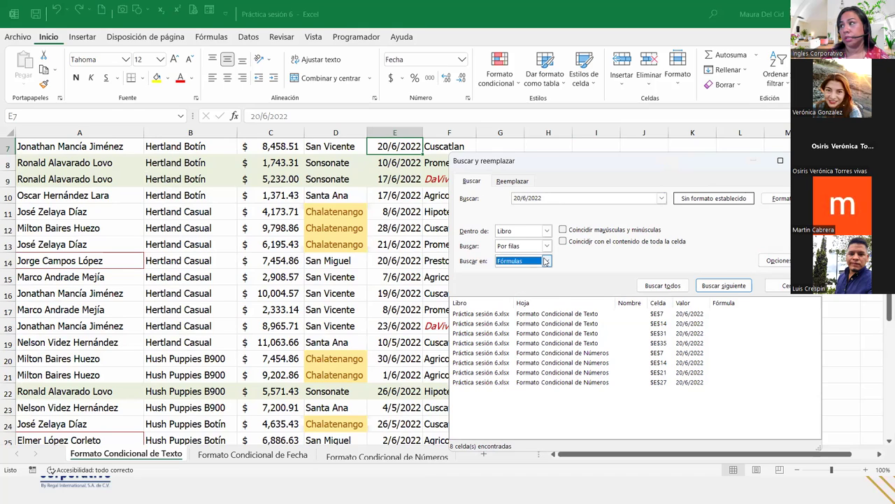
- Repeat the 20/6/2022 search for all matches and review the Dentro de options, keeping Libro
click(661, 284)
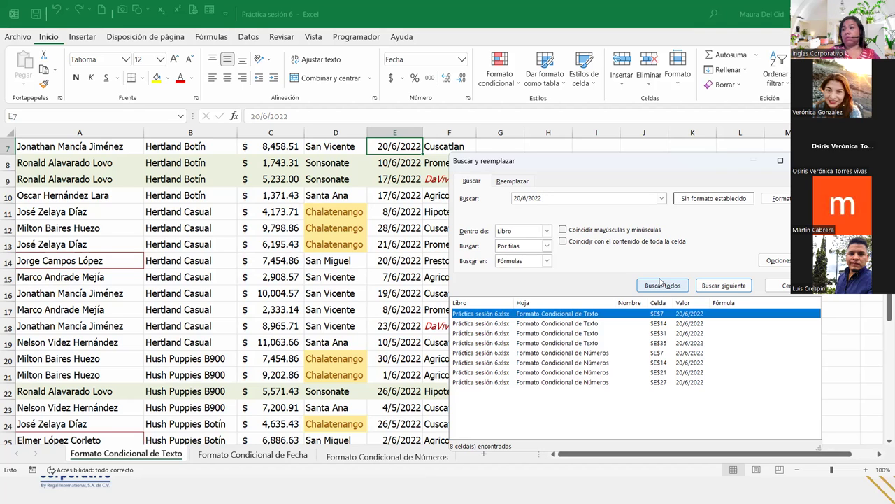
drag(555, 197, 500, 194)
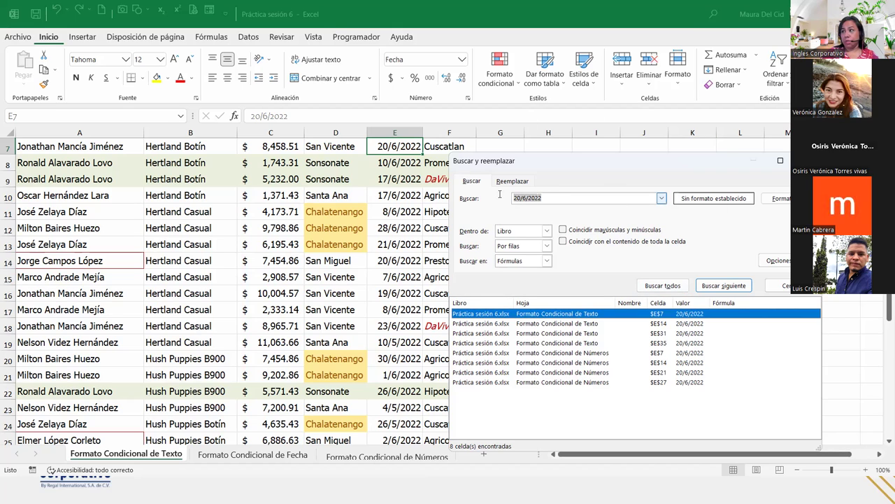
click(559, 197)
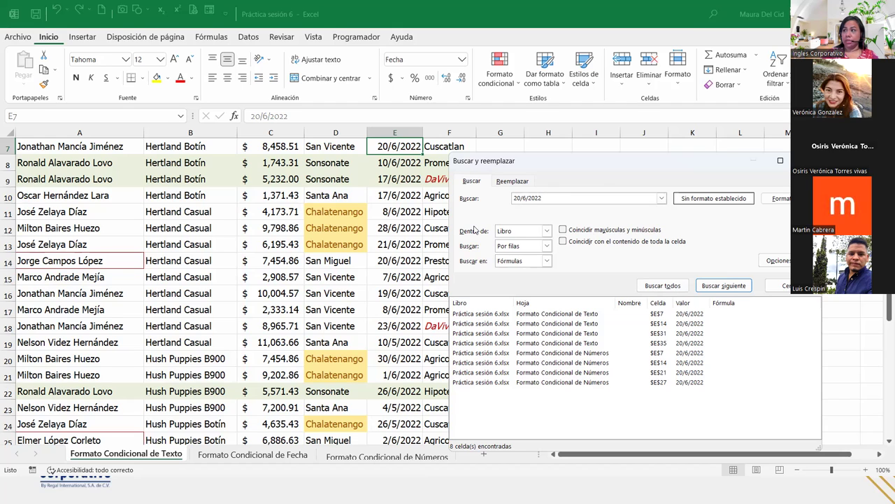
click(546, 232)
click(547, 233)
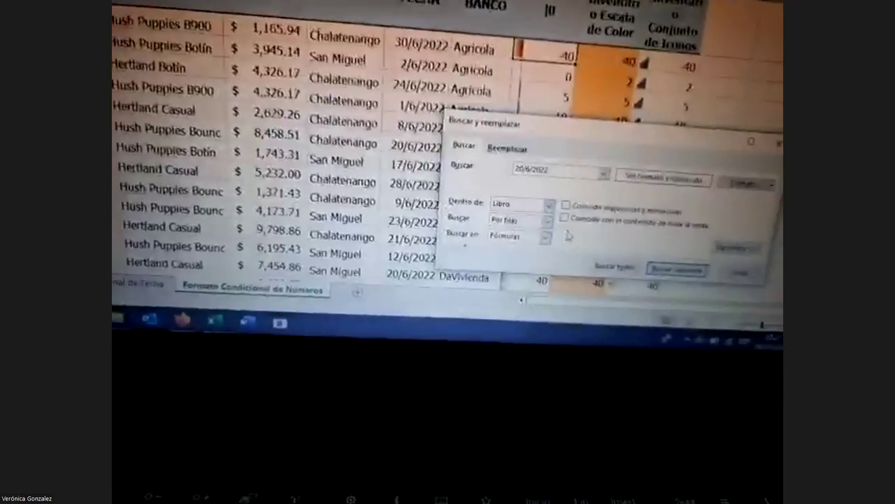
click(637, 288)
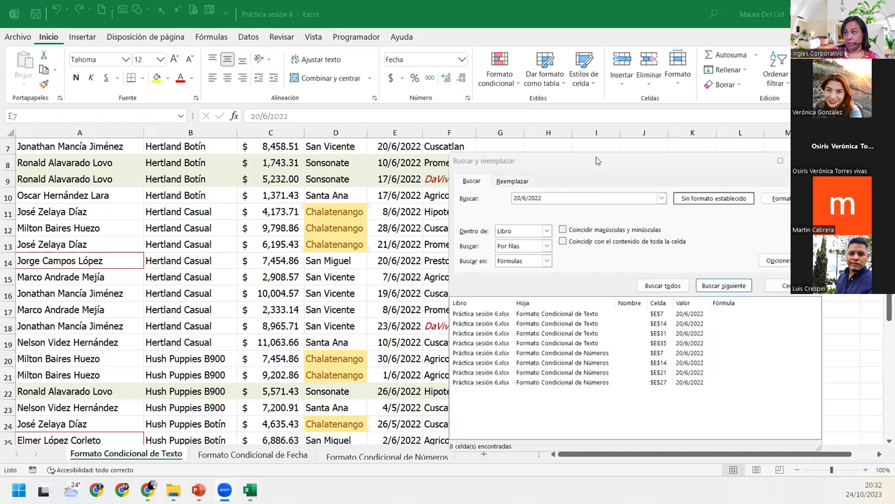
- Move the Find and Replace dialog off the table, switch to replacing, and find all cells containing 2022 in the workbook
drag(596, 161, 653, 79)
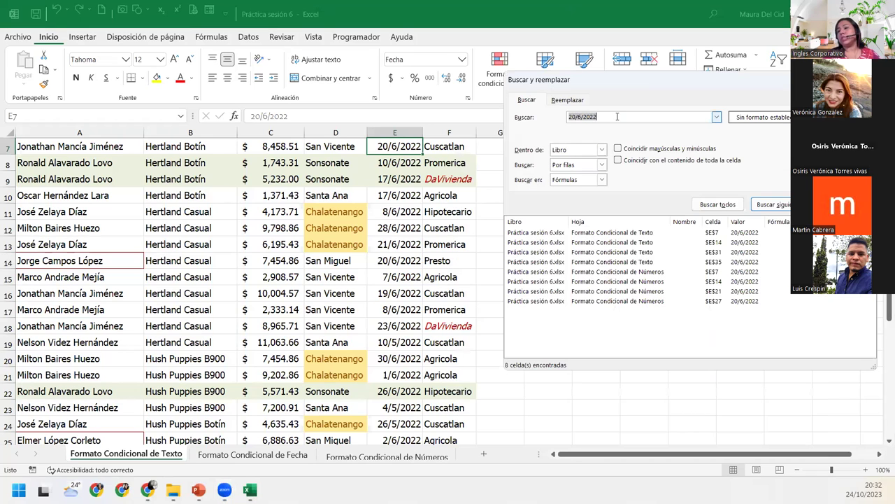
click(617, 116)
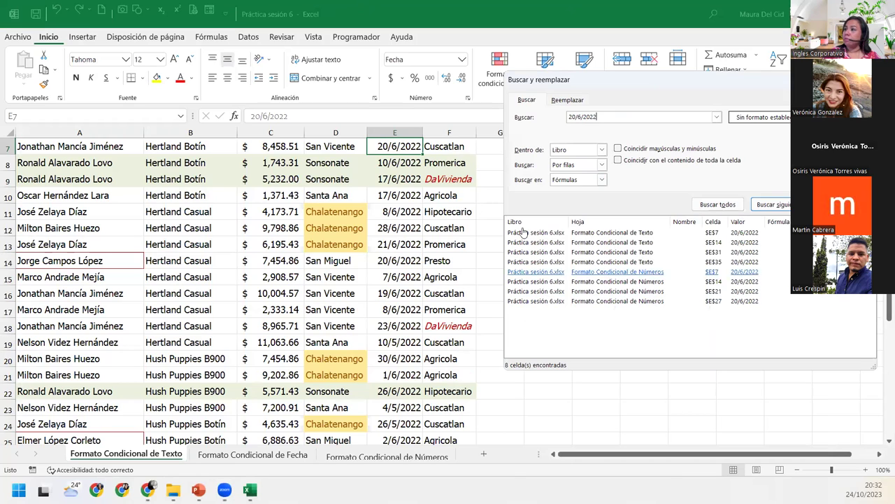
scroll(389, 250, up, 2)
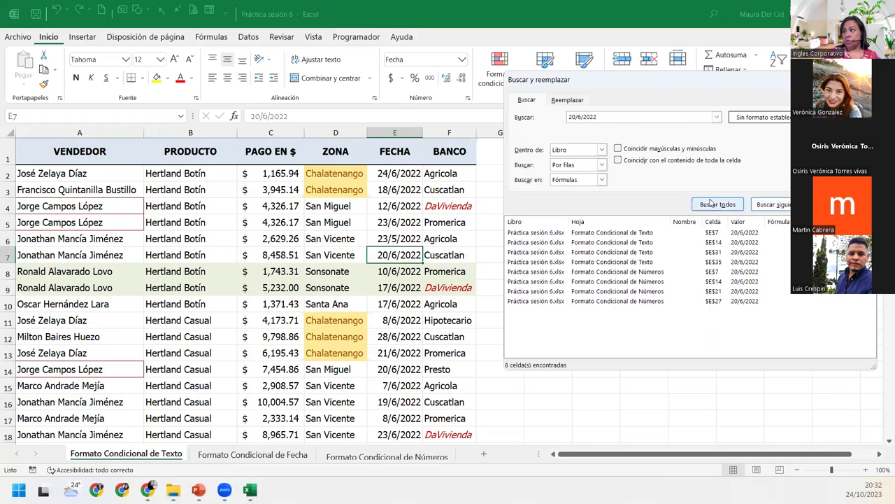
click(572, 100)
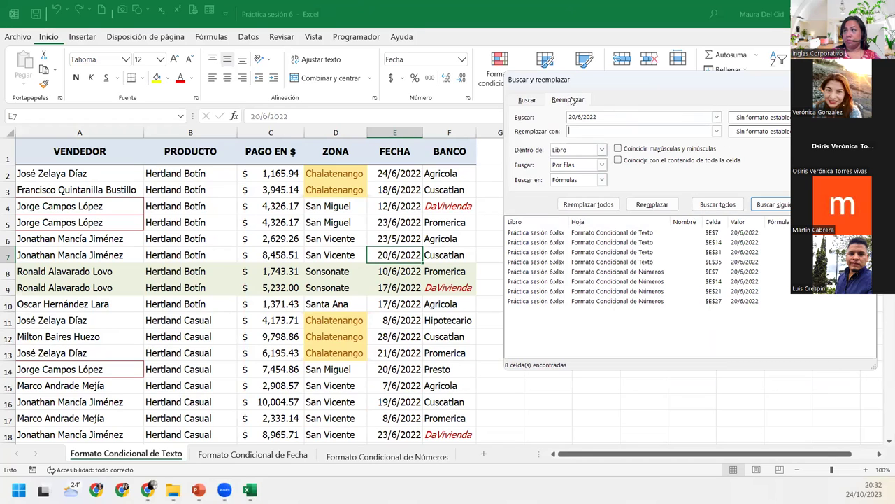
drag(598, 117, 550, 119)
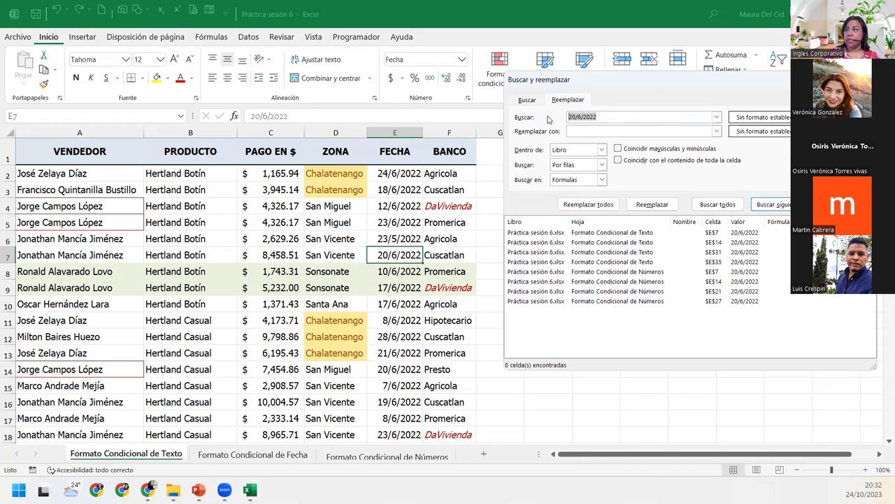
key(BackSpace)
text(2022)
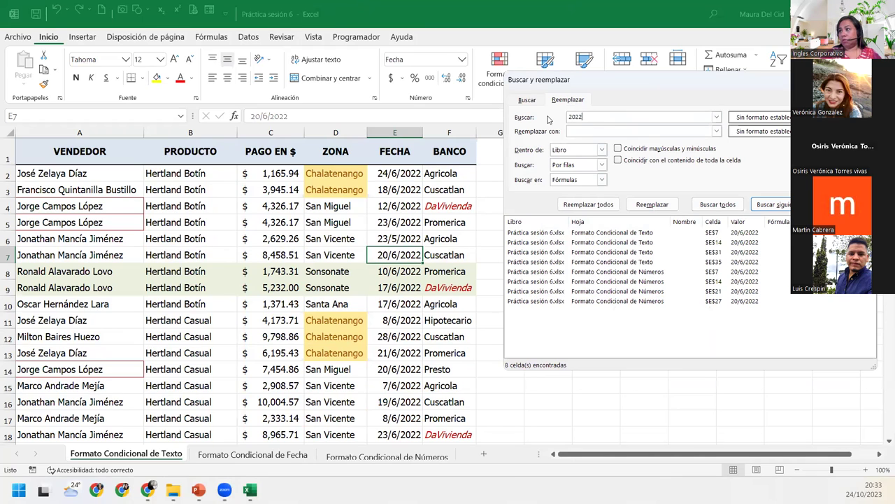
click(708, 208)
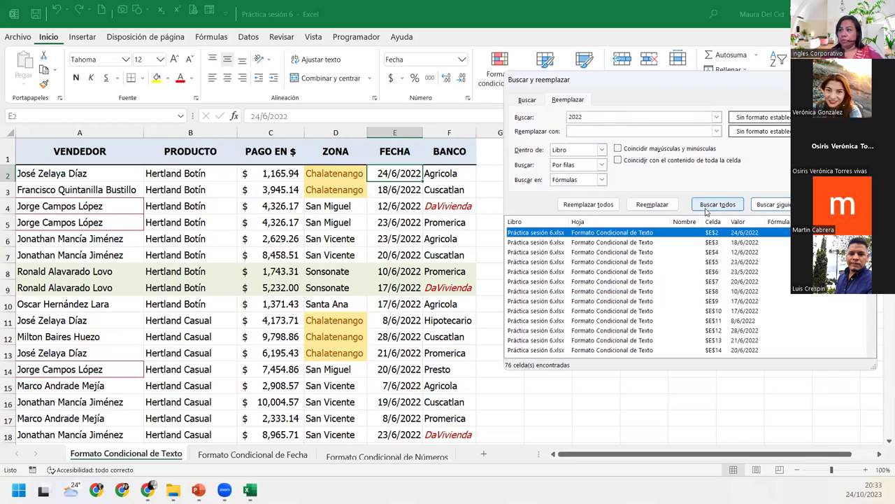
click(707, 209)
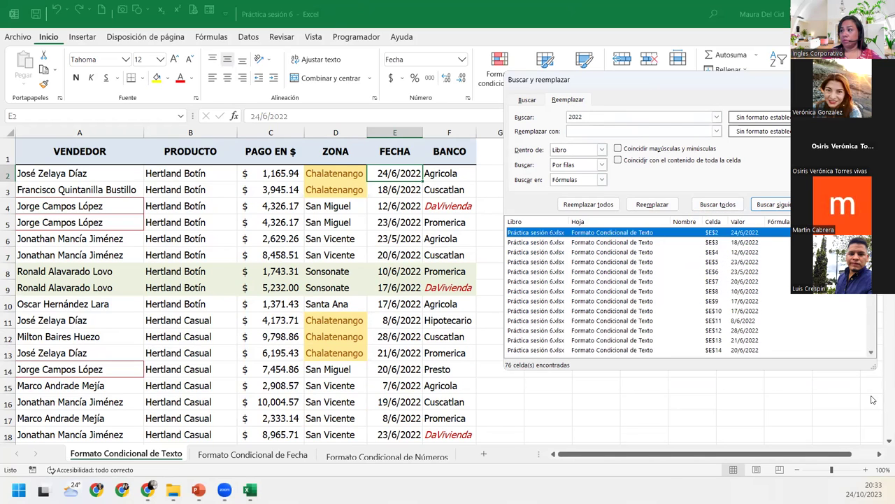
scroll(871, 335, down, 3)
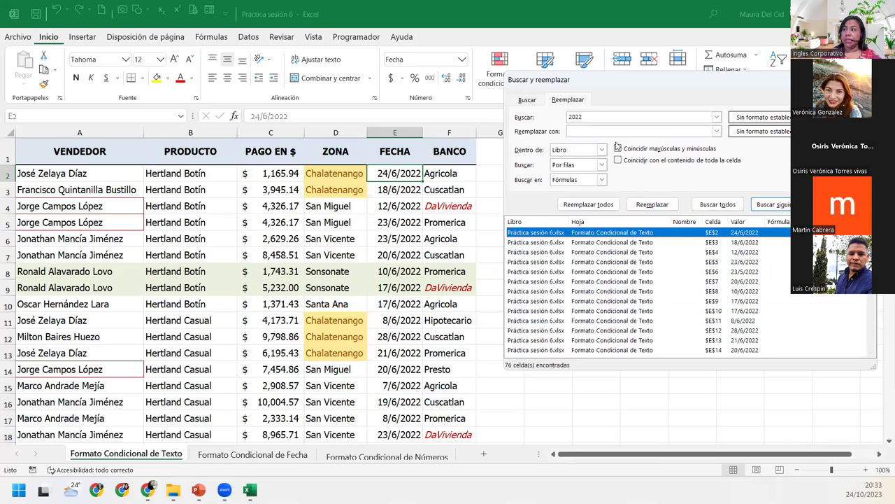
- Replace all occurrences of 2022 with 2023 throughout the workbook
click(595, 131)
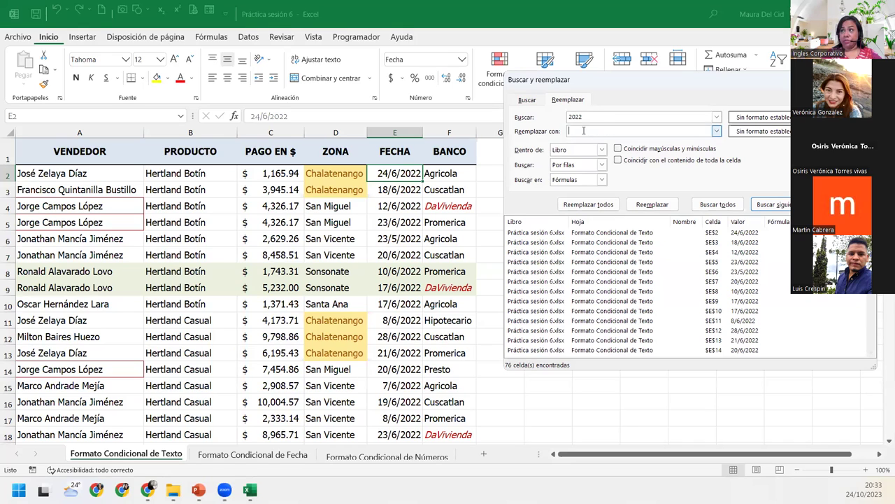
text(2023)
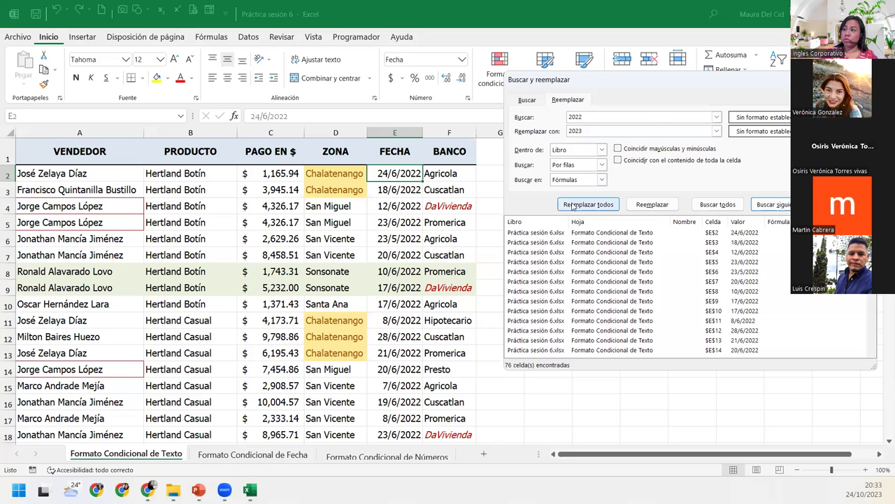
scroll(689, 286, down, 15)
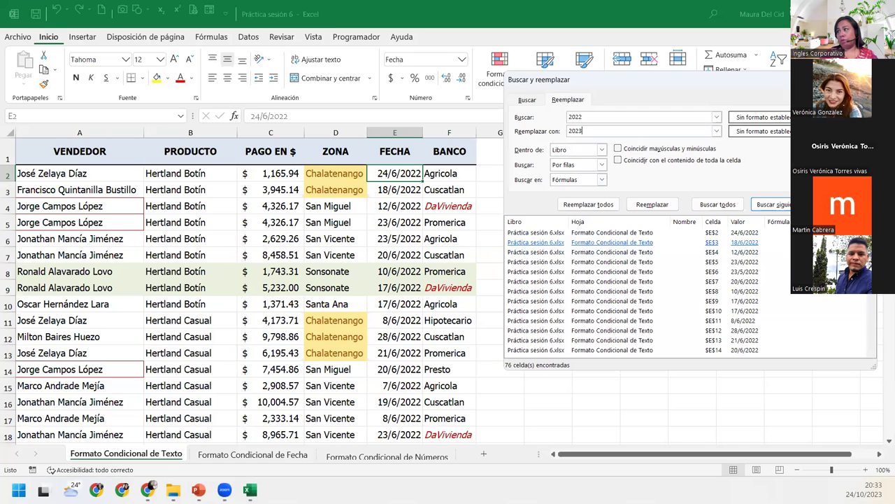
scroll(872, 307, up, 5)
click(598, 204)
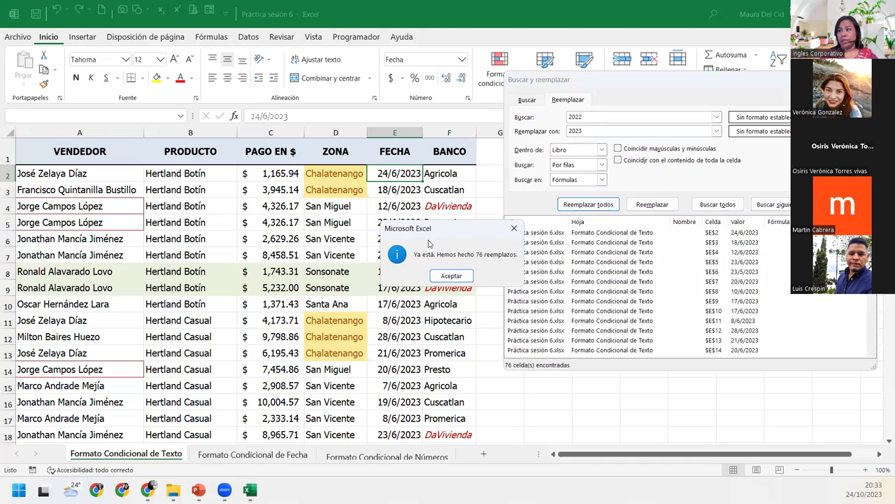
click(451, 275)
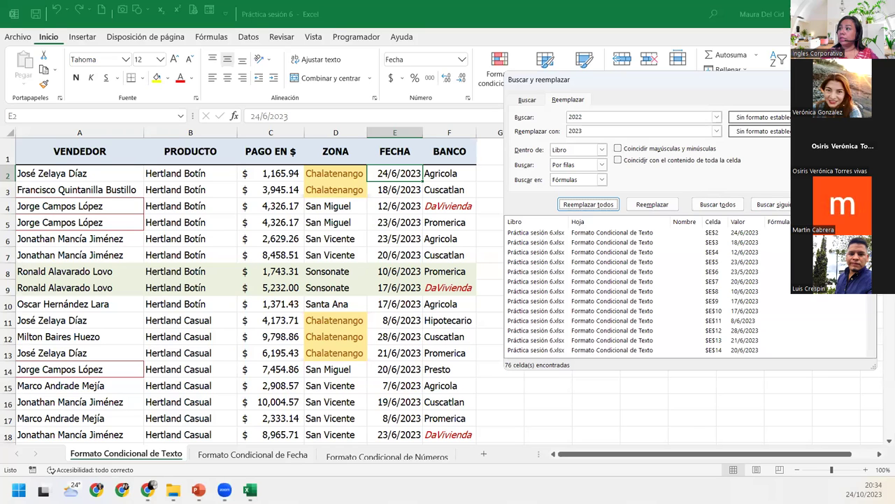
- Close Find and Replace and check the FECHA column on the Formato Condicional de Texto and Formato Condicional de Fecha sheets
key(Escape)
click(399, 219)
scroll(398, 219, down, 12)
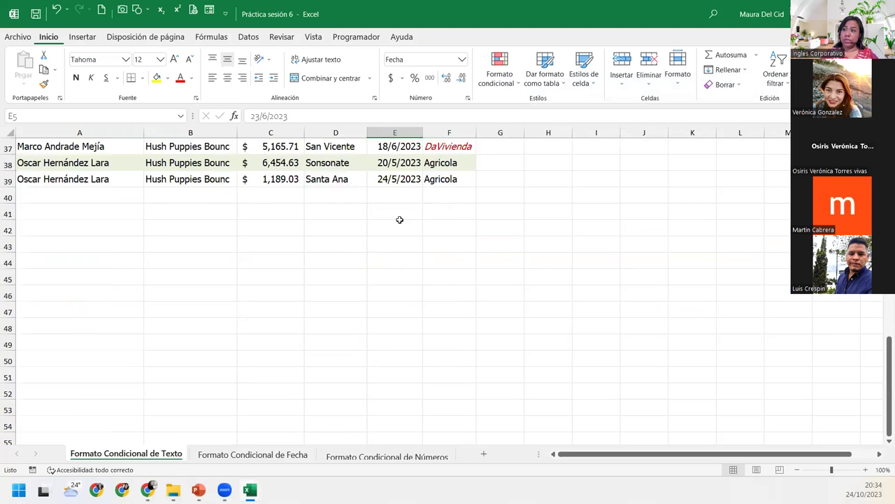
scroll(399, 219, up, 12)
click(253, 454)
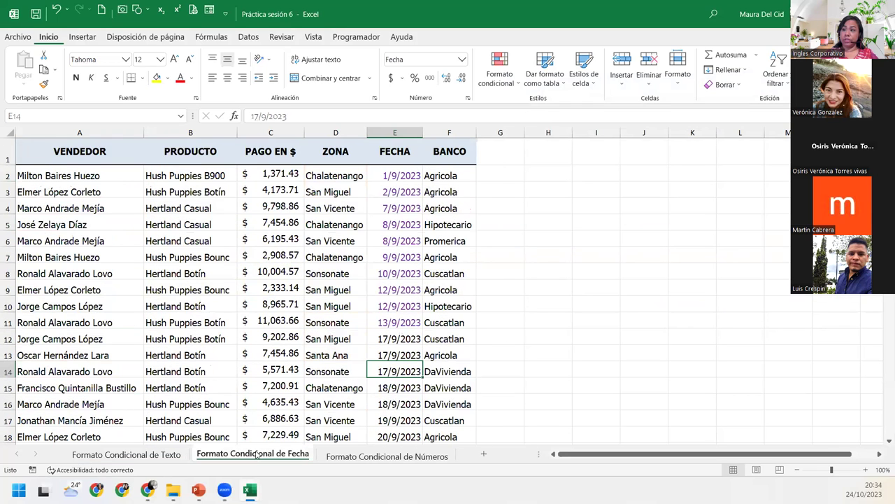
click(133, 453)
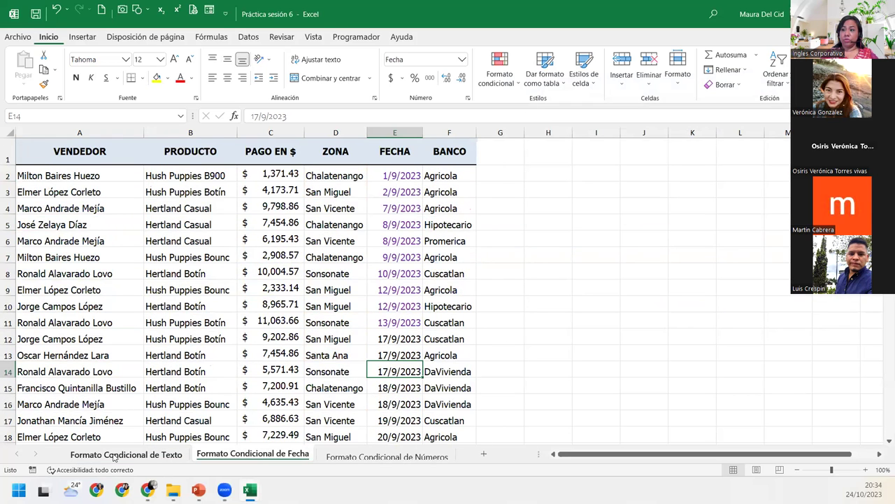
click(231, 454)
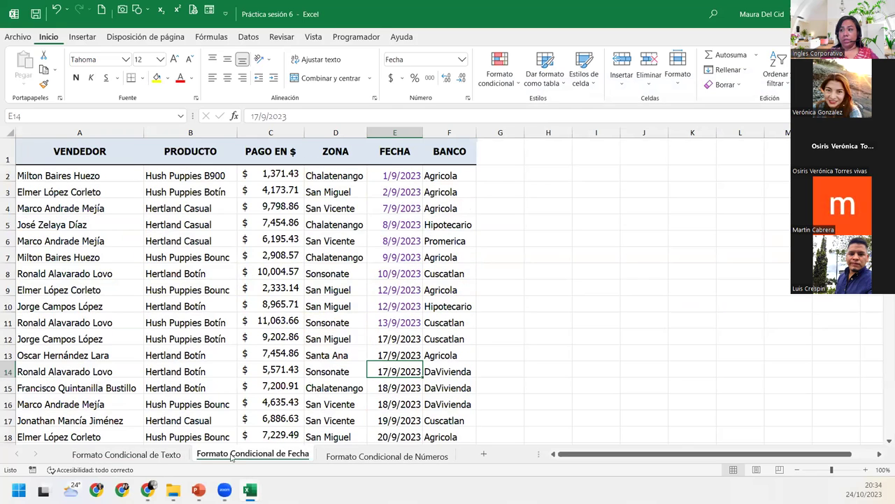
click(154, 455)
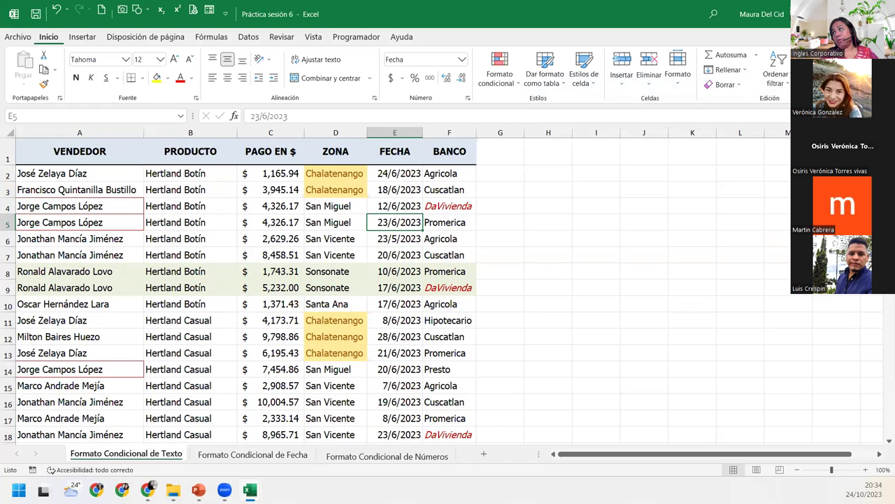
- Reopen Find and Replace, set the search text to 6, and find all its occurrences in the workbook
key(ctrl+h)
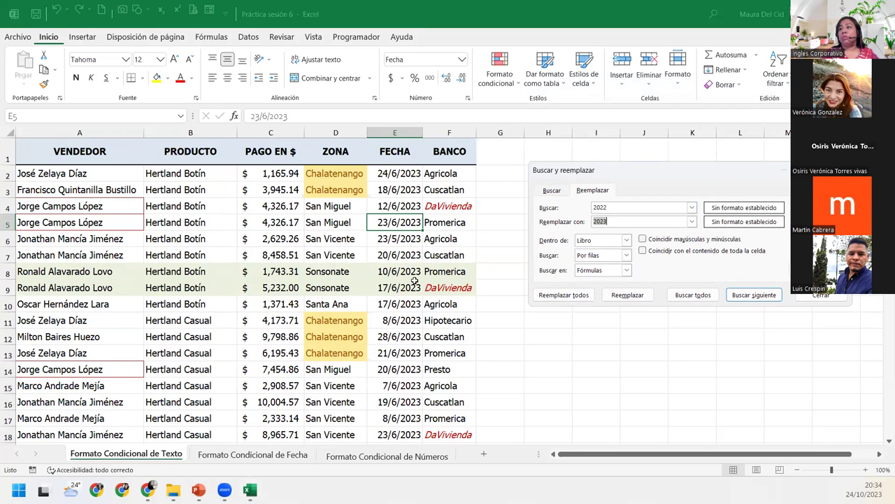
scroll(416, 280, down, 6)
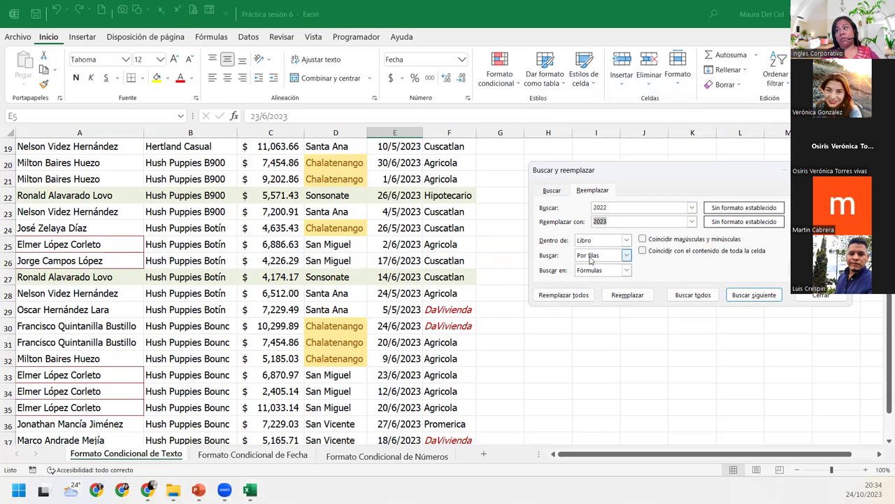
scroll(411, 280, up, 6)
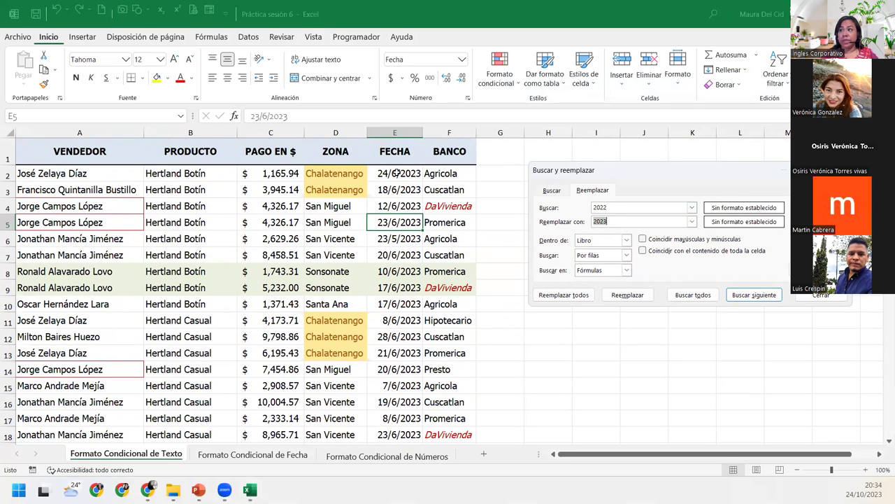
click(397, 174)
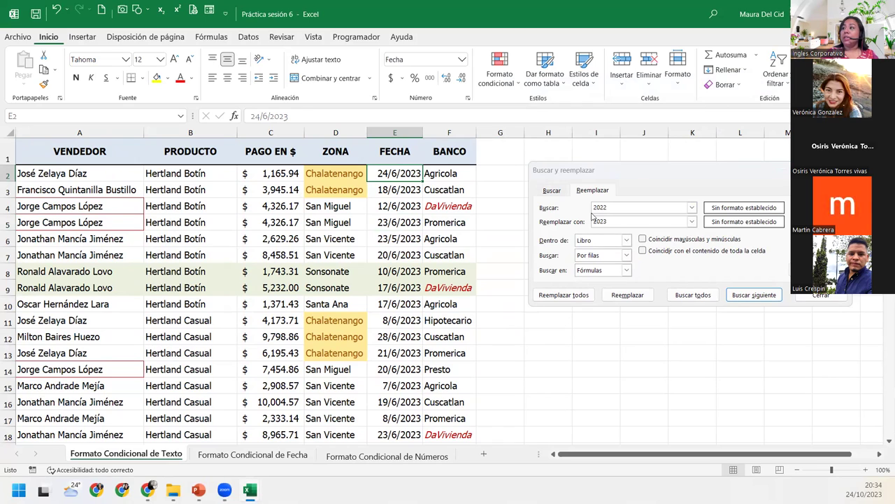
click(693, 208)
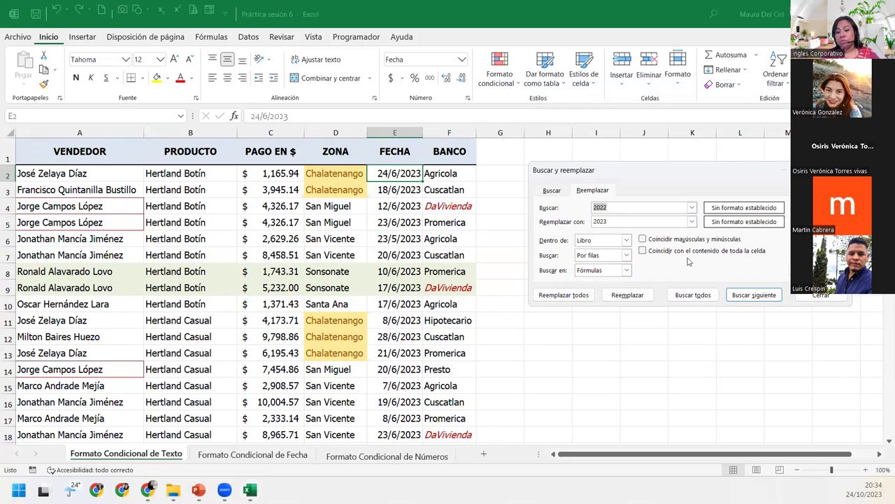
text(6)
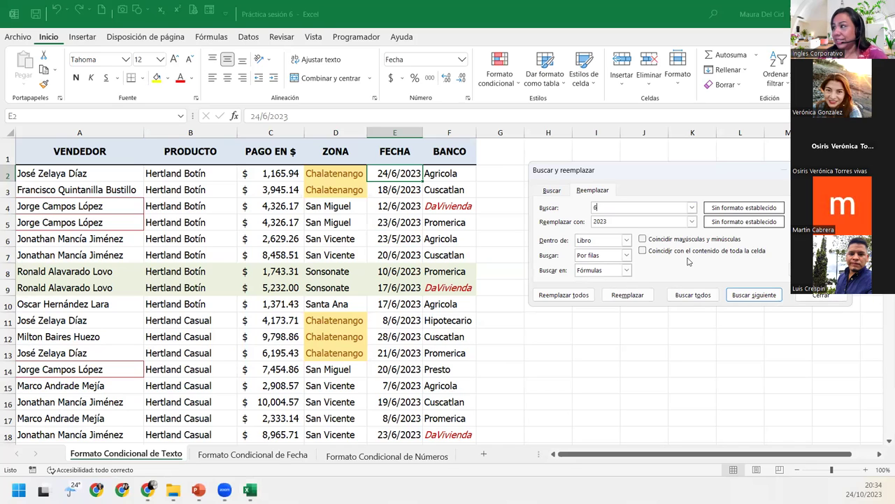
click(676, 293)
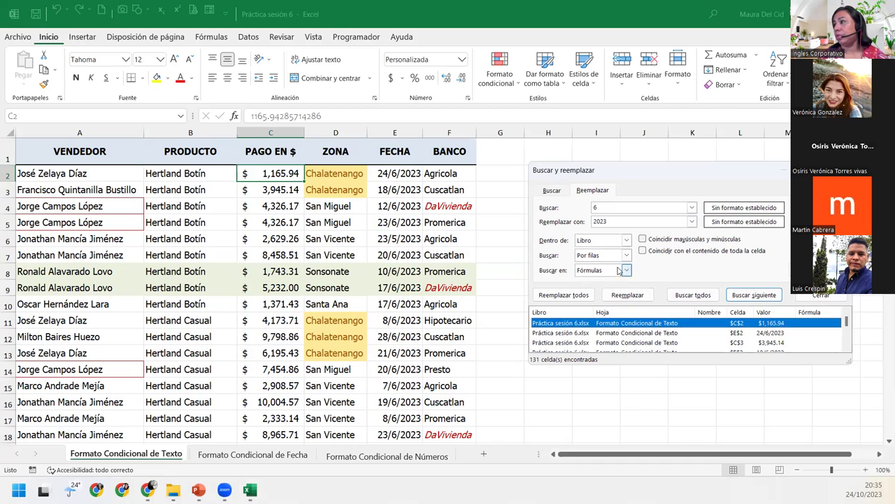
- Limit the search for 6 to Hoja, find all matches, and enlarge the results list to review them
click(625, 241)
click(600, 250)
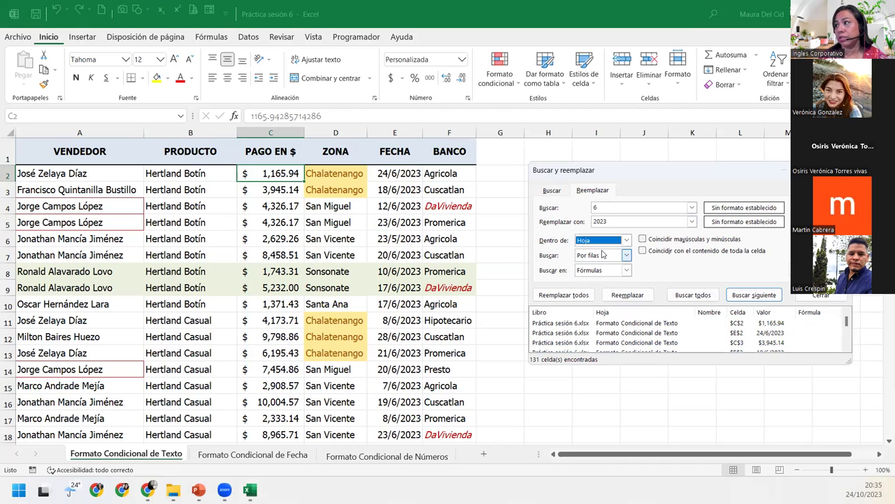
click(693, 294)
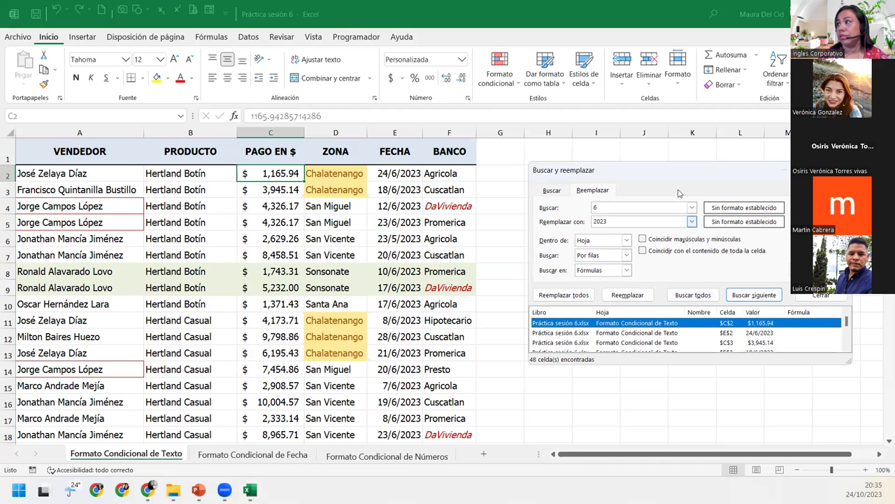
drag(665, 173, 609, 103)
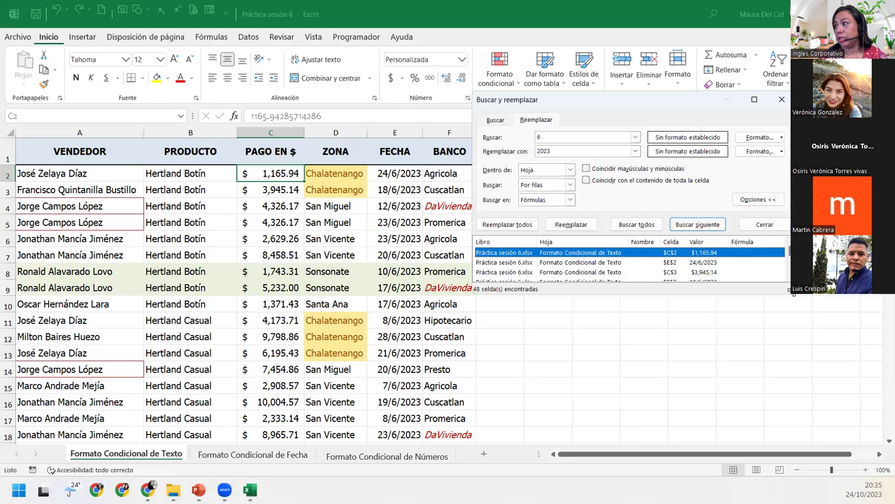
drag(792, 290, 831, 448)
scroll(763, 389, down, 10)
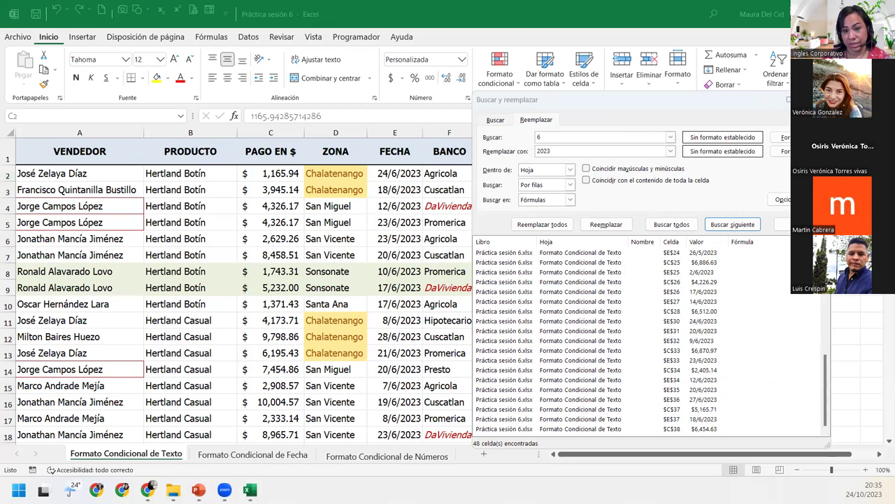
- Set the search text to /6/ and clear the replacement text in Find and Replace
click(550, 137)
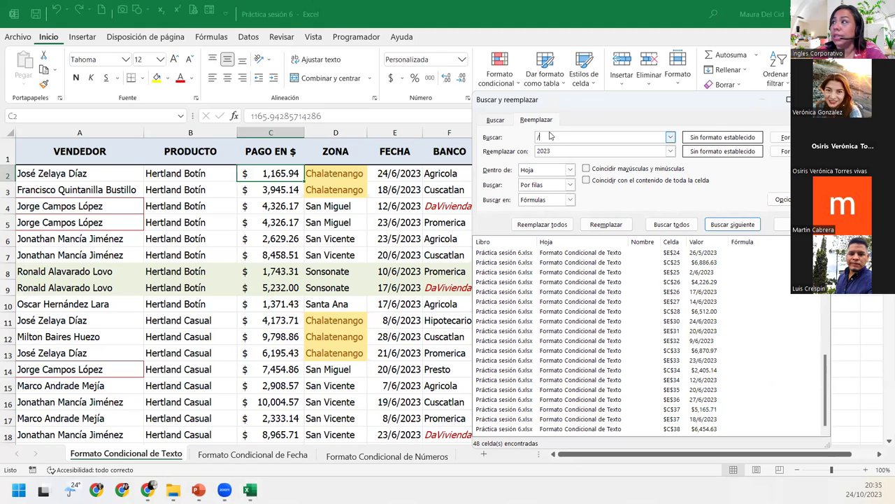
text(/6/)
key(Tab)
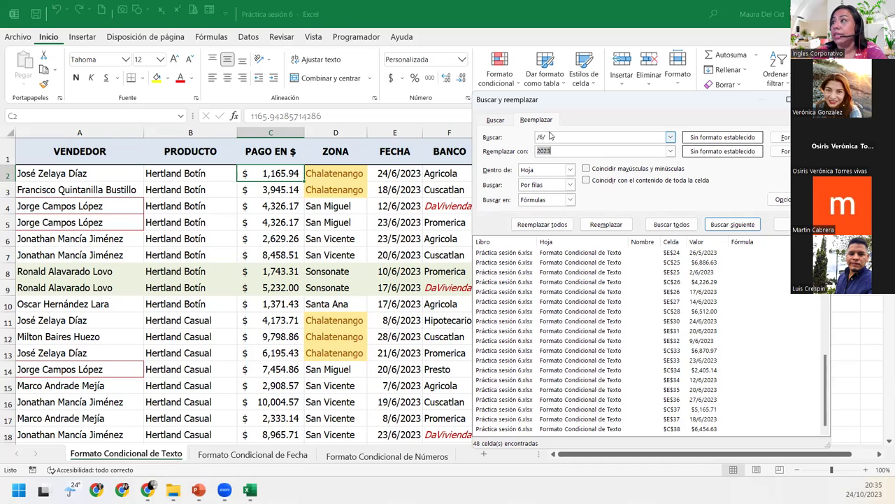
text(/9)
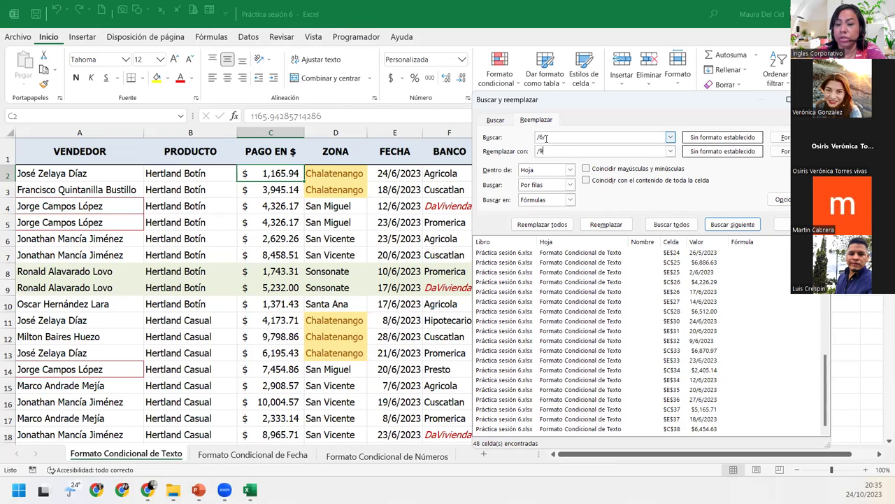
text(/)
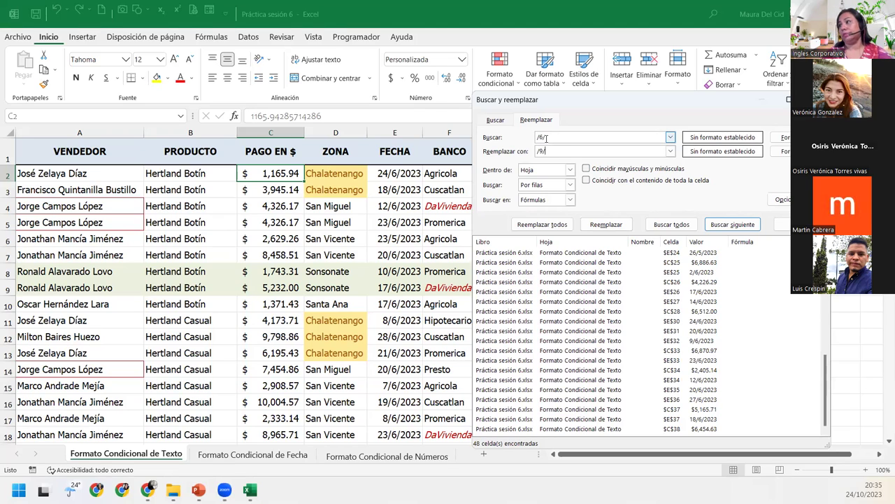
click(574, 151)
key(BackSpace)
key(BackSpace)
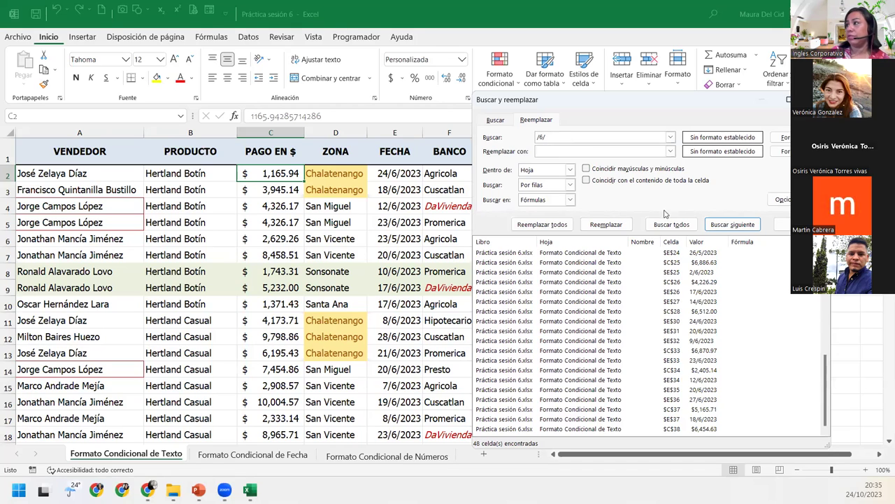
- Find all occurrences of /6/ in the current sheet and look through the results list
click(668, 227)
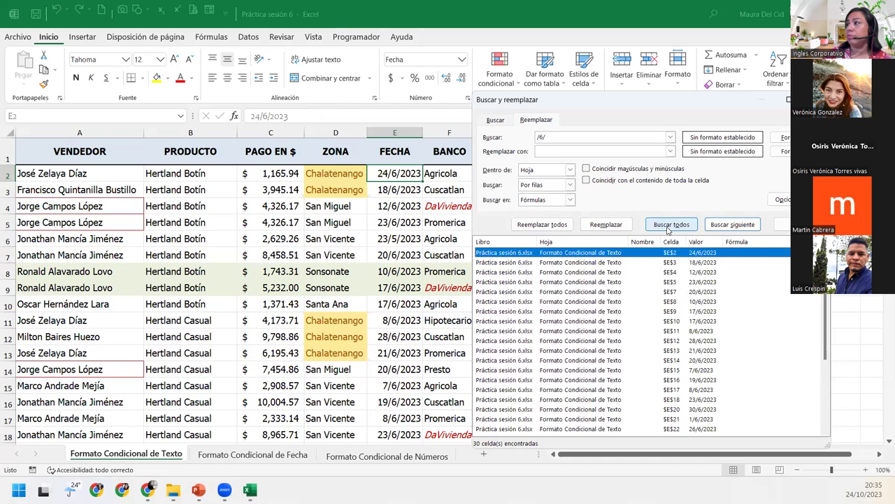
scroll(692, 353, down, 4)
scroll(693, 353, up, 4)
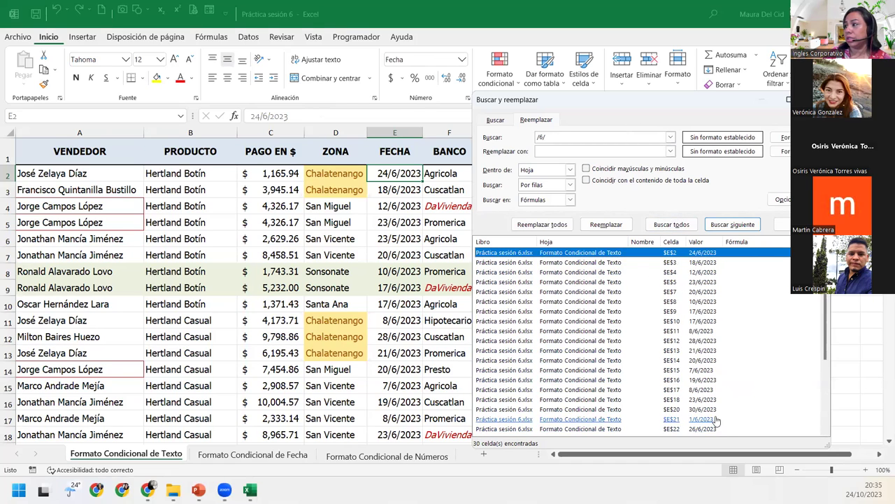
scroll(717, 419, down, 4)
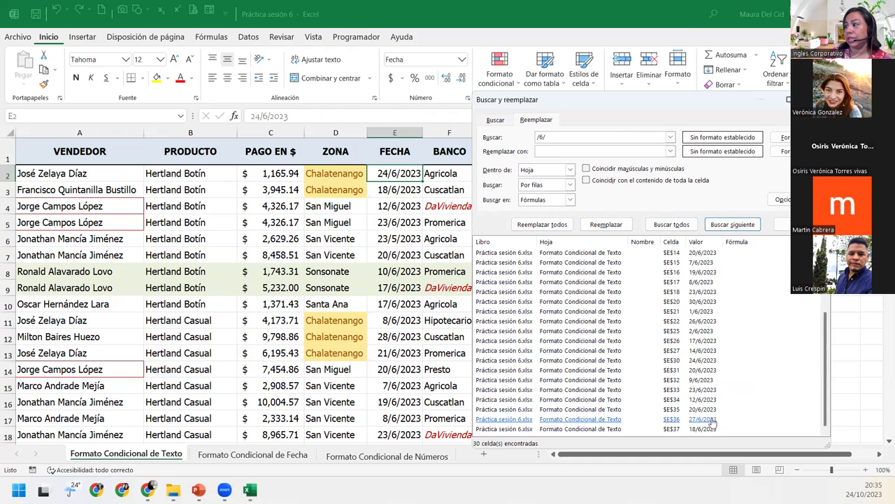
scroll(712, 420, up, 4)
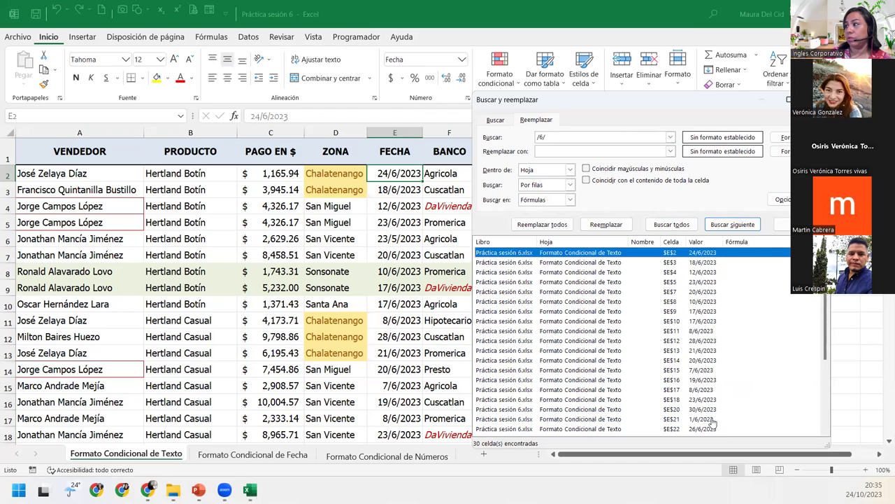
- Set the replacement text to /9/ and replace the first two matches of /6/ one at a time
click(572, 151)
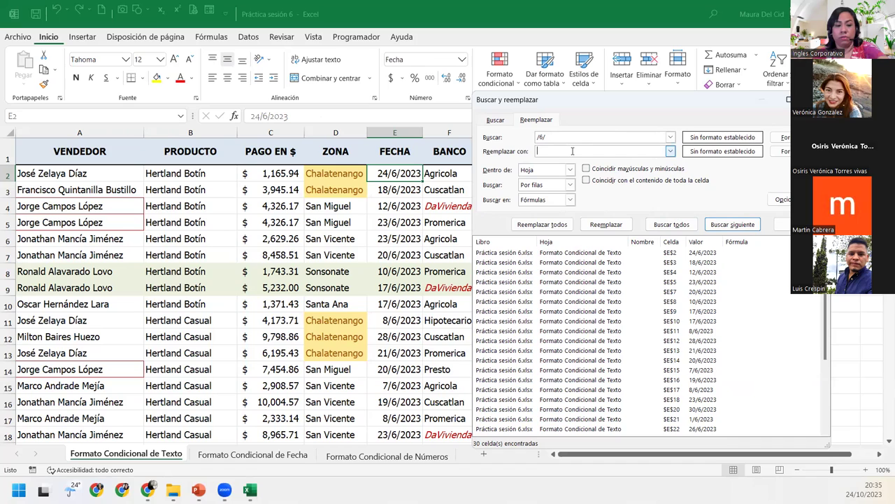
text(/9/)
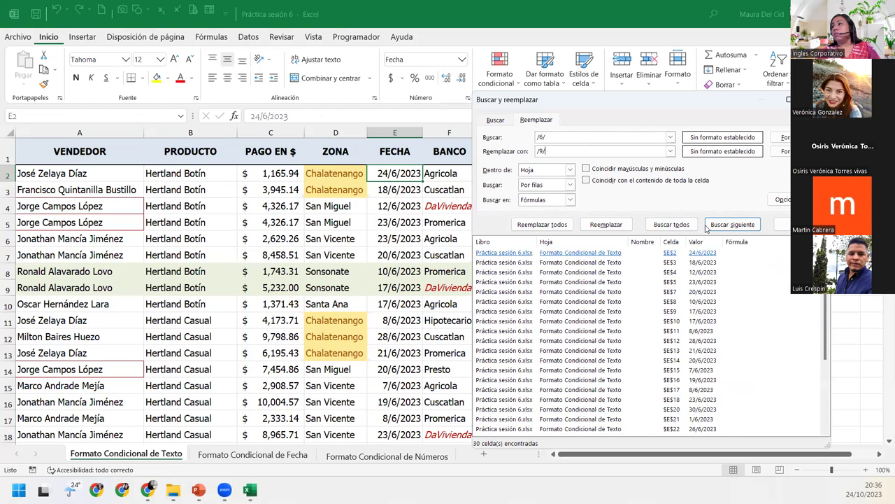
click(602, 225)
click(602, 225)
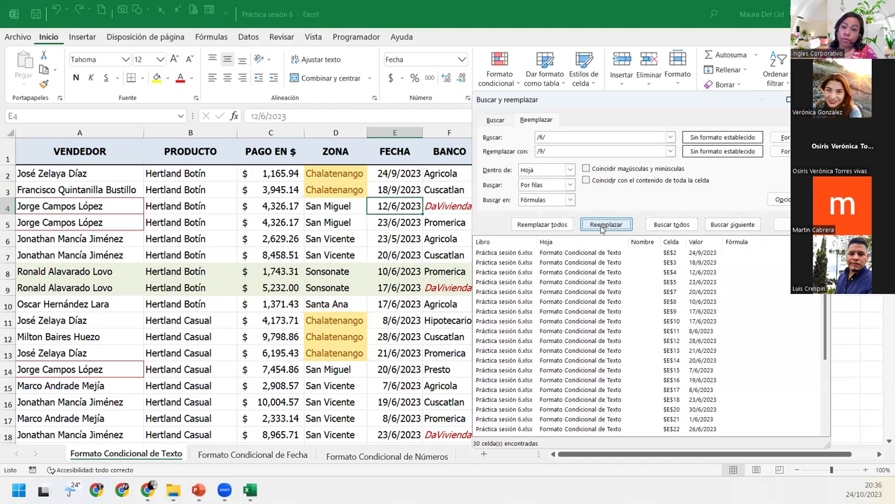
- Replace all remaining occurrences of /6/ with /9/, check the updated dates in the results list, and close Find and Replace
click(536, 230)
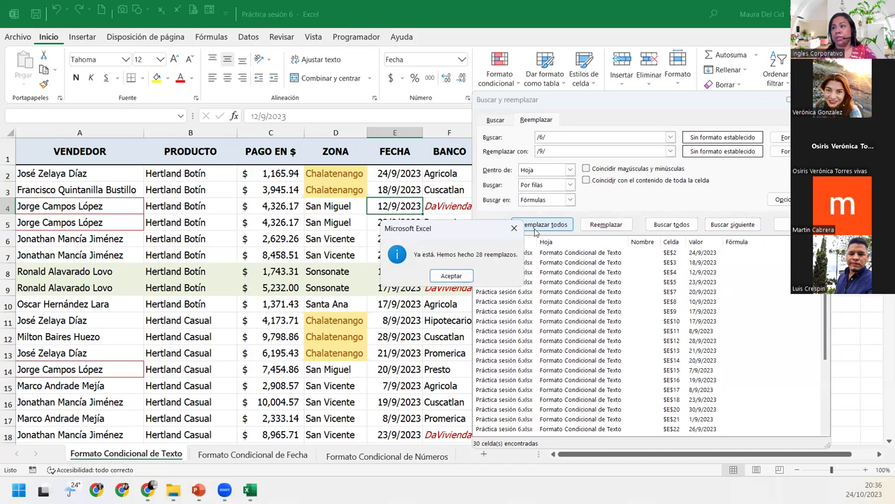
click(451, 276)
scroll(630, 336, down, 4)
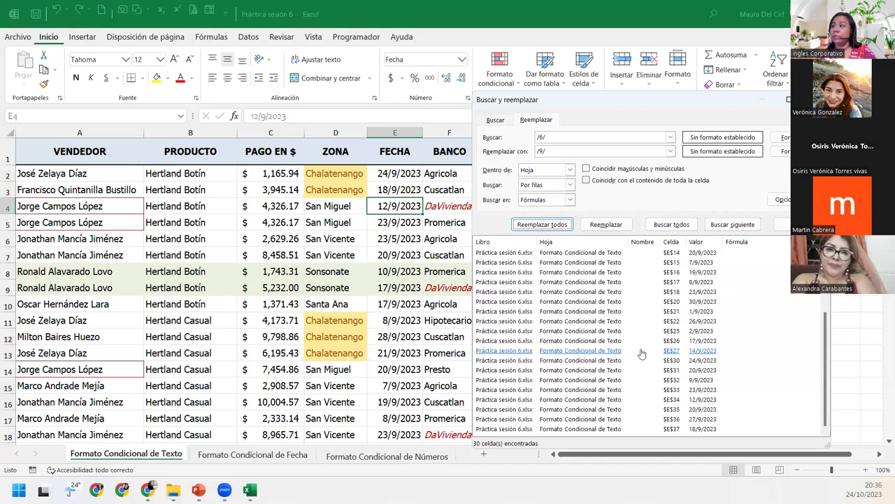
drag(721, 97, 722, 98)
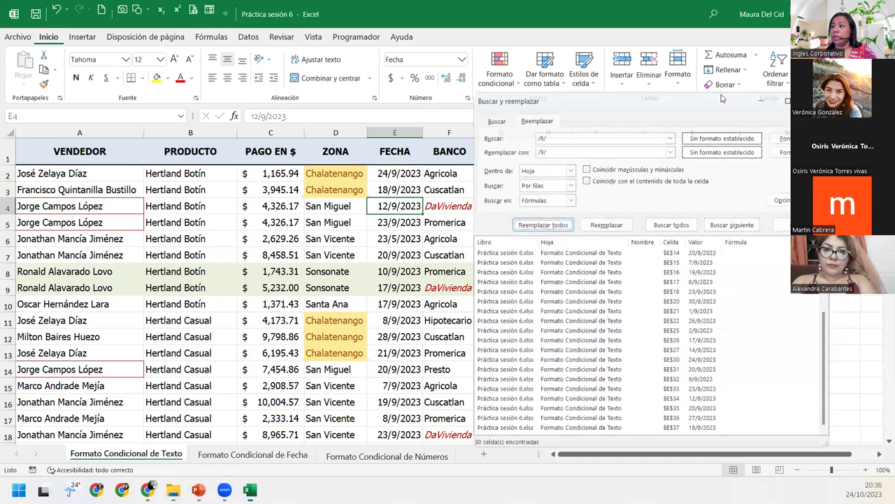
key(Escape)
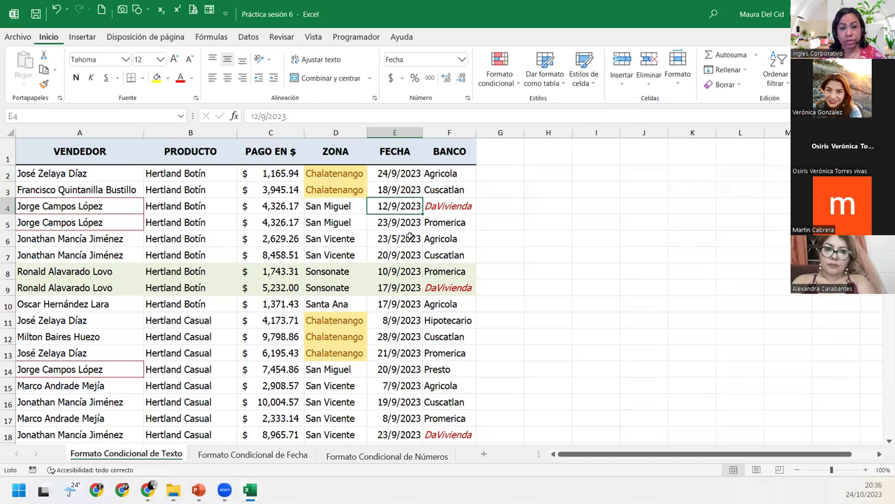
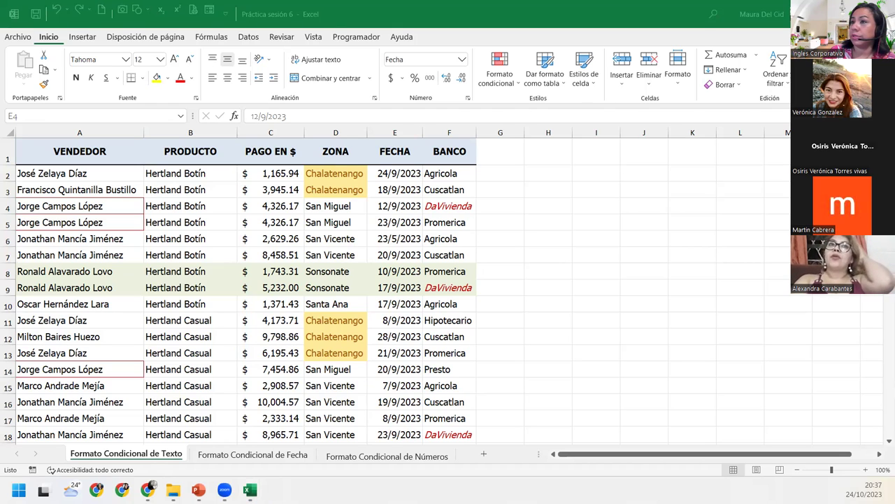
- Close the Práctica sesión 6 workbook, saving its changes
key(alt+F4)
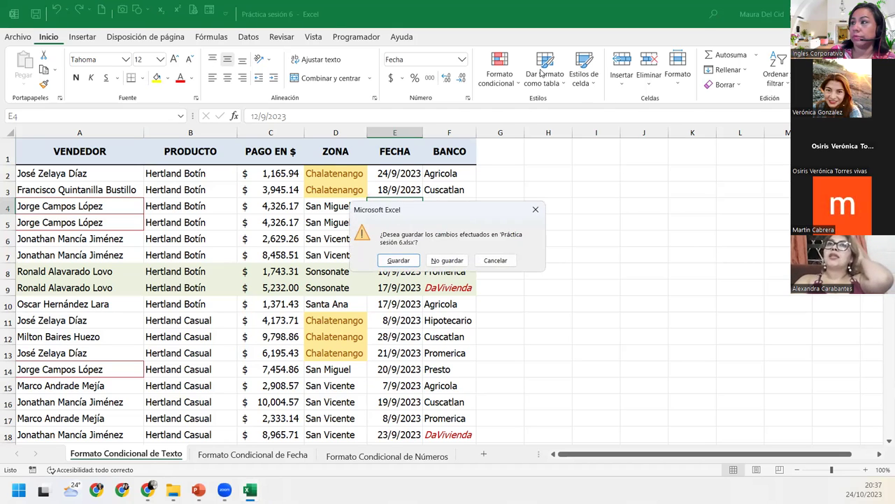
click(399, 261)
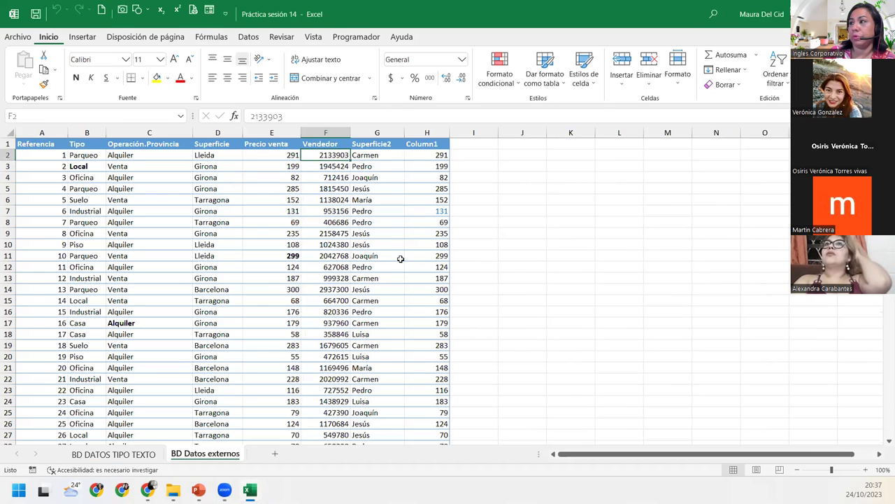
- Open Find from the first Operación.Provincia cell on the BD Datos externos sheet and clear the previous search text
click(125, 155)
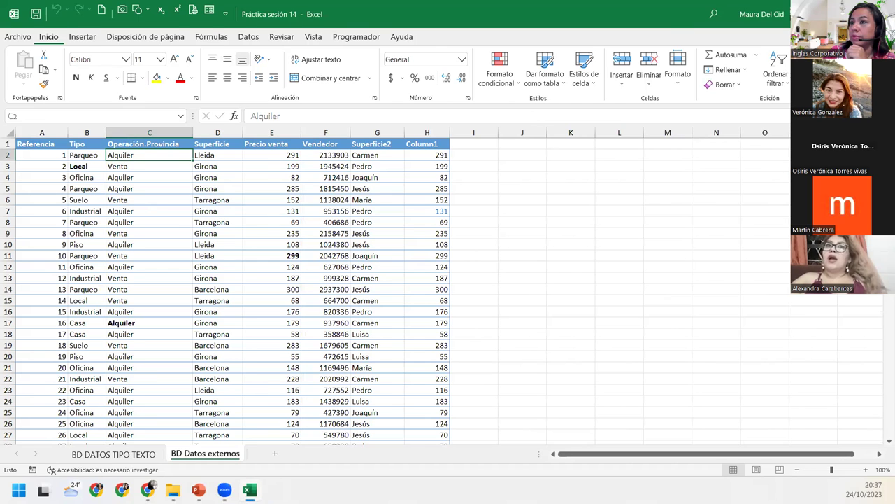
key(ctrl+b)
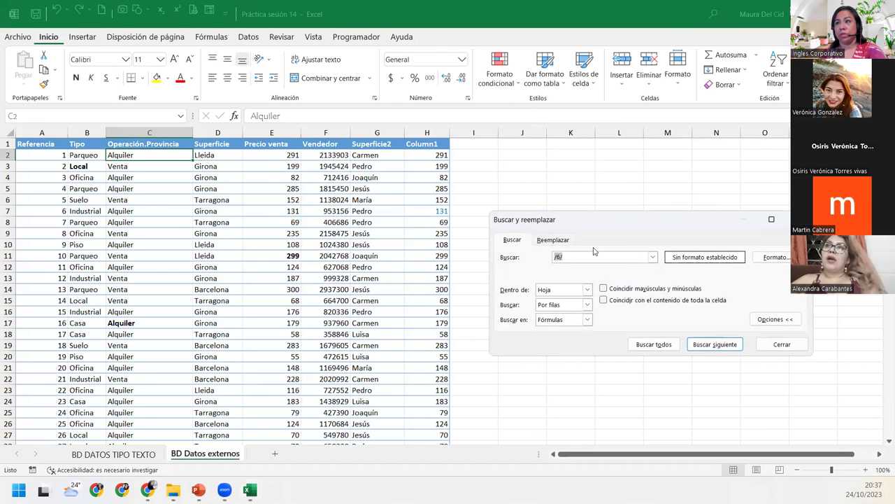
key(BackSpace)
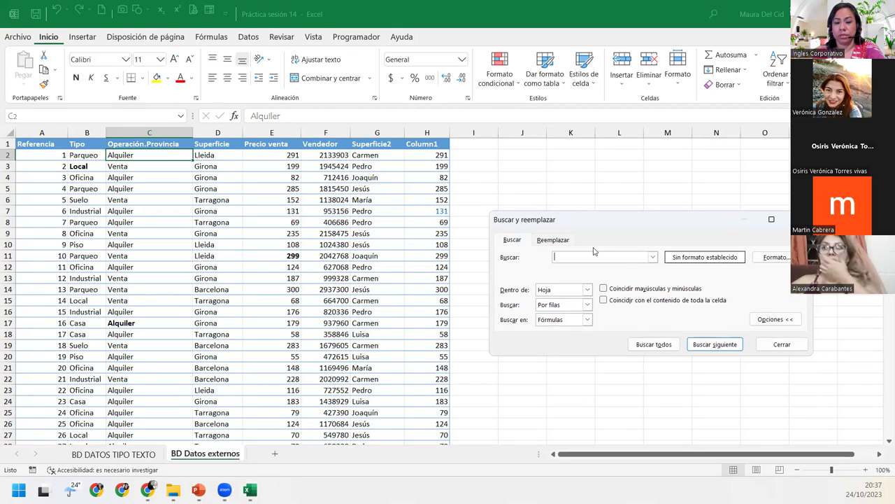
text(/10/)
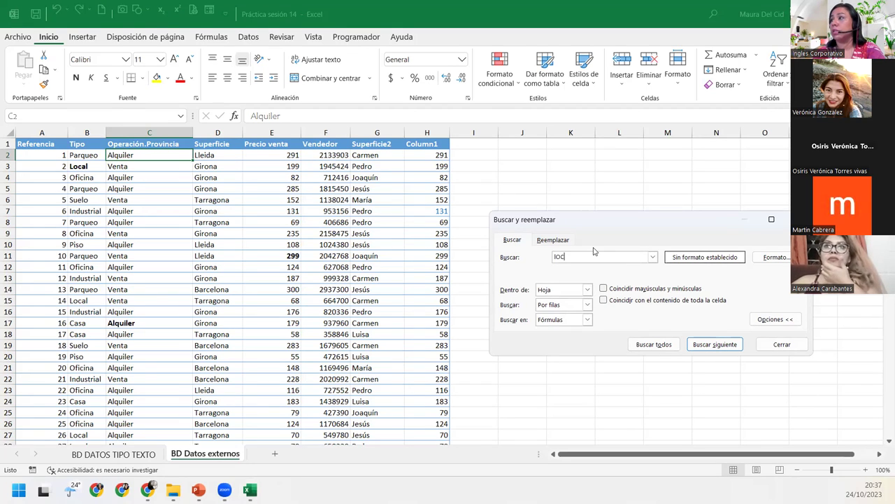
key(BackSpace)
key(BackSpace)
key(BackSpace)
key(BackSpace)
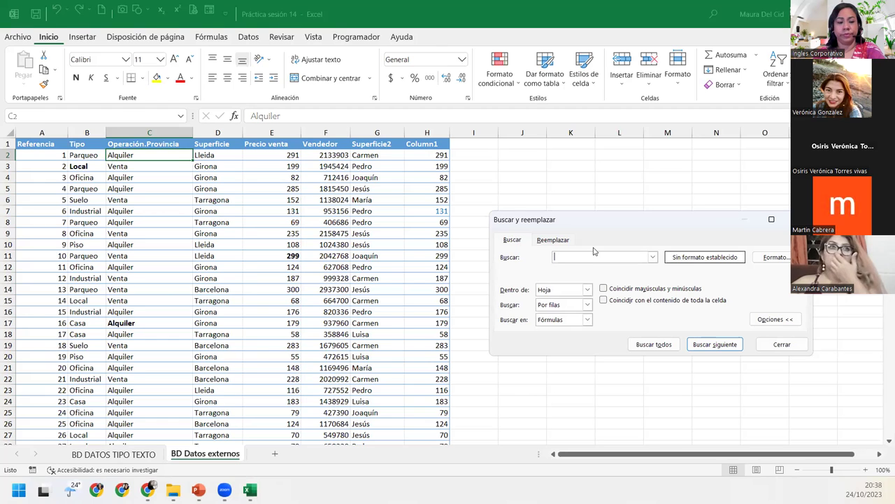
- Search the sheet for all occurrences of "local" with matching of upper and lower case enabled
text(local)
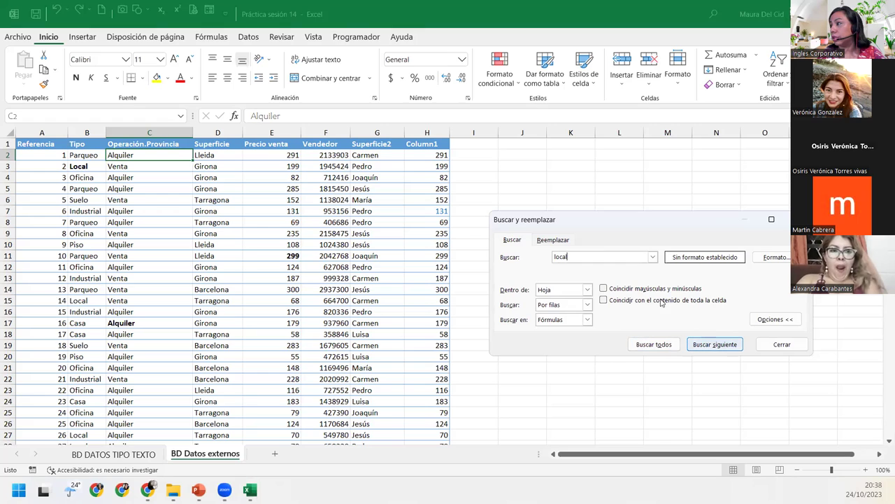
click(604, 289)
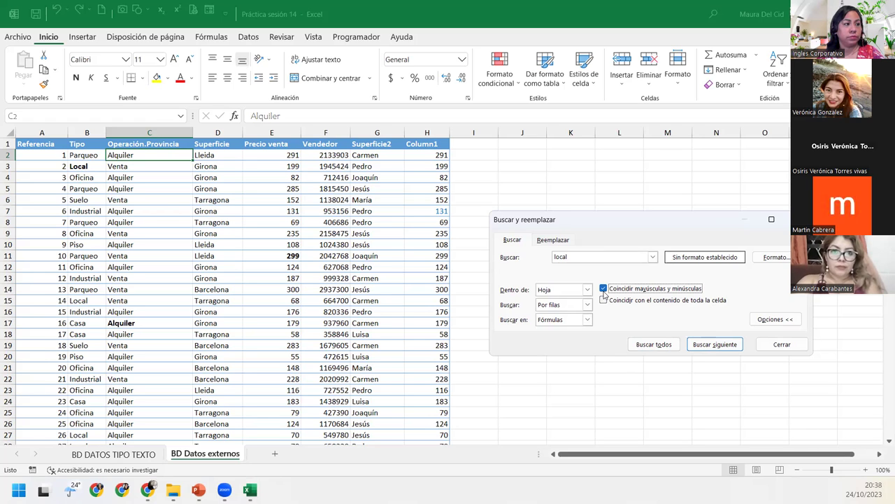
click(665, 346)
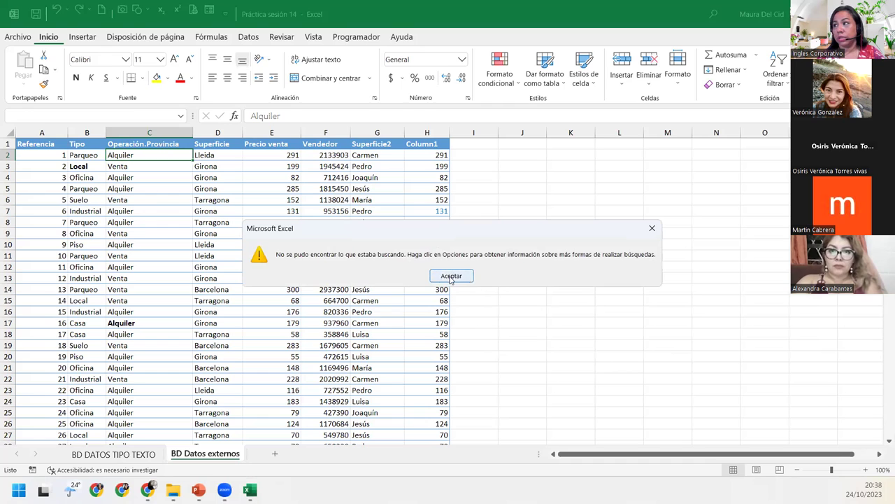
click(451, 276)
- Move the Find dialog closer to the data, change the search text to "Local", and find all case-matching occurrences
drag(592, 217, 503, 150)
click(520, 197)
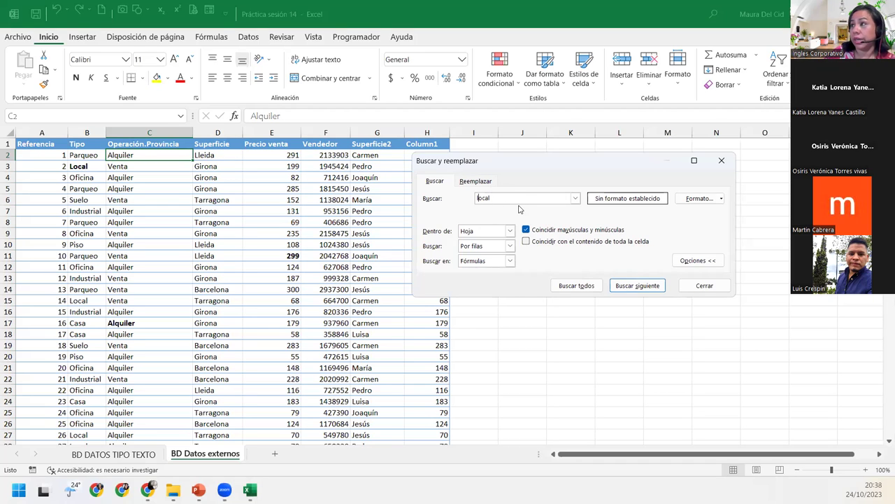
key(Home)
key(Delete)
text(L)
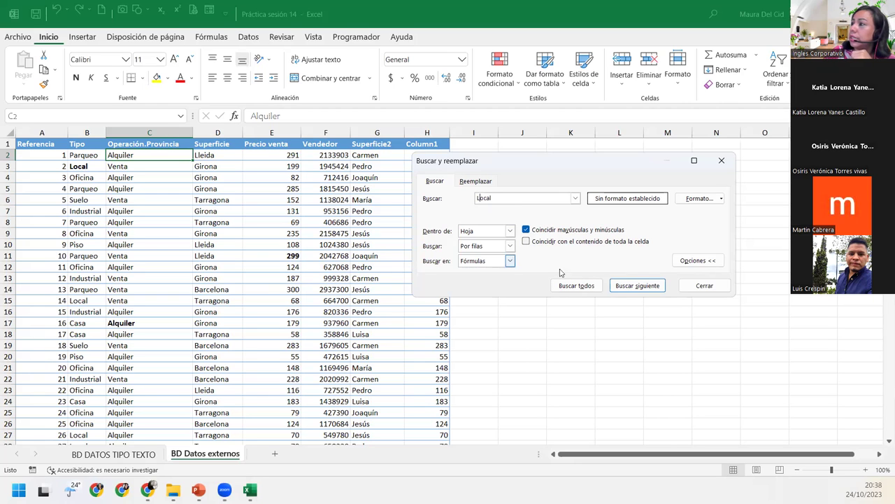
click(577, 286)
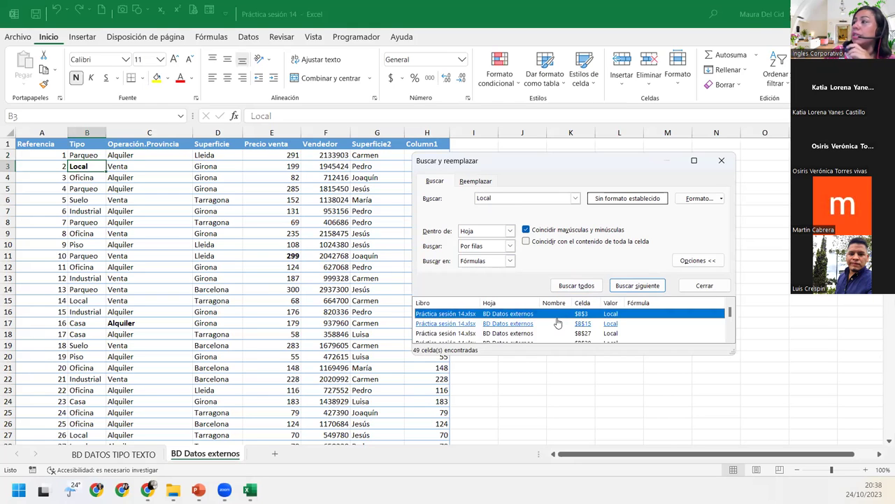
- Enlarge the results list to review the matches for "Local" and run the full search again
scroll(630, 325, down, 5)
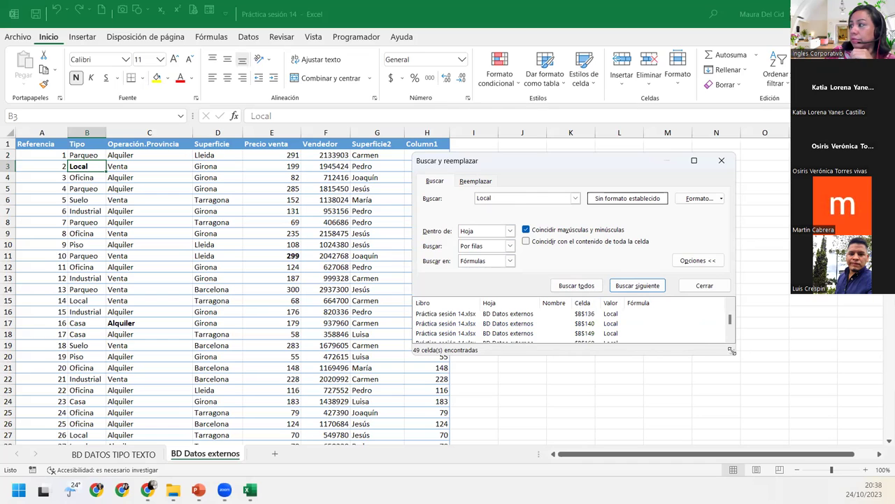
drag(732, 350, 789, 464)
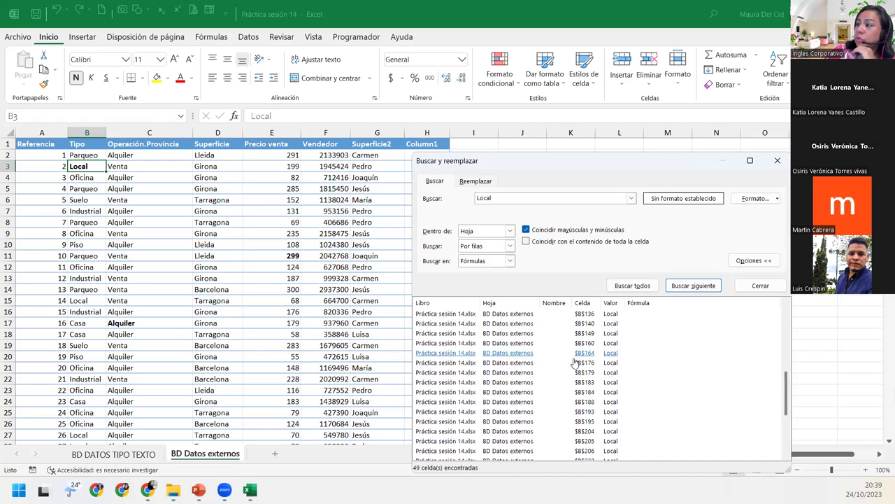
click(632, 285)
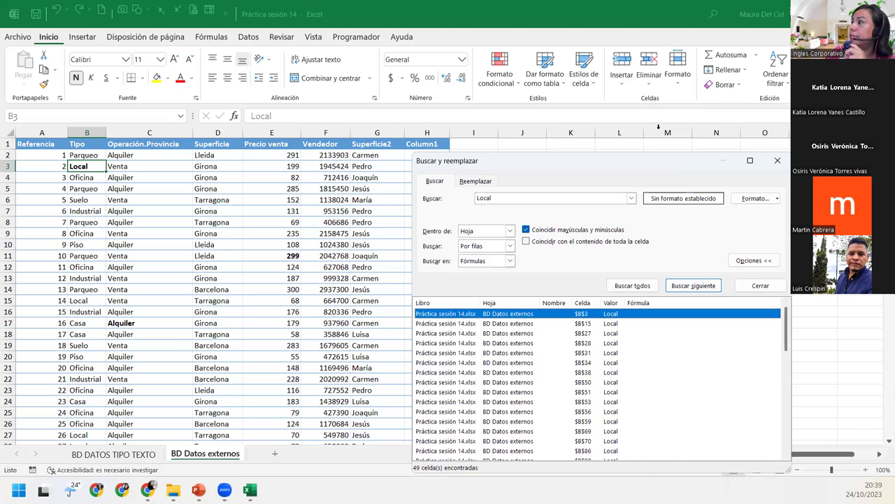
- Set the search format for "Local" to the Negrita font style
click(778, 199)
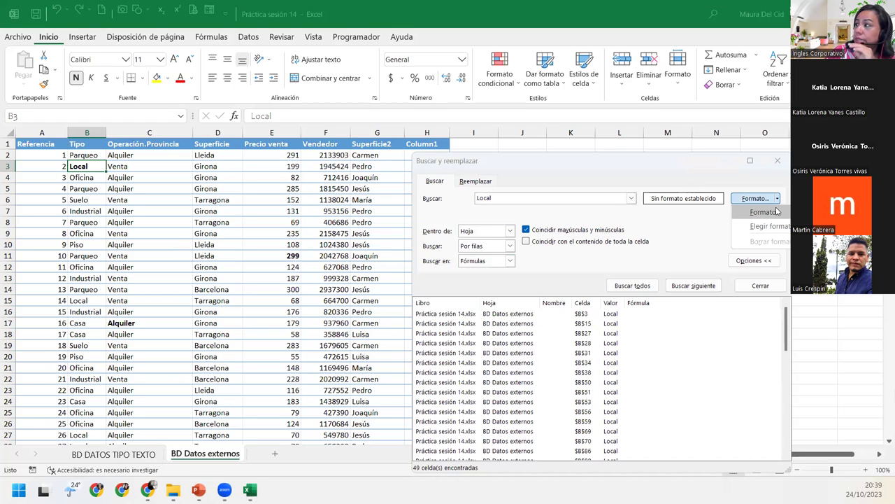
click(777, 212)
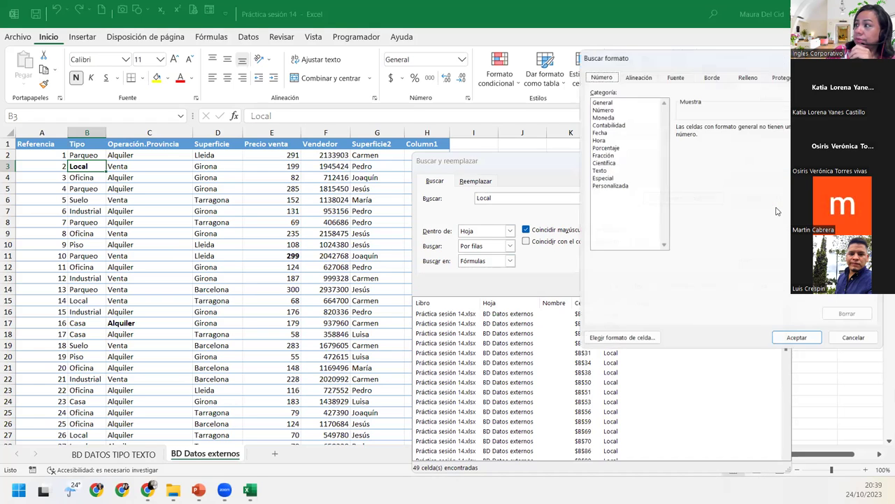
click(674, 72)
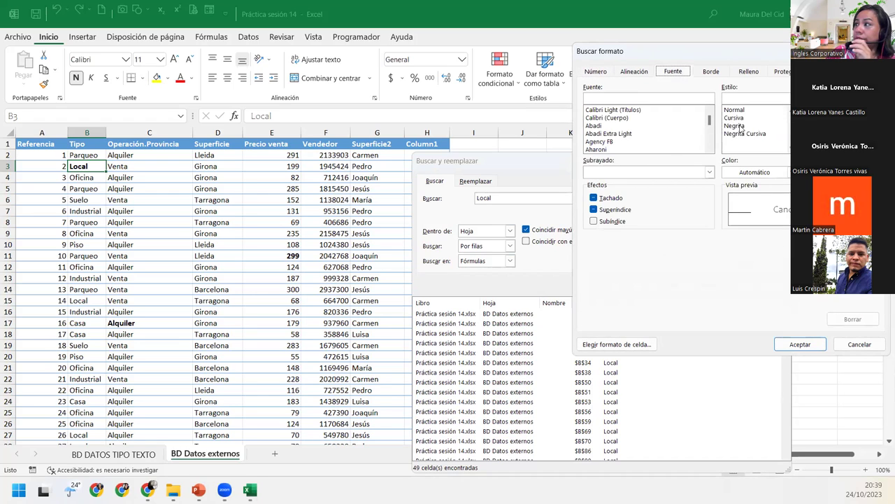
click(736, 126)
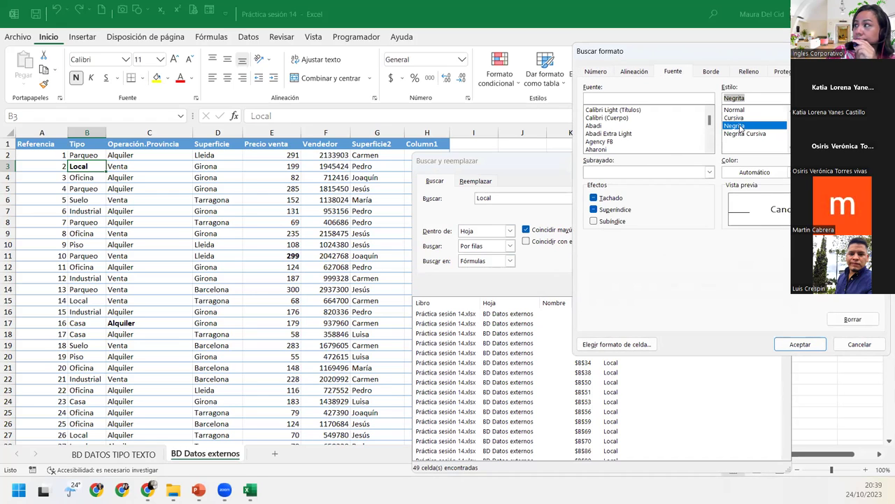
click(797, 342)
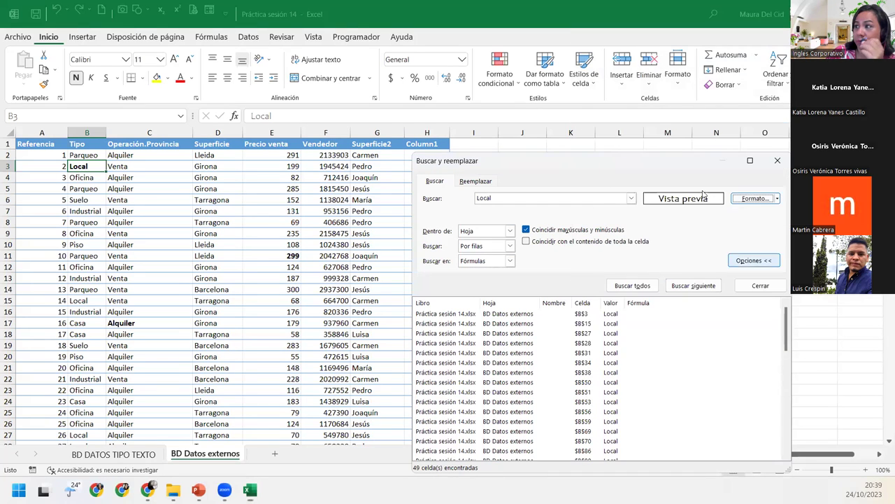
- Reconfirm the Negrita font style in the search format, find all matching "Local" cells, and select the listed result
click(755, 198)
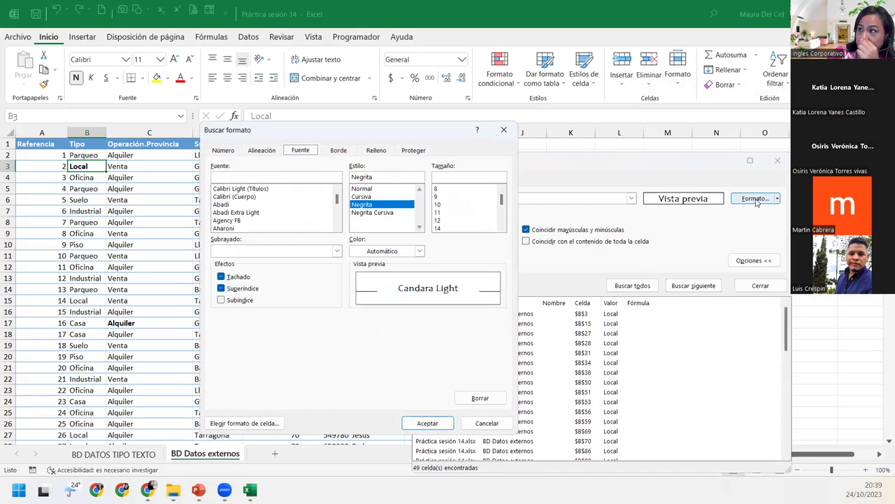
click(504, 129)
click(777, 199)
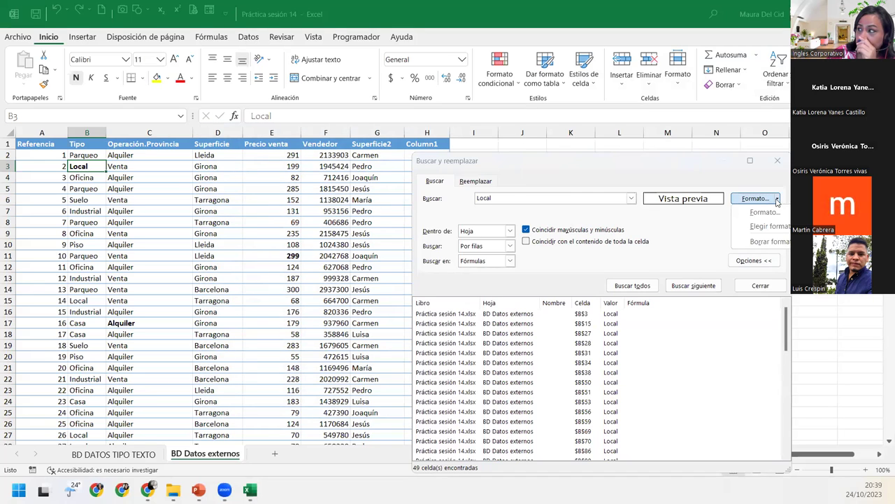
click(776, 215)
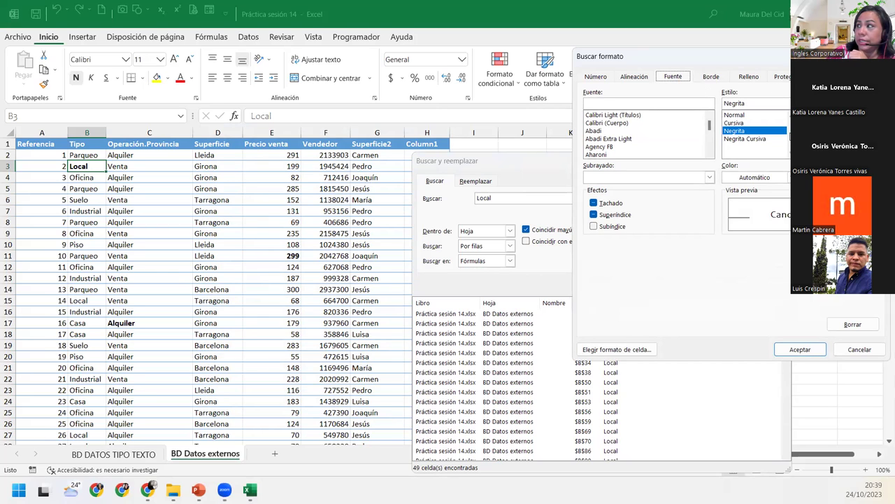
click(760, 130)
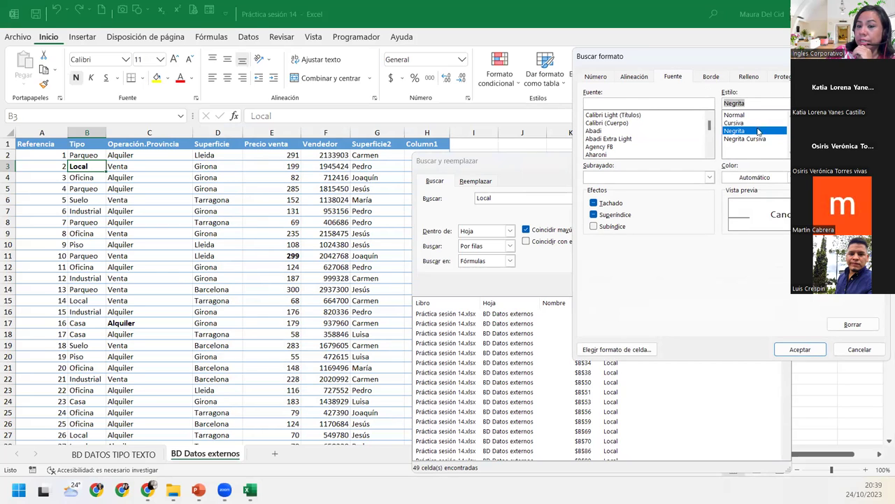
click(802, 350)
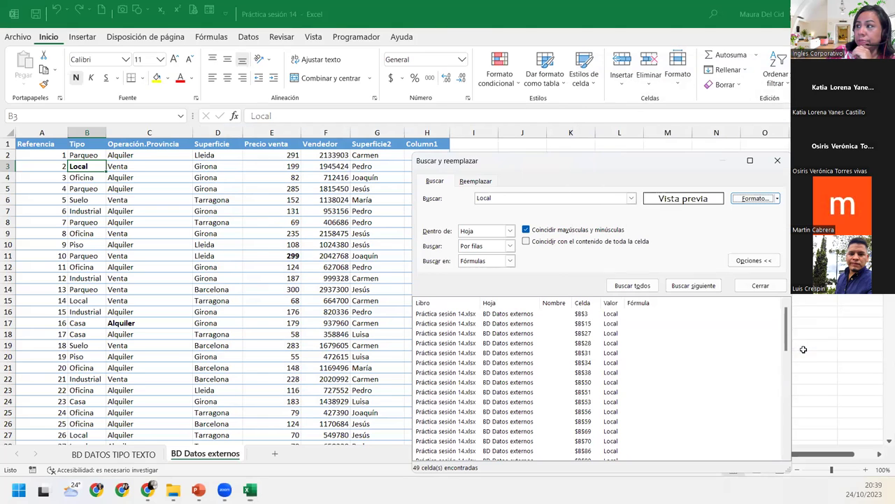
click(635, 289)
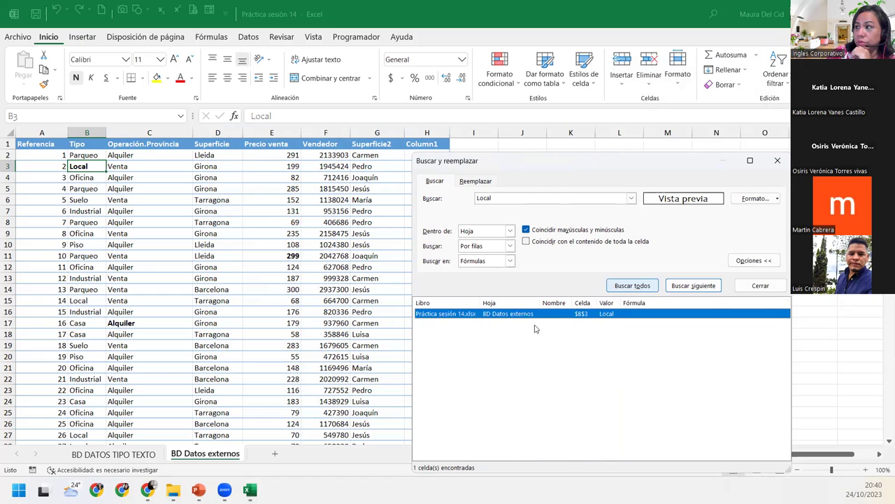
click(487, 312)
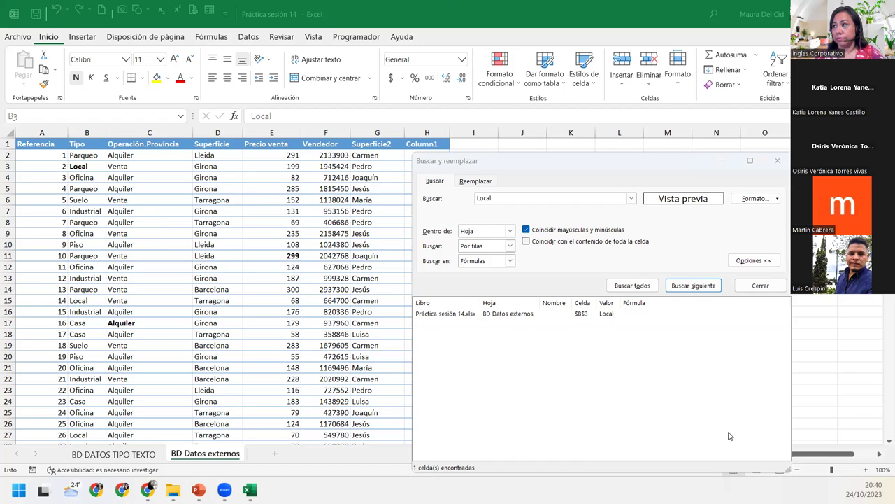
- Change the search text to "Alquiler" with the bold format retained and find all matching cells
drag(555, 171, 554, 149)
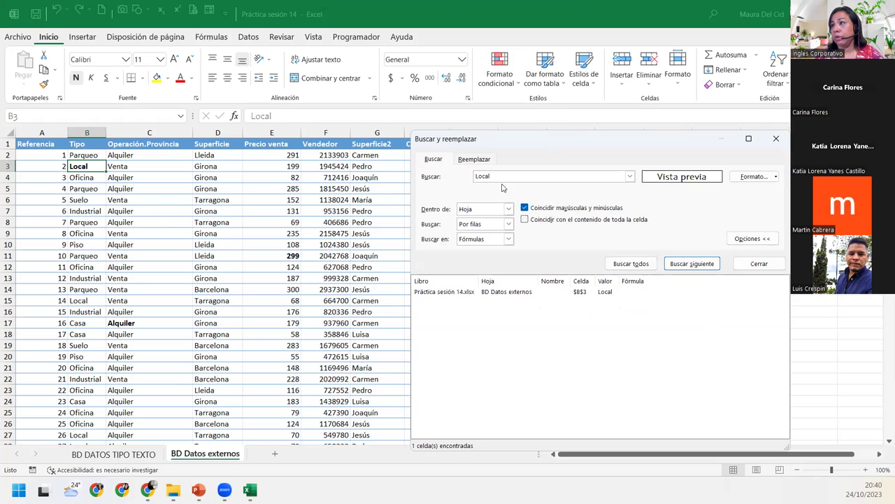
double_click(501, 175)
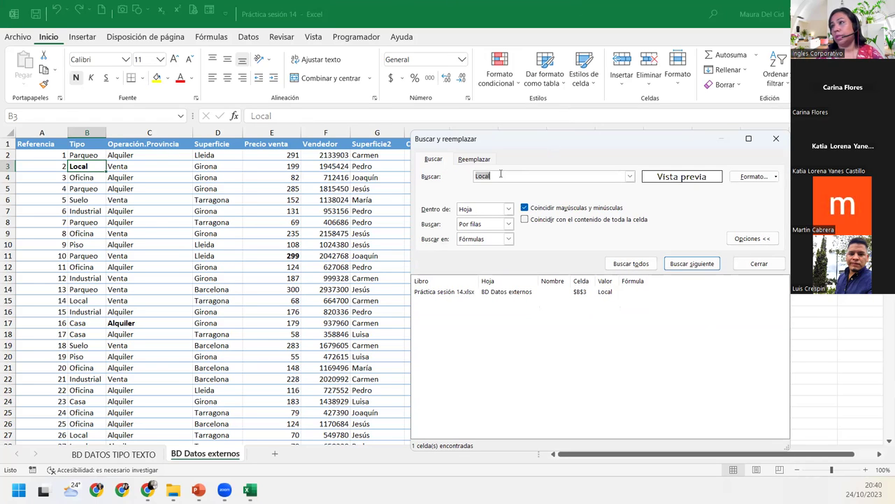
text(Alquil)
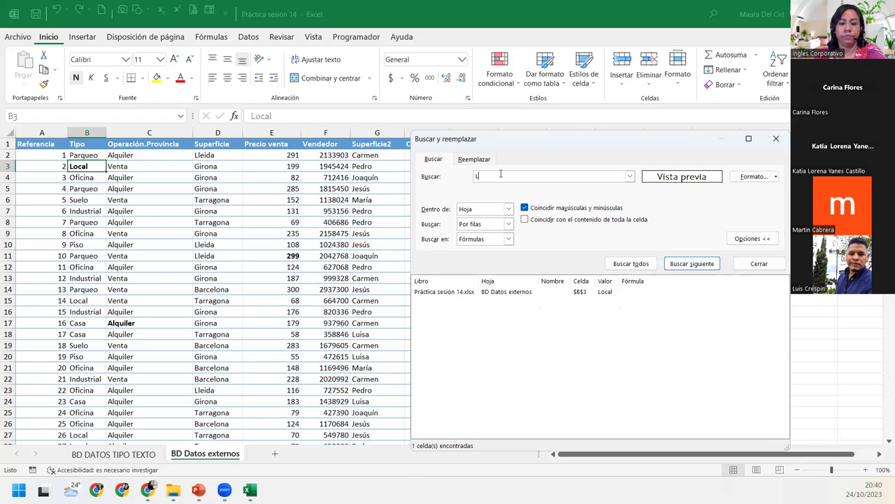
text(er)
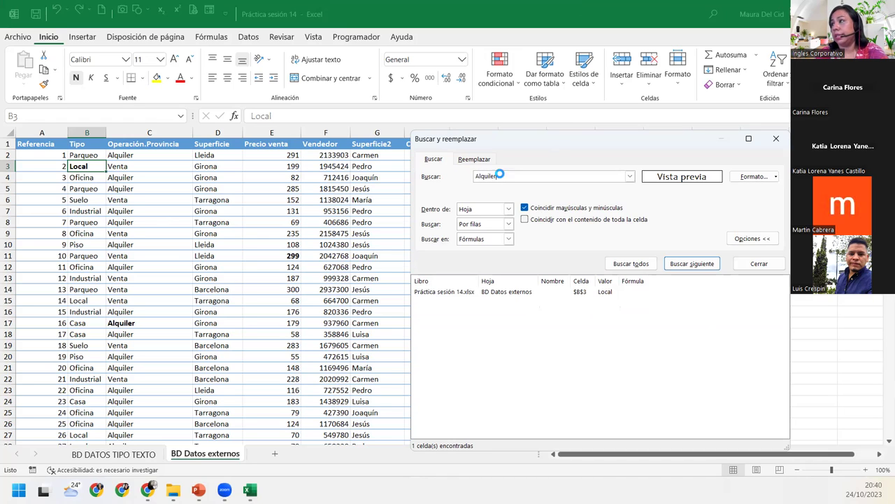
key(Return)
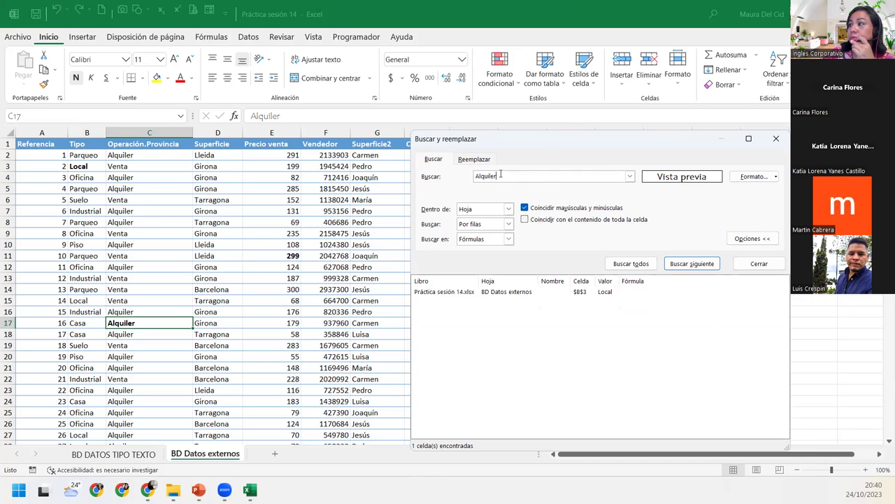
click(631, 263)
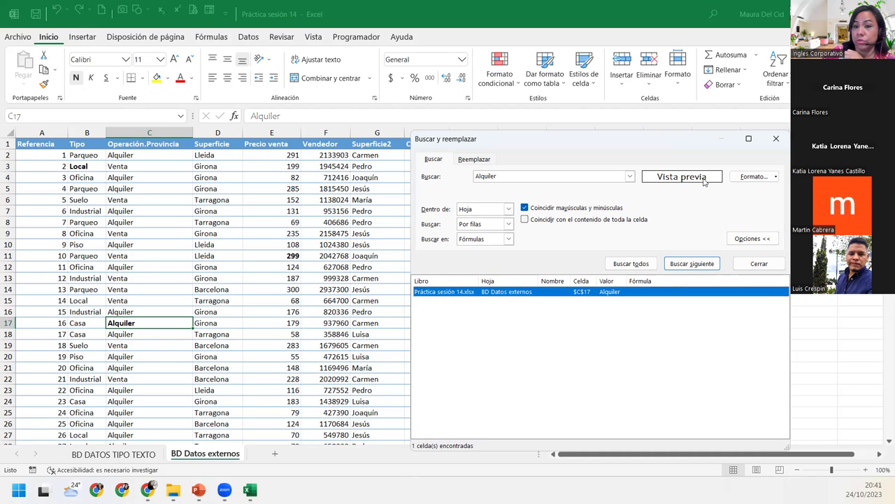
- Set the replacement text to "Alquiler" without a replacement format and replace all bold matches
click(735, 241)
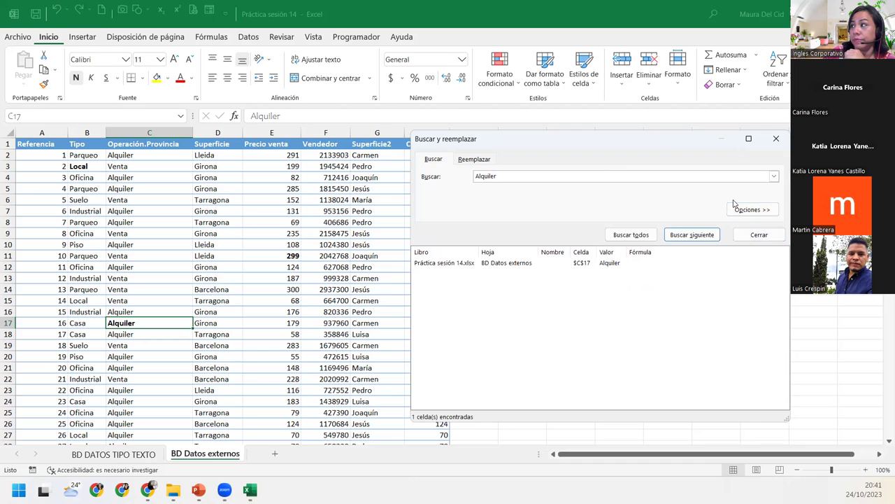
click(748, 209)
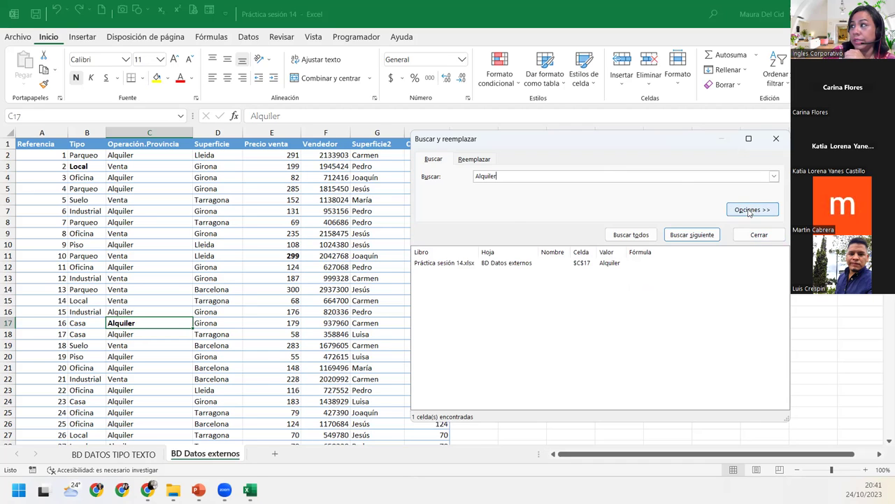
click(473, 160)
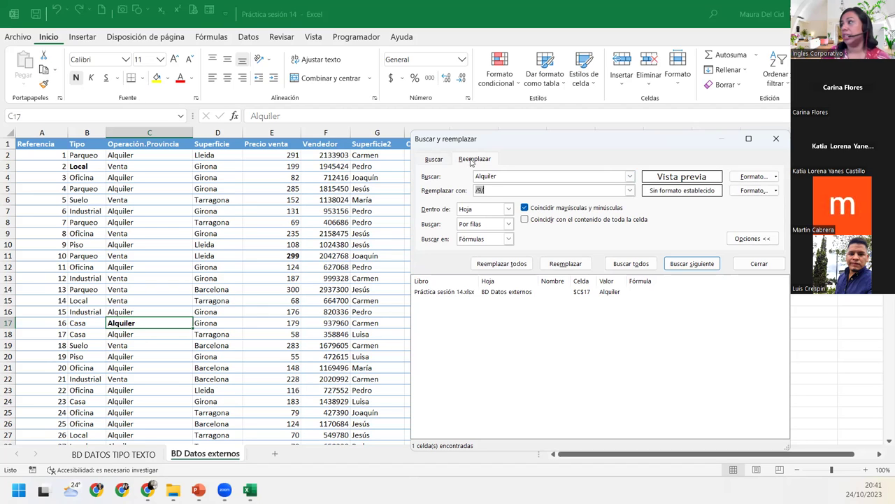
click(525, 191)
double_click(525, 191)
text(Alquiler)
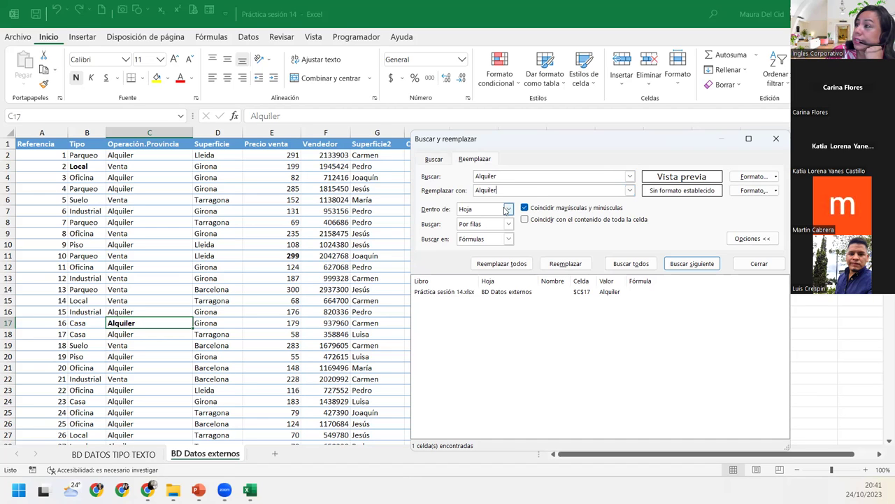
click(483, 266)
click(461, 275)
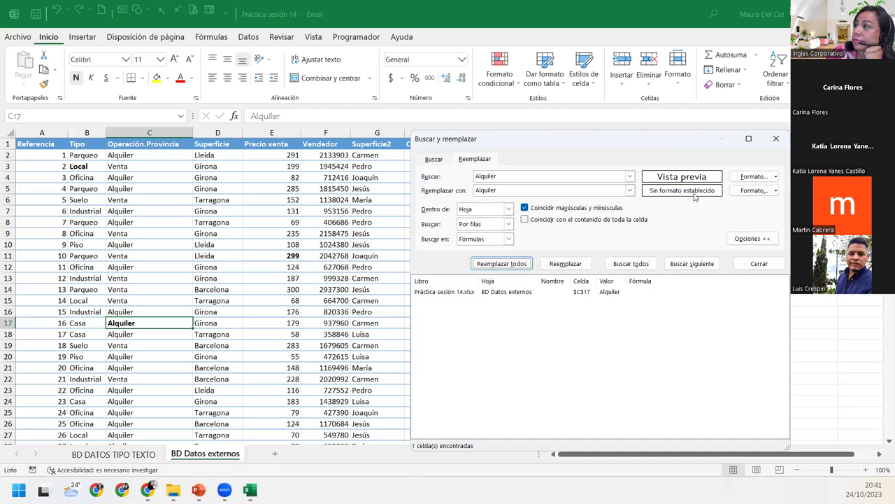
- Set the replacement format to the Normal font style and replace all bold "Alquiler" cells
click(774, 191)
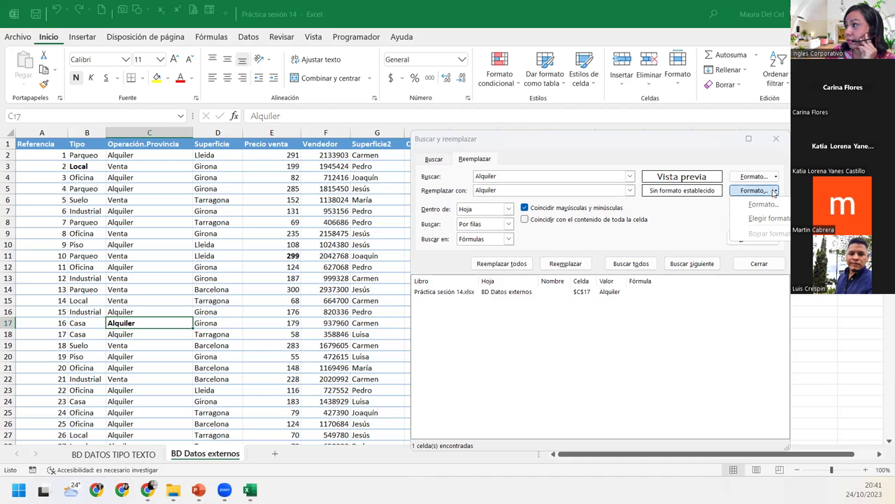
click(778, 203)
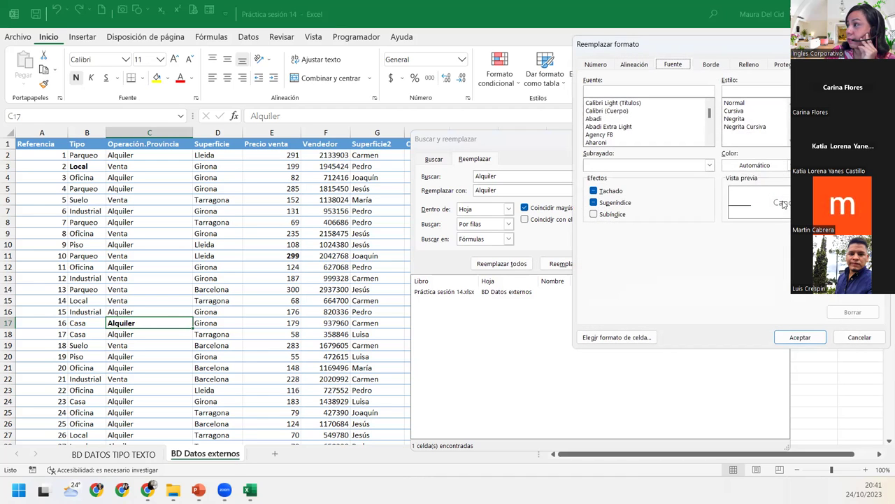
click(736, 103)
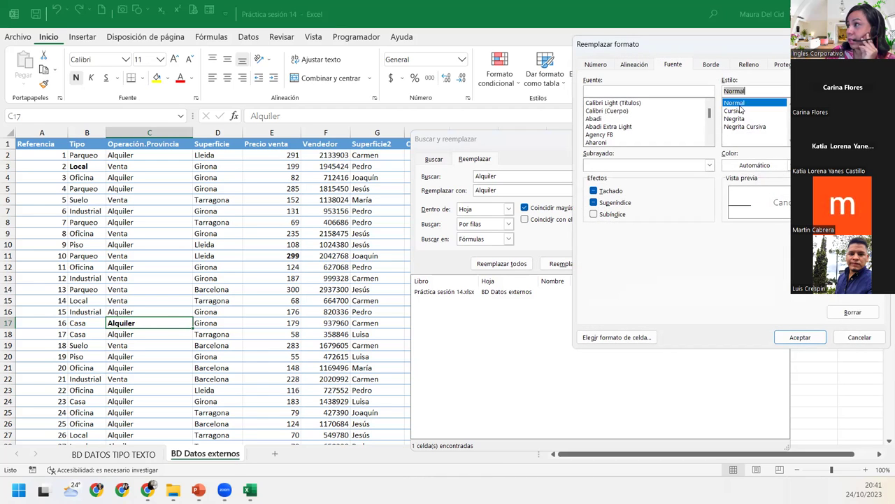
click(809, 340)
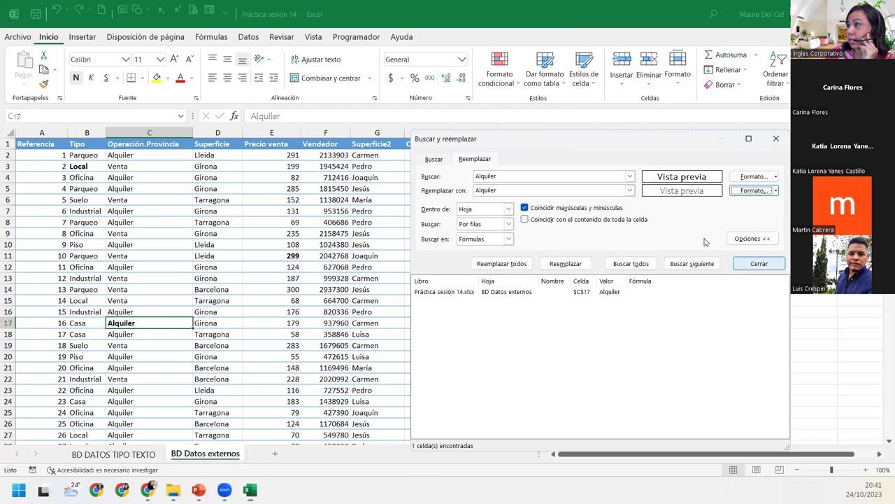
click(502, 264)
click(461, 276)
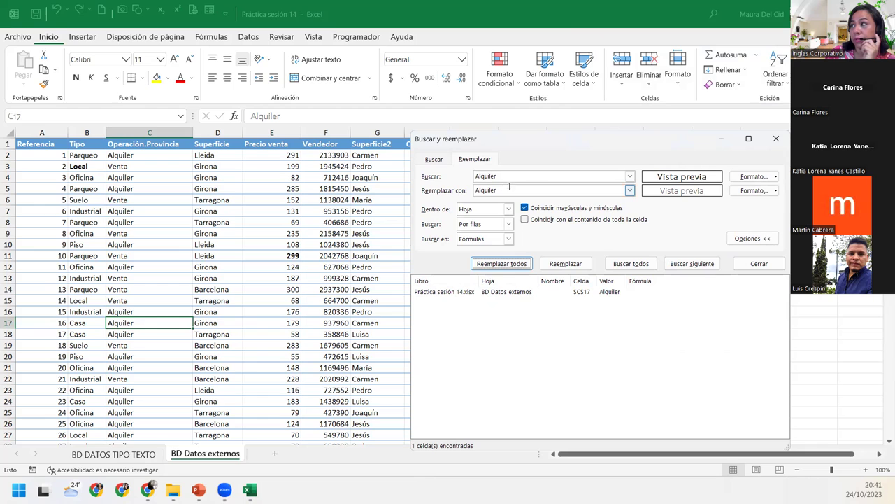
- Reconfirm the Normal font style as the replacement format and run the full "Alquiler" replacement again
click(775, 190)
click(773, 205)
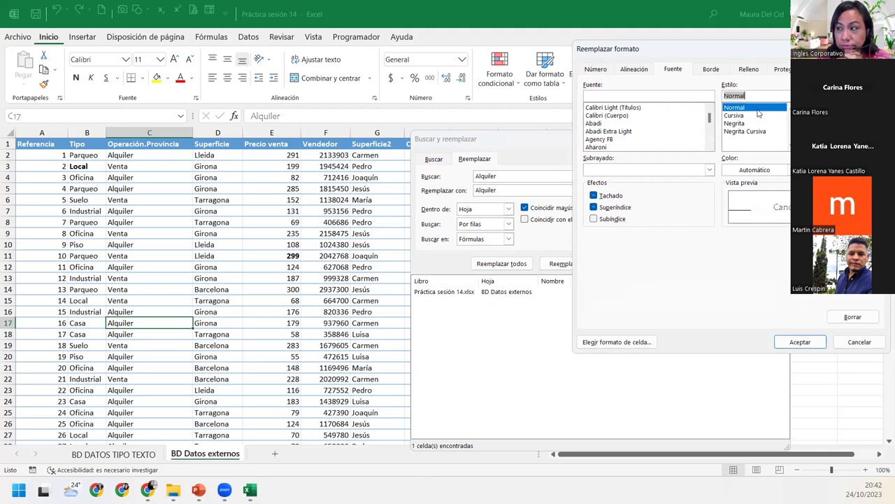
click(802, 342)
click(502, 263)
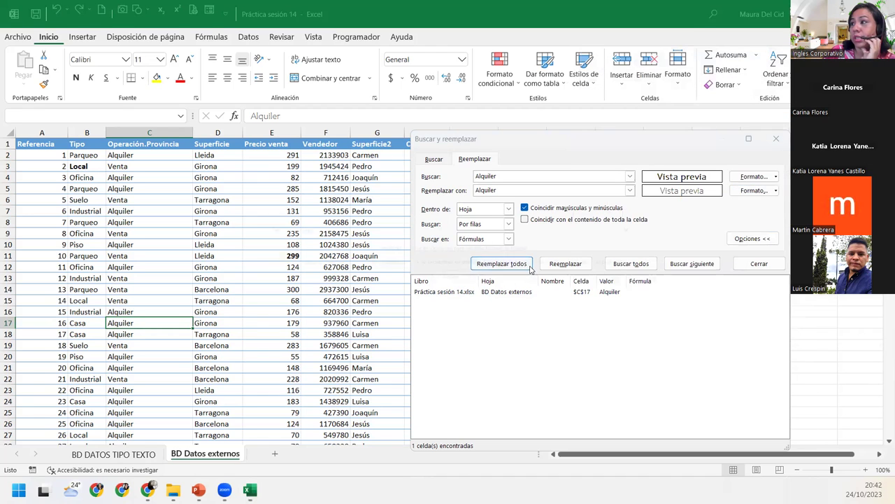
click(451, 279)
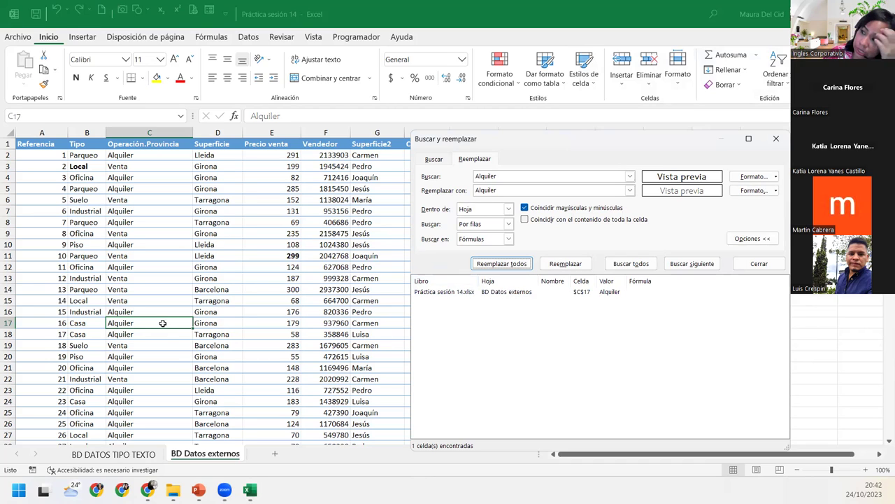
click(480, 292)
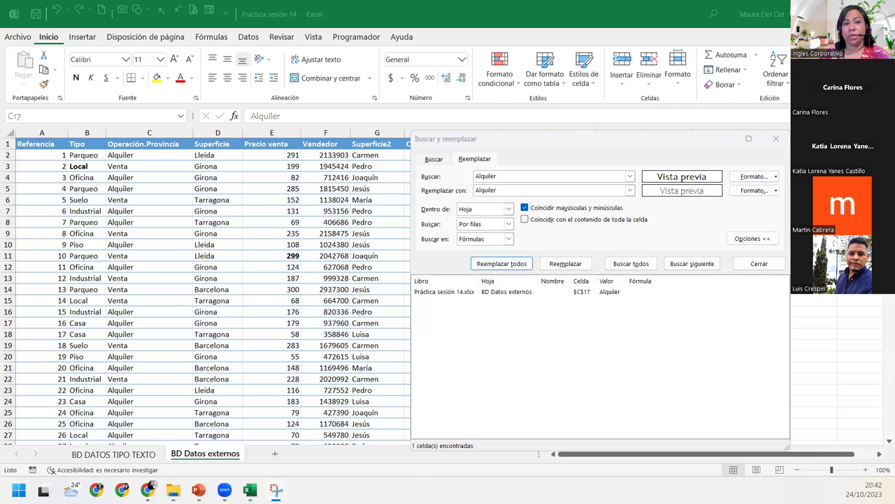
- Switch to Herramienta Recortes and choose the Rectángulo snip shape
click(276, 490)
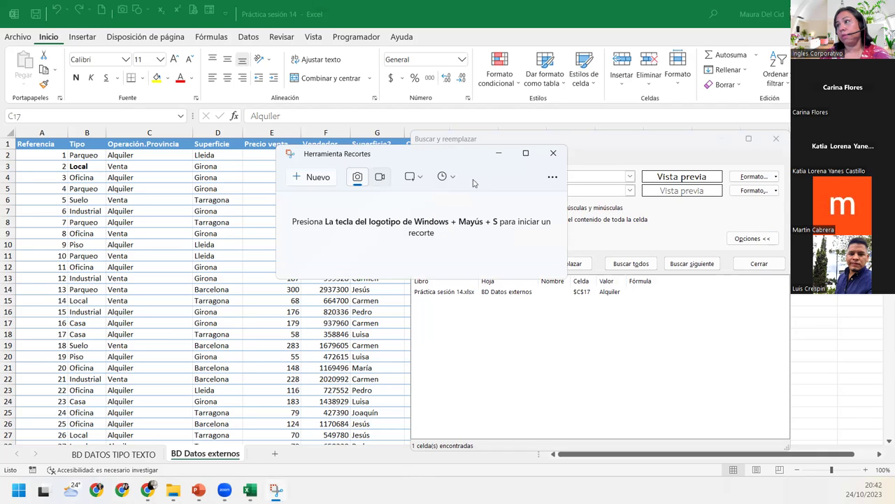
click(421, 181)
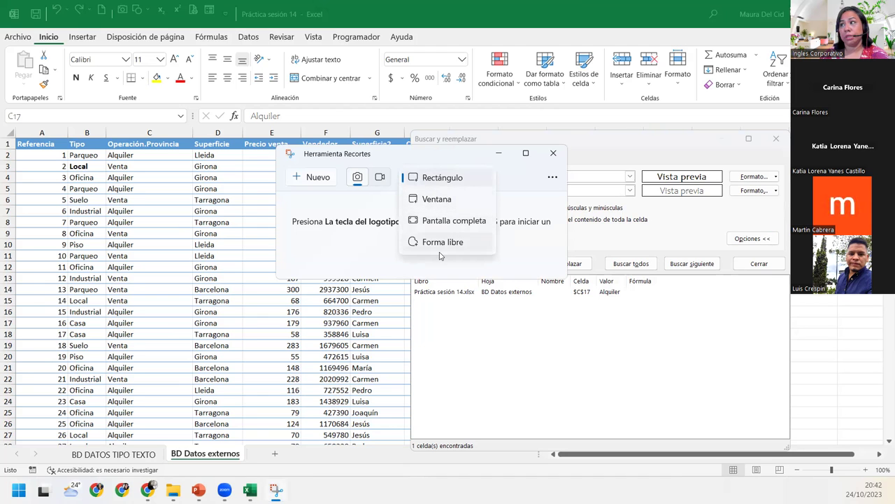
click(451, 179)
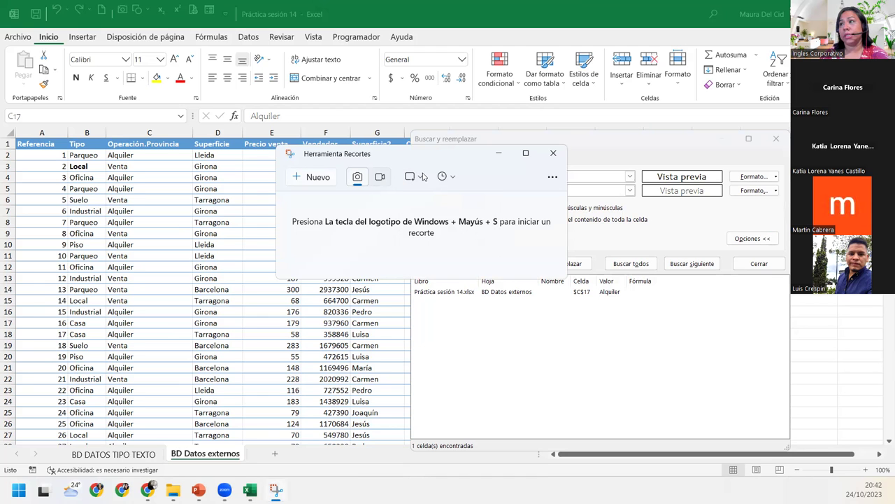
- Capture a rectangular snip of the worksheet together with the Buscar y reemplazar dialog and close Herramienta Recortes
click(318, 179)
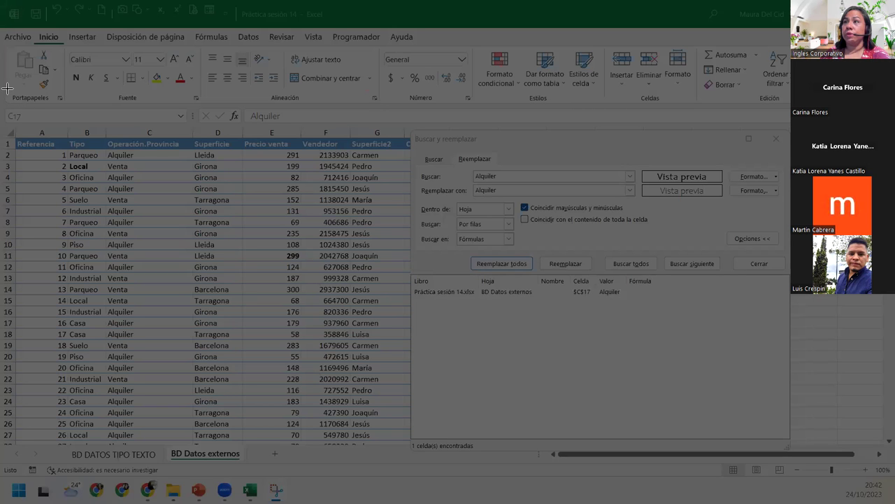
drag(7, 103, 799, 463)
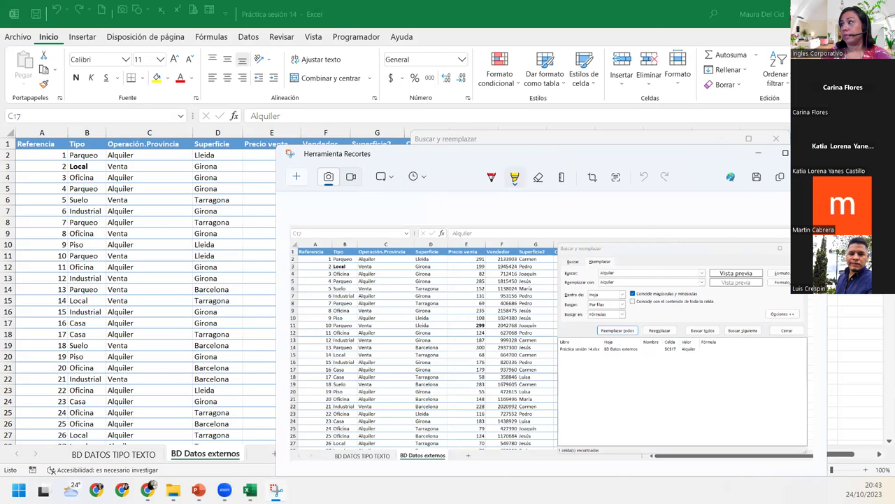
click(811, 152)
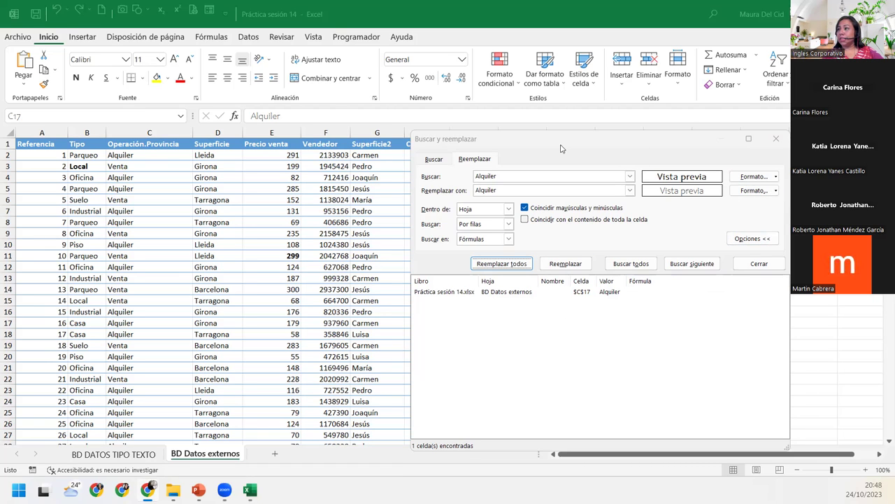
- Turn off upper/lowercase matching and clear both the search format and the replacement format
drag(560, 148, 633, 144)
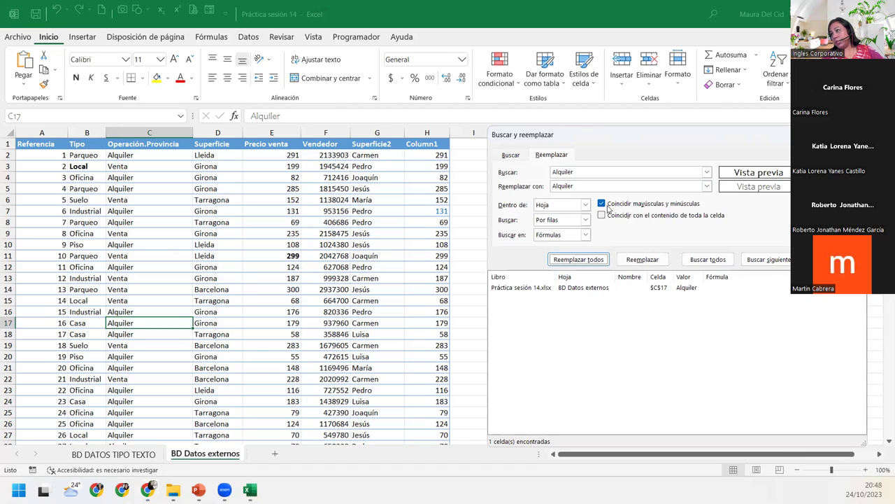
click(602, 203)
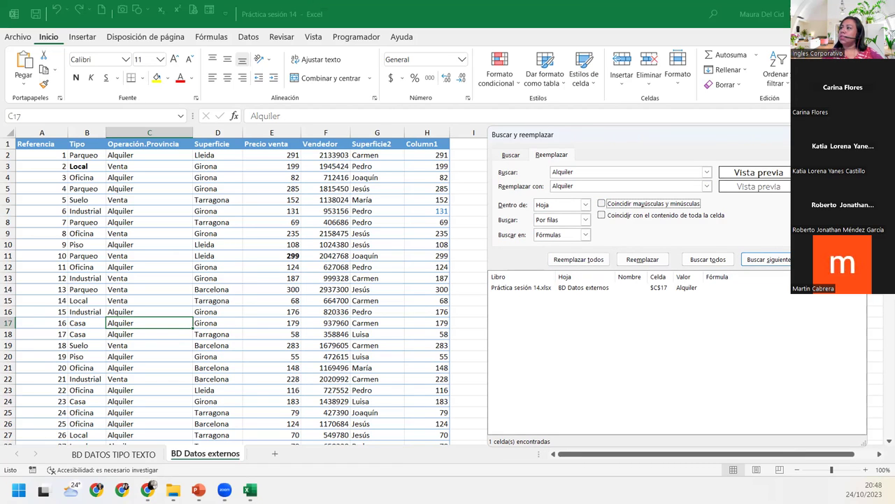
click(825, 187)
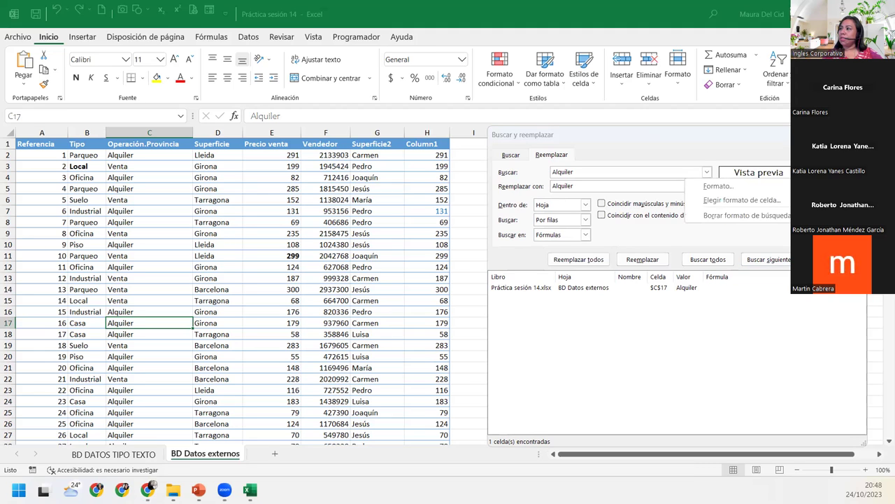
click(760, 216)
click(826, 186)
click(760, 230)
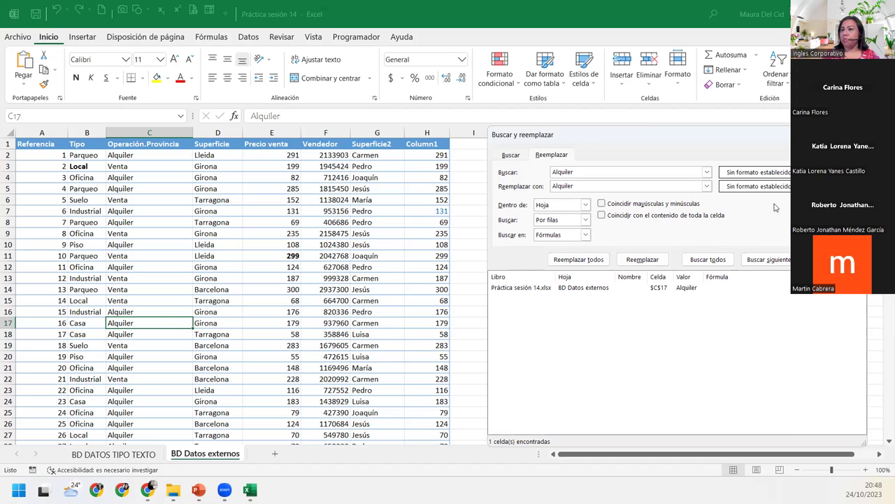
- Set the search text to the accented first name found in cell G6 and empty the replacement text
double_click(596, 171)
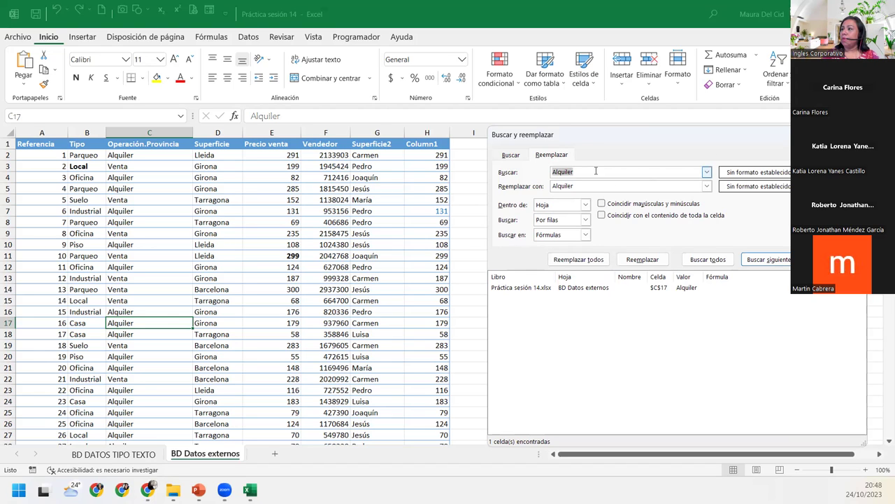
text(Mario)
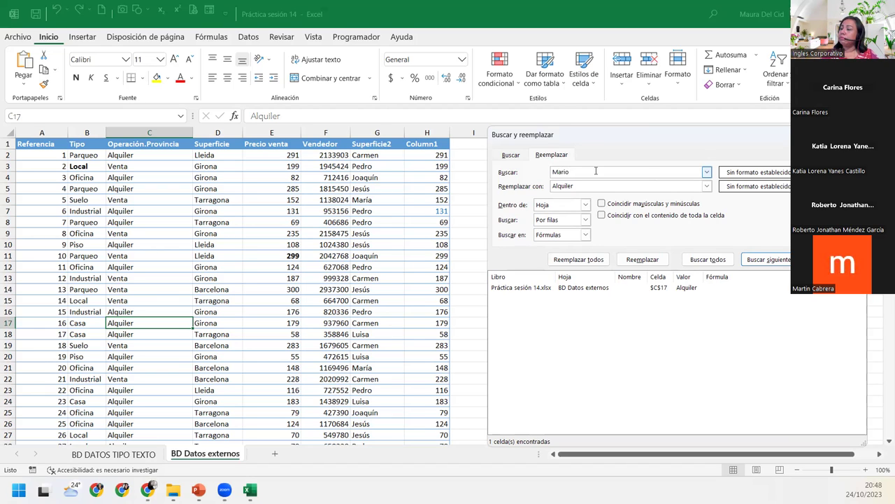
key(BackSpace)
text(a)
click(596, 186)
key(BackSpace)
key(BackSpace)
key(BackSpace)
key(BackSpace)
key(BackSpace)
key(BackSpace)
key(BackSpace)
key(BackSpace)
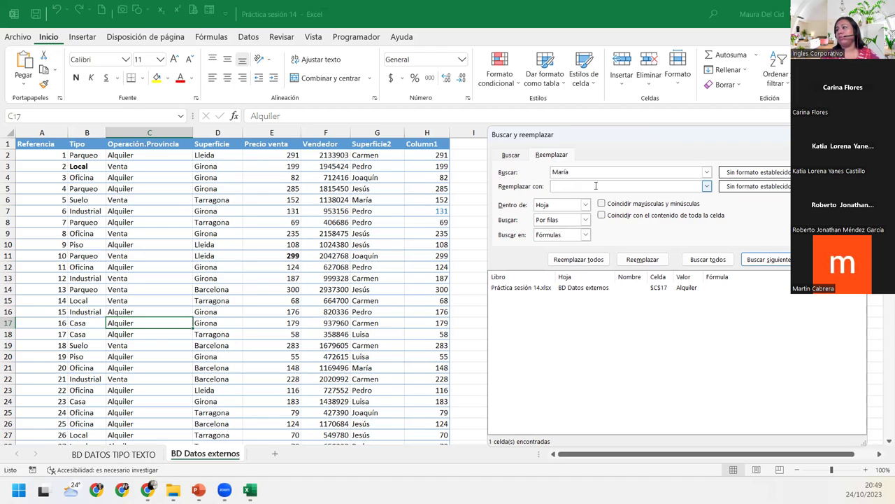
- List all cells on the sheet containing the searched name and look through the matches
click(727, 260)
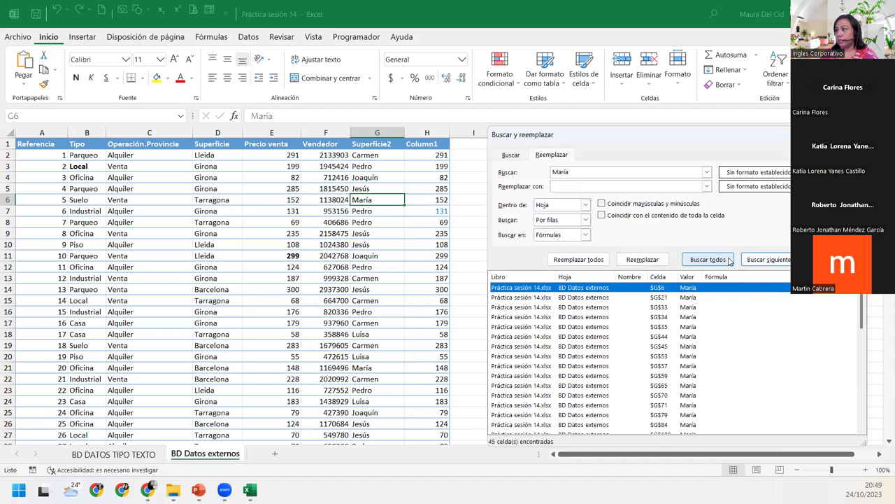
scroll(695, 376, down, 10)
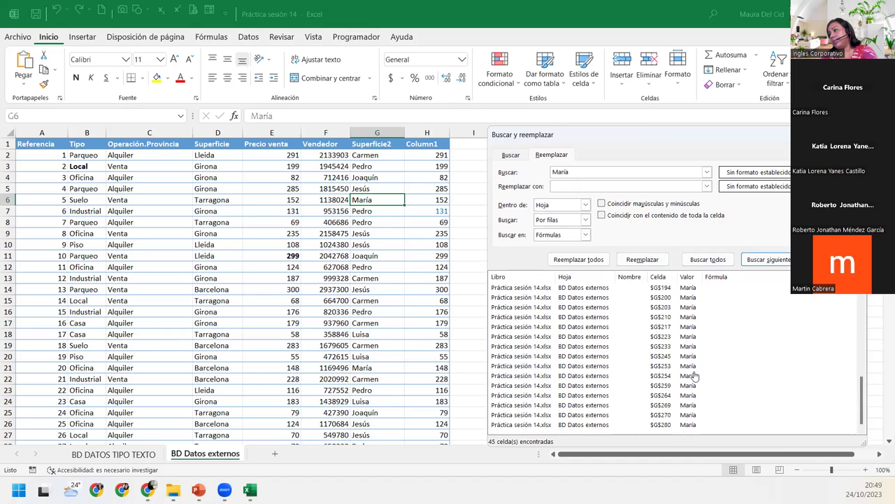
scroll(695, 376, up, 10)
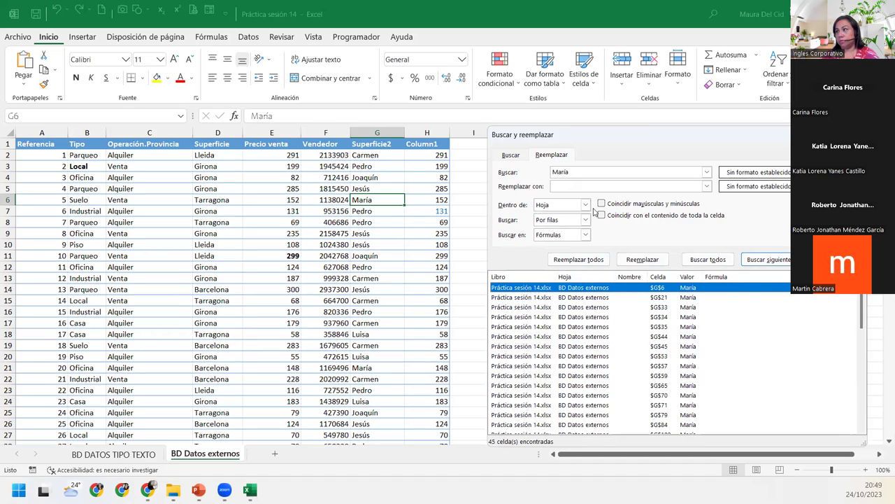
- Replace all matches of the searched name with its masculine form in the standard blue font color
click(590, 186)
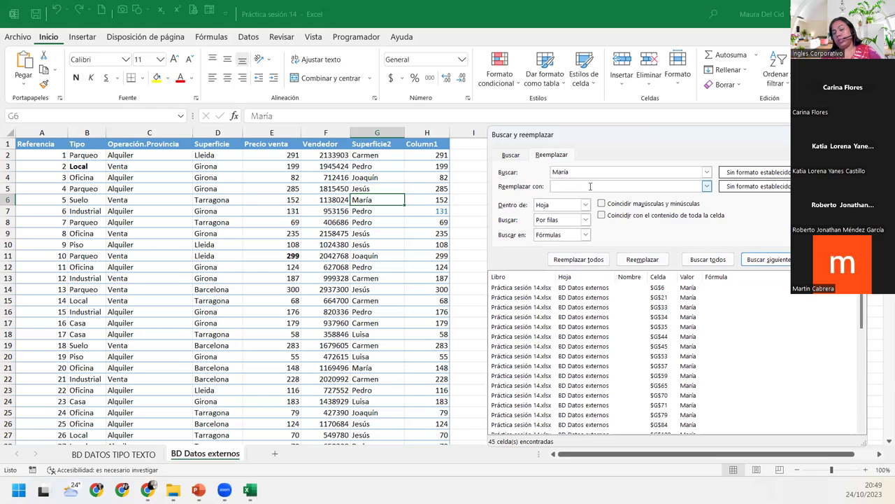
text(Mario)
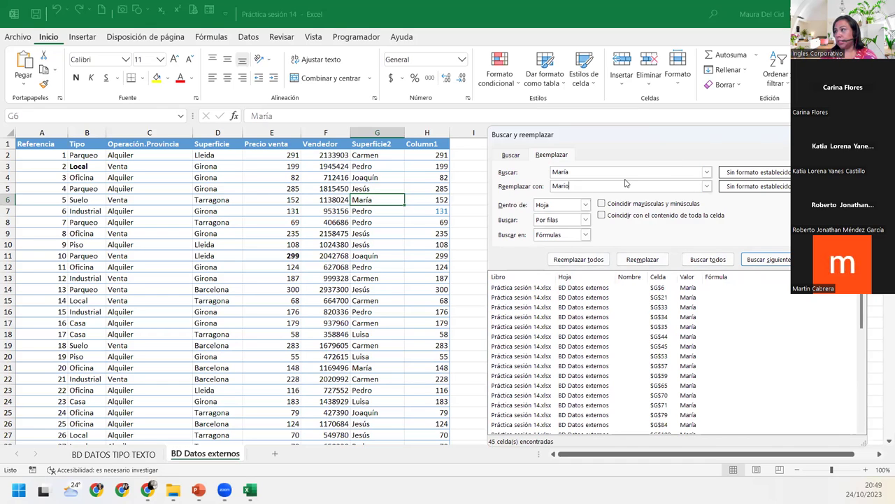
click(805, 186)
click(763, 196)
click(789, 159)
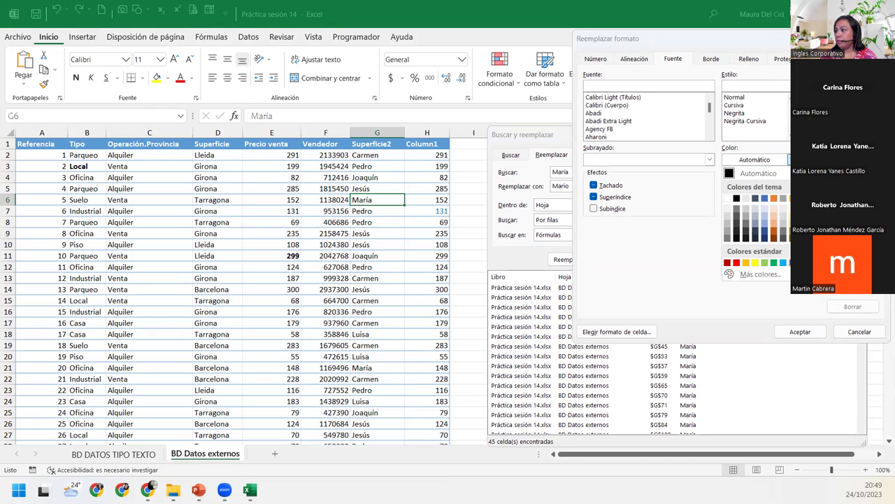
click(791, 262)
click(801, 332)
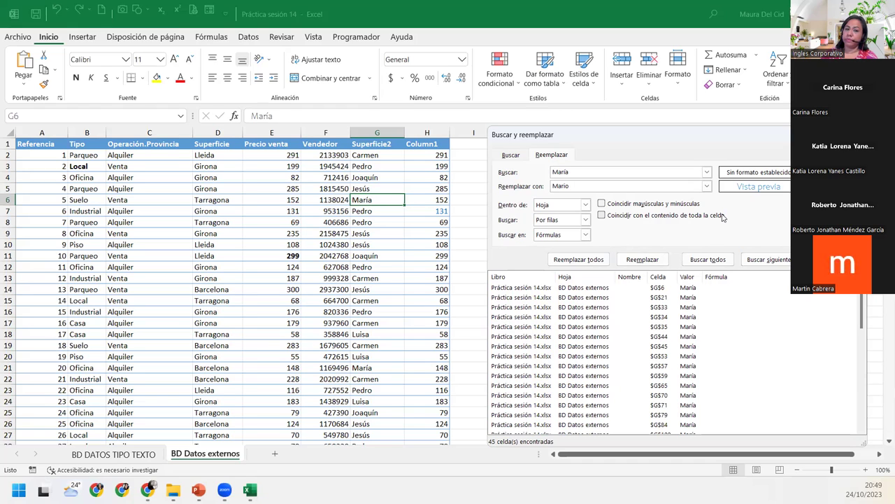
click(594, 264)
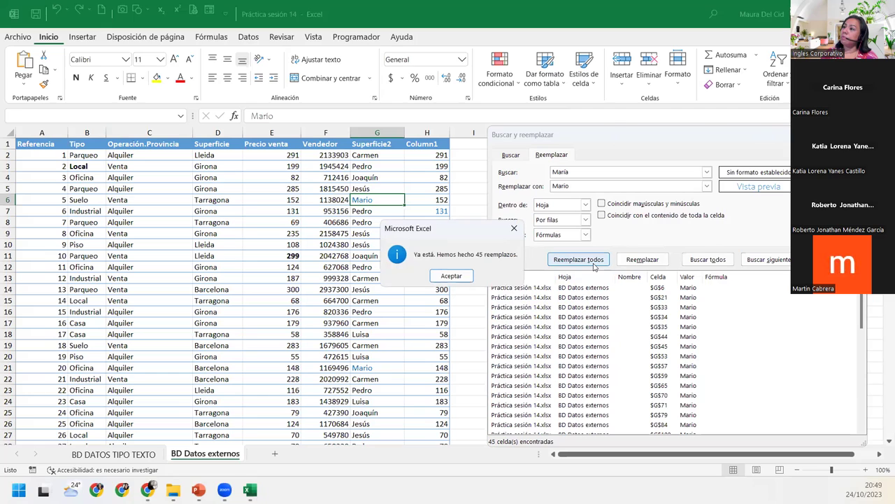
click(460, 278)
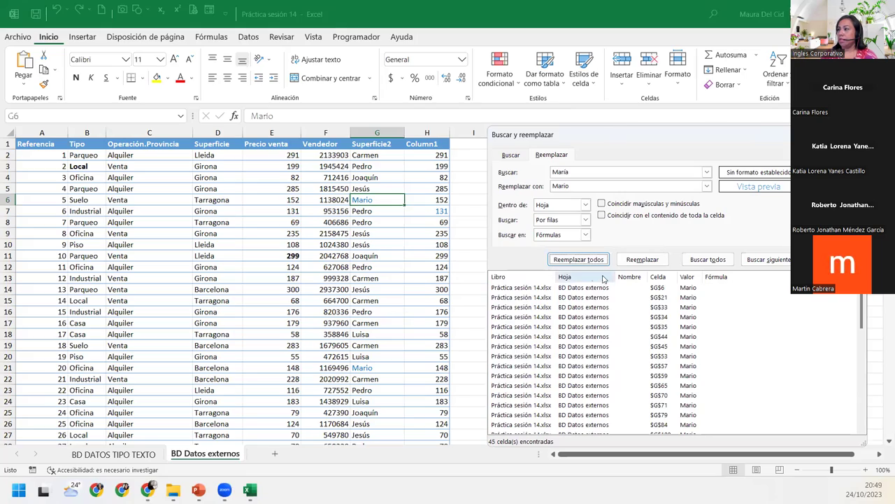
- Examine the replaced cells in column G by visiting entries of the results list through the last one, G280
click(566, 366)
click(549, 405)
scroll(549, 413, down, 2)
scroll(550, 413, down, 5)
click(548, 408)
click(549, 409)
scroll(549, 413, down, 3)
click(548, 406)
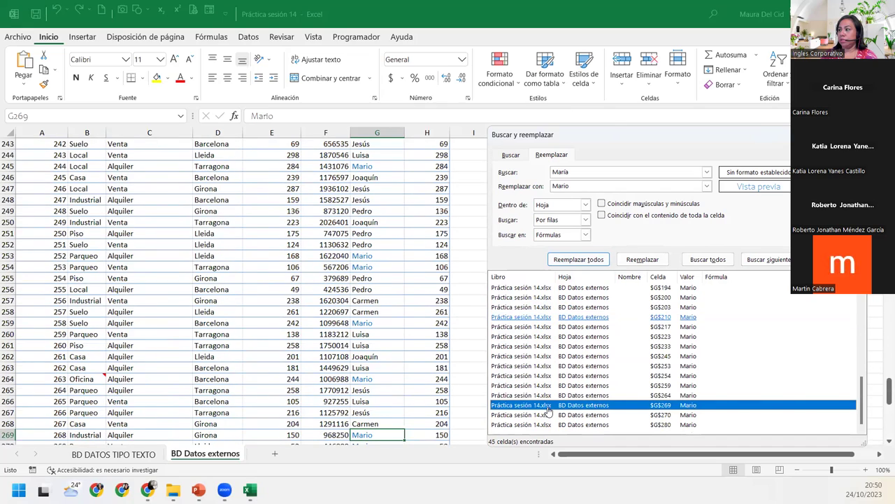
click(547, 416)
click(544, 435)
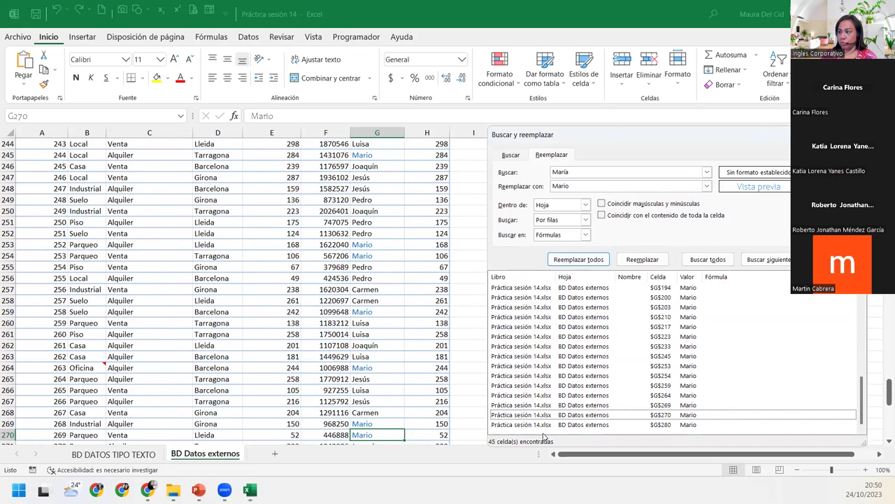
click(545, 425)
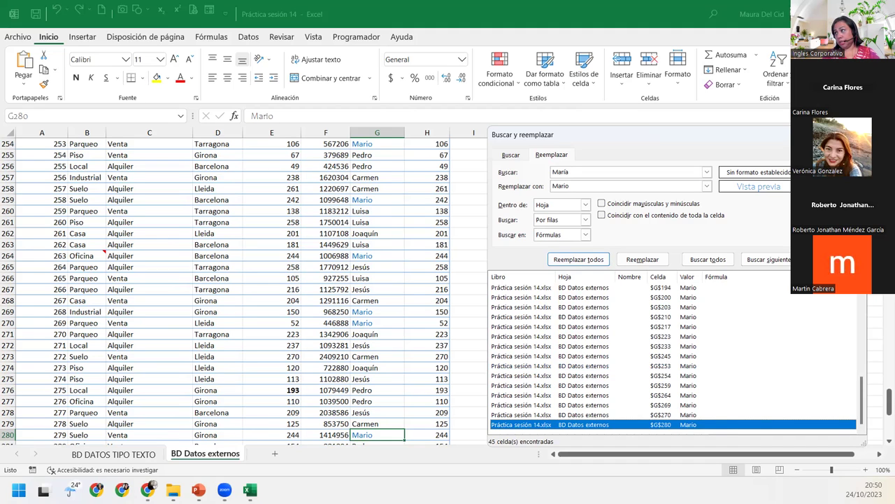
- Examine the font color choices available for the replacement format
click(825, 186)
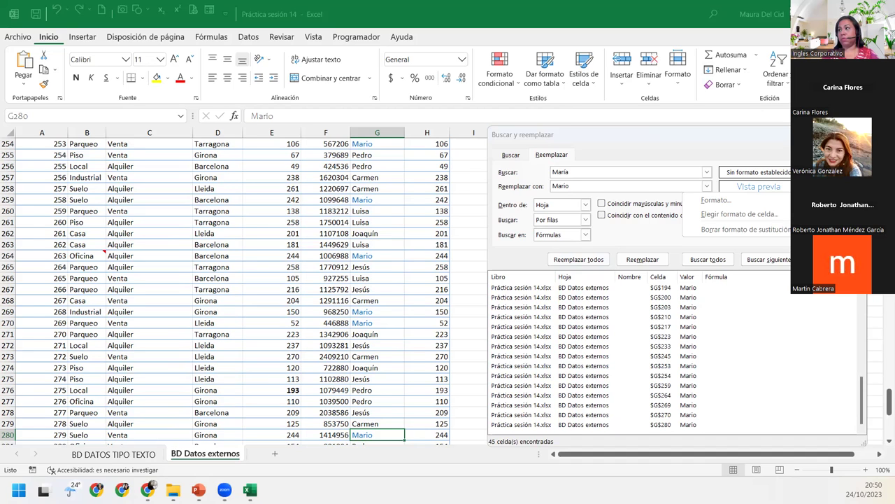
click(740, 200)
click(779, 167)
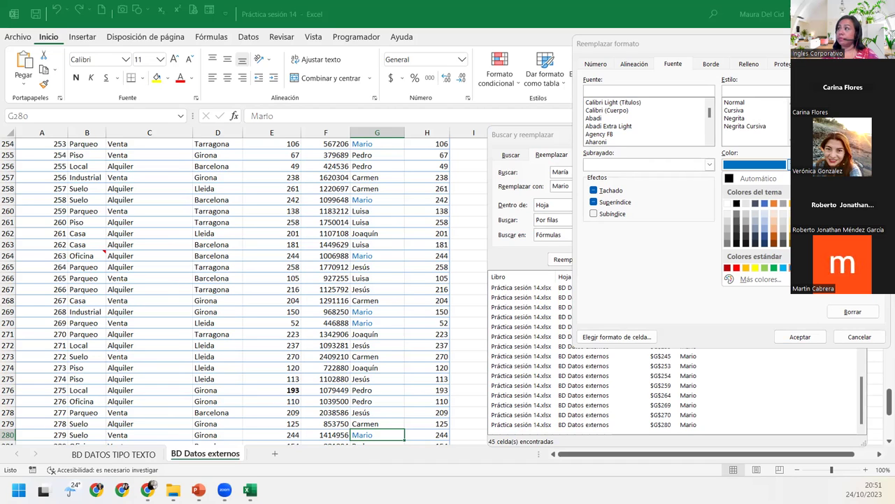
key(Escape)
key(Return)
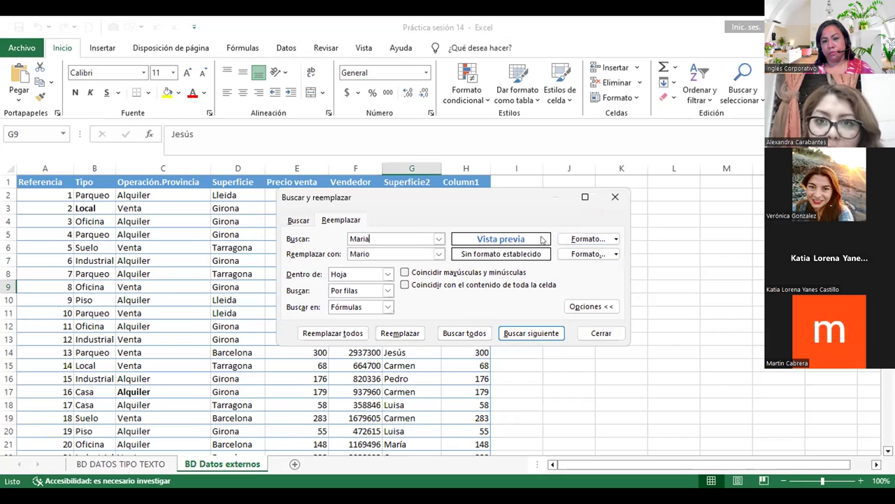
- Check the font settings of the search format and clear the search format
click(585, 239)
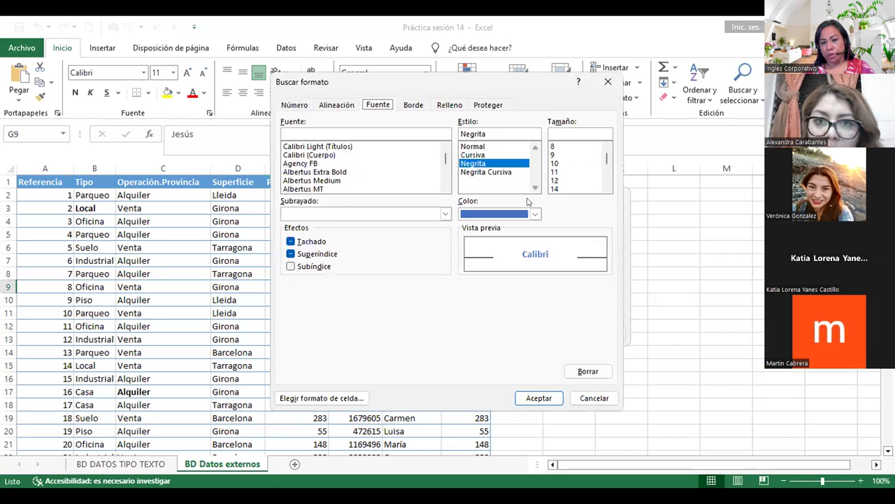
click(608, 84)
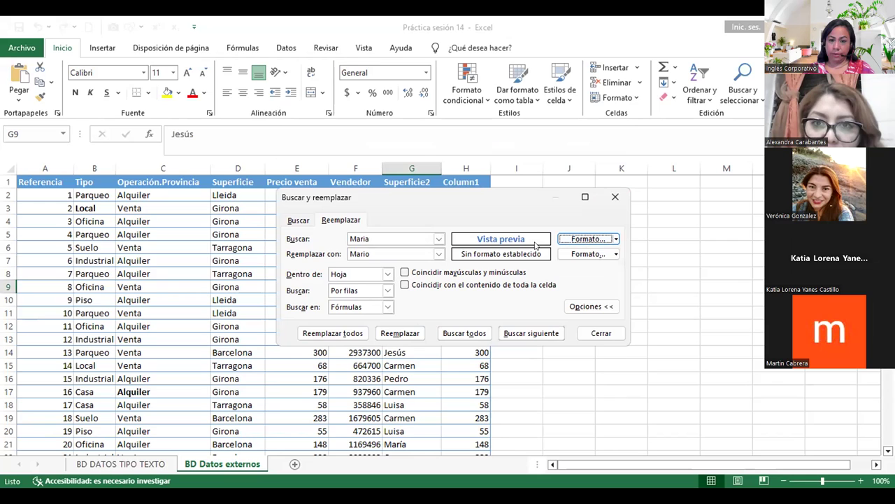
click(614, 240)
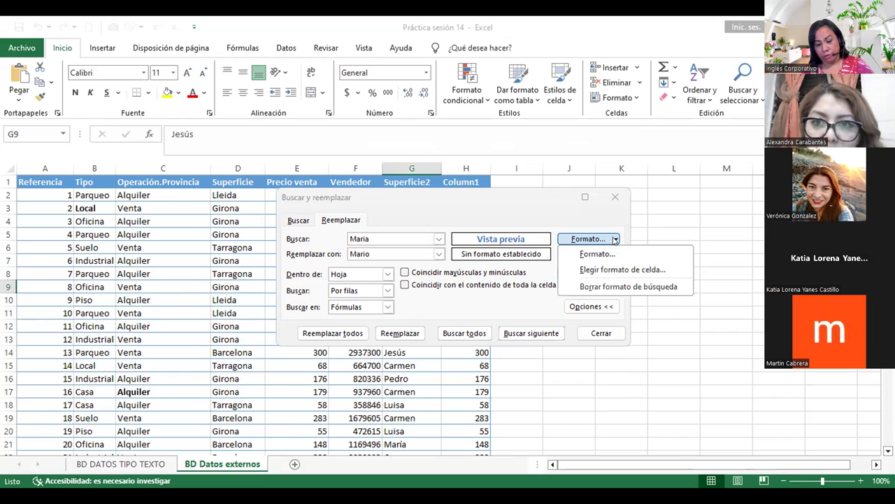
click(613, 286)
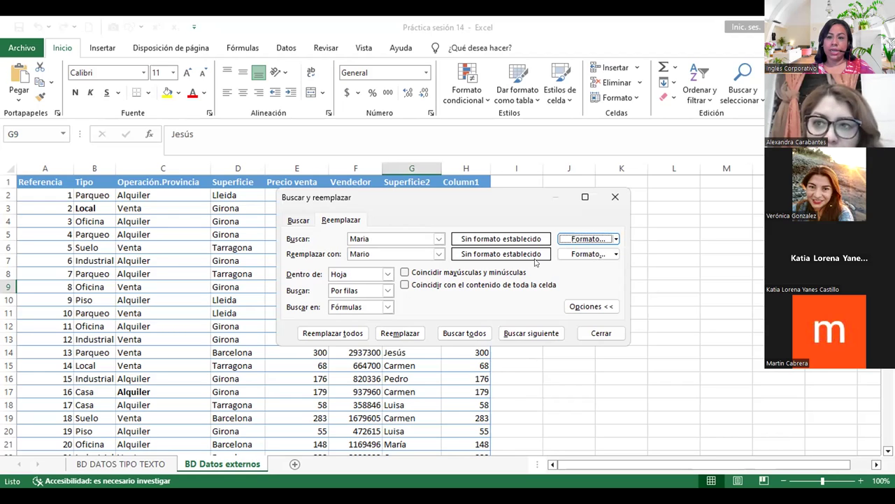
- Add the missing accent to the name in the search text and find its next occurrence
click(365, 238)
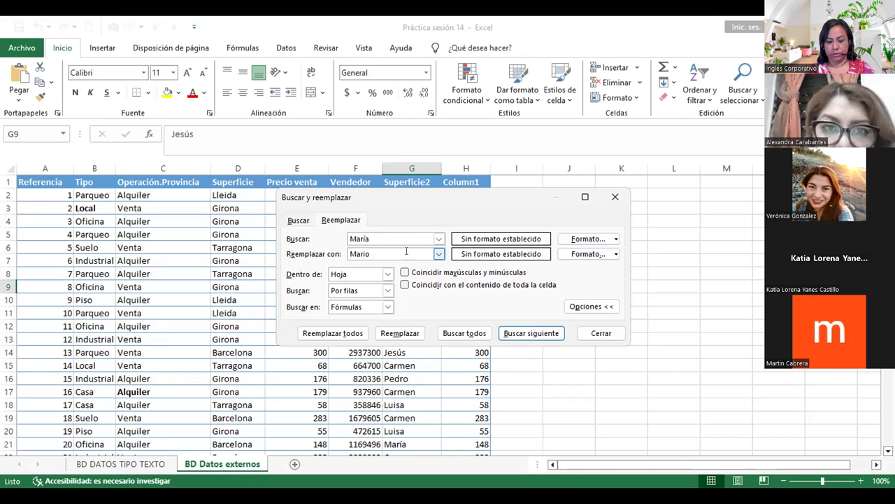
click(510, 334)
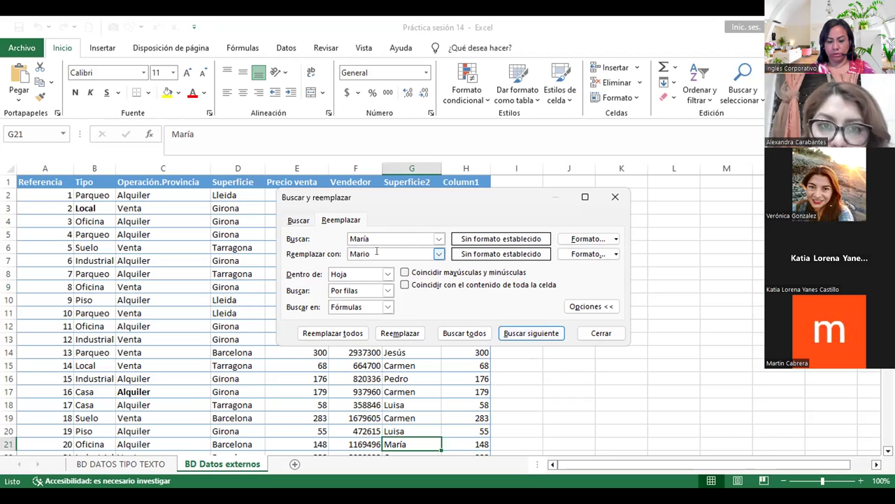
- Set the replacement format to the blue theme font color
click(615, 254)
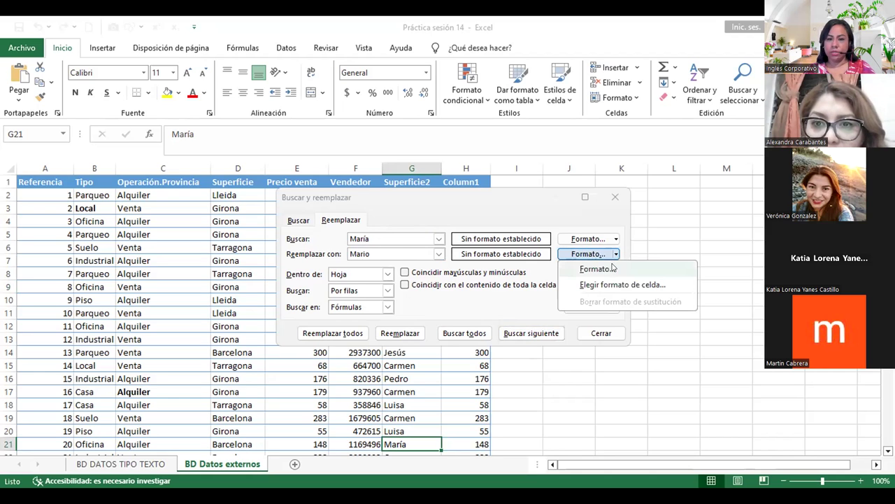
click(596, 269)
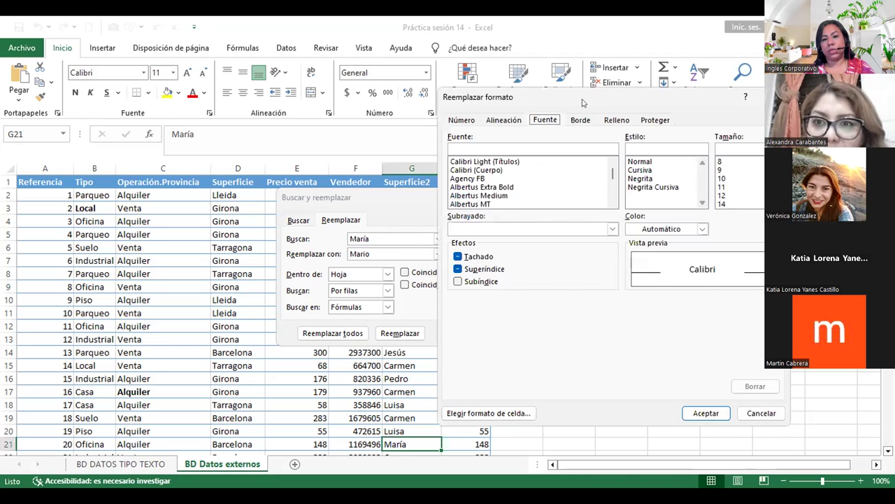
click(557, 228)
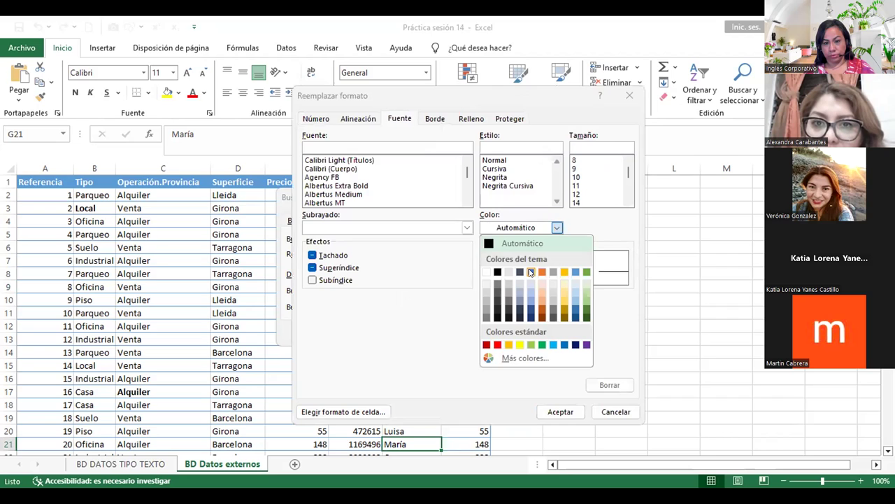
click(531, 272)
click(561, 412)
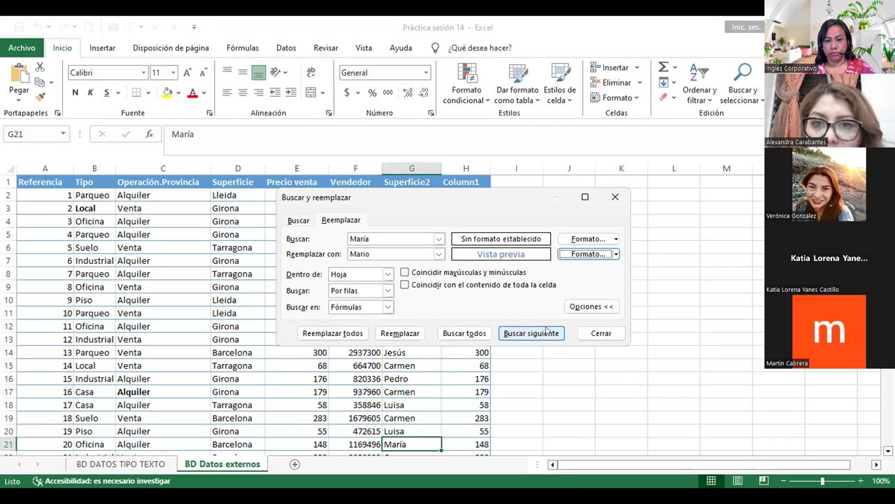
- Find further occurrences of the seller's name, replace them all with the new blue-formatted name, and move the Find and Replace dialog aside
click(546, 329)
click(546, 329)
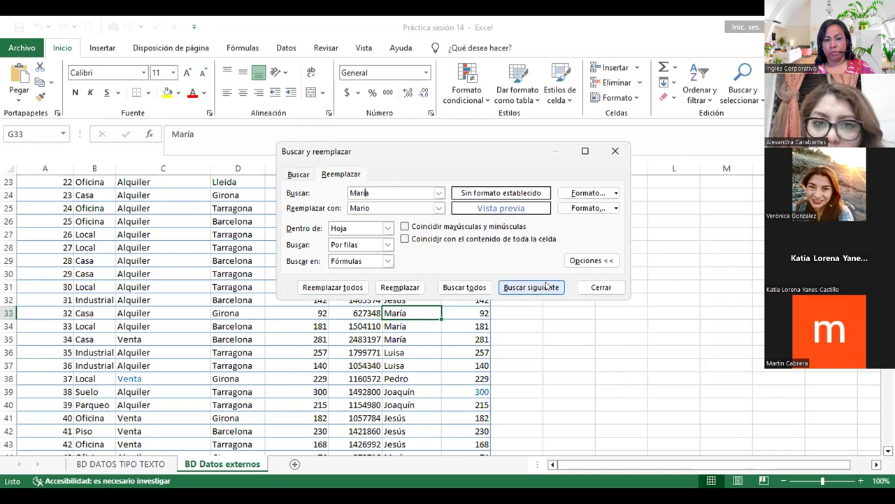
click(466, 286)
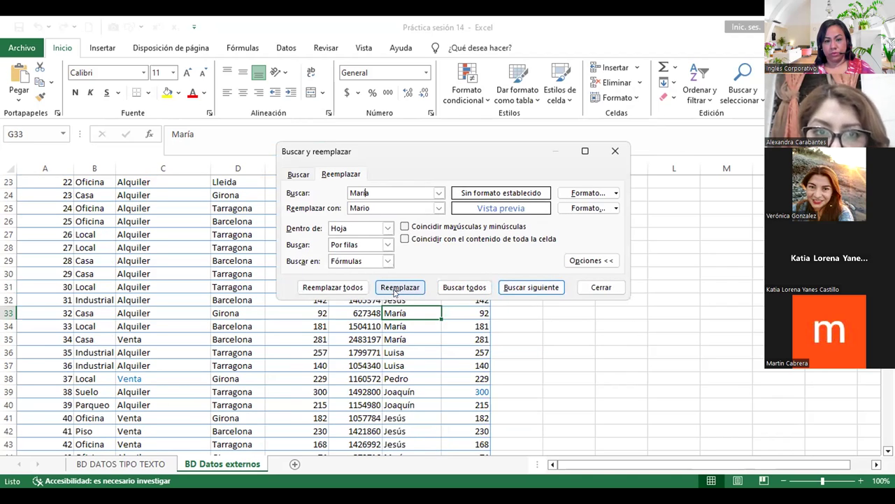
click(352, 285)
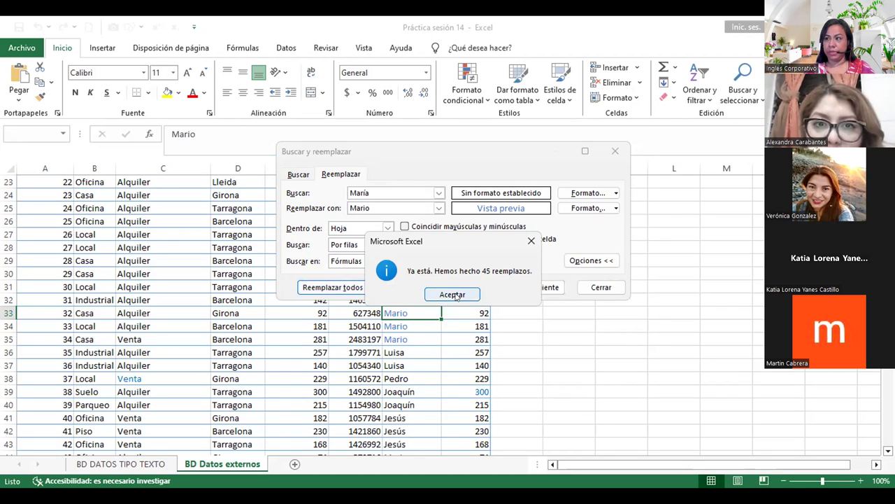
click(453, 295)
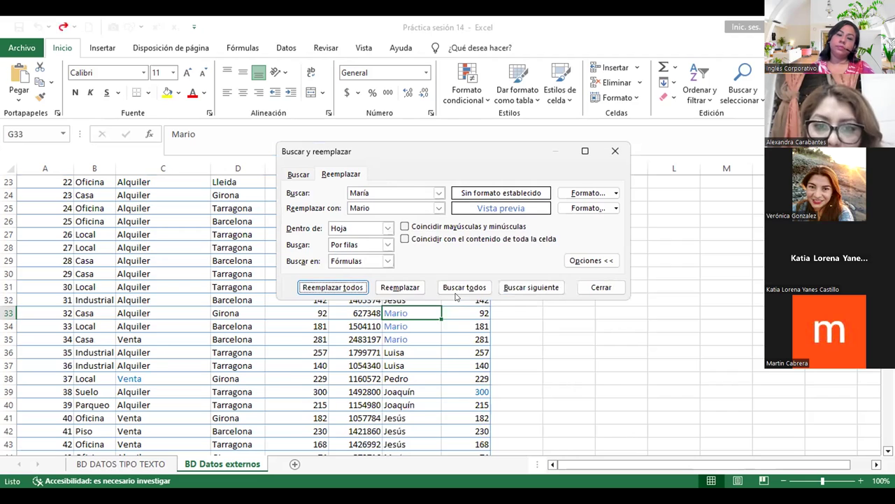
click(478, 387)
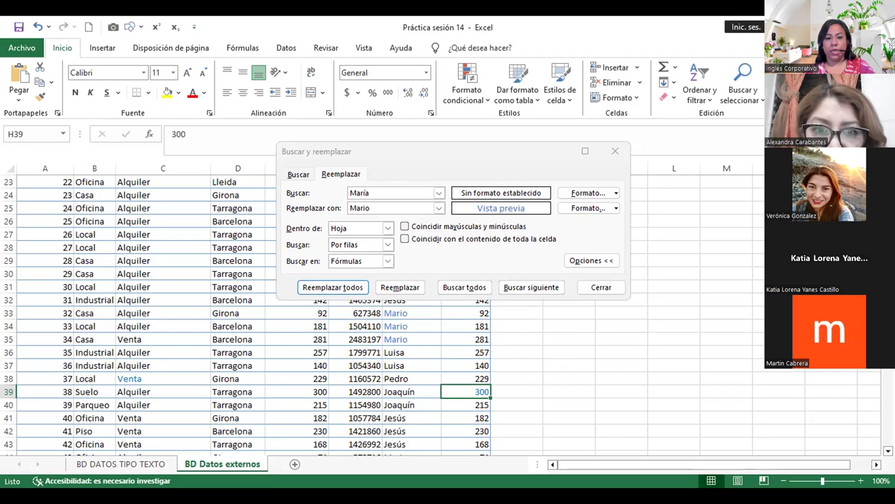
drag(500, 154, 638, 137)
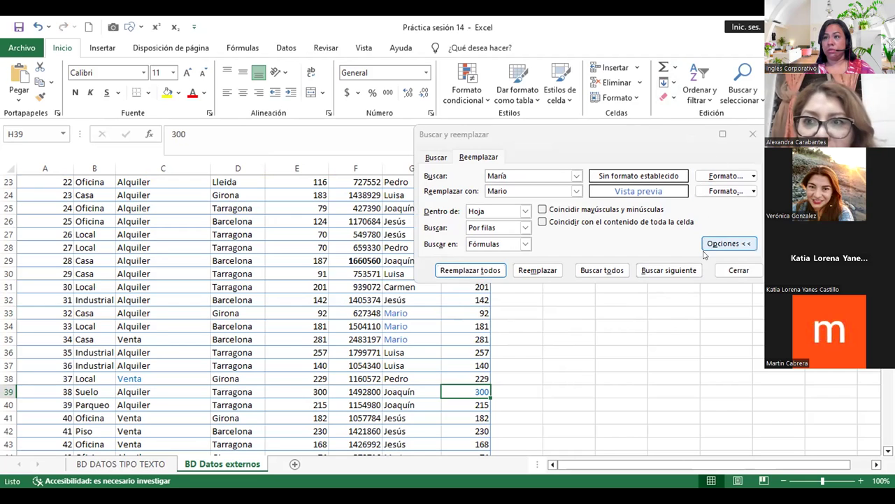
- Check several replaced cells near the end of the results list, including G259, G264, G200 and G194
click(528, 145)
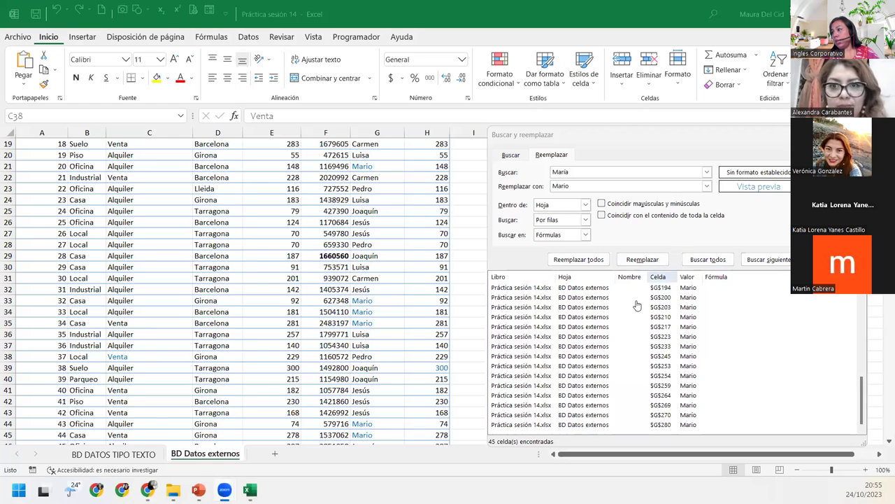
click(574, 386)
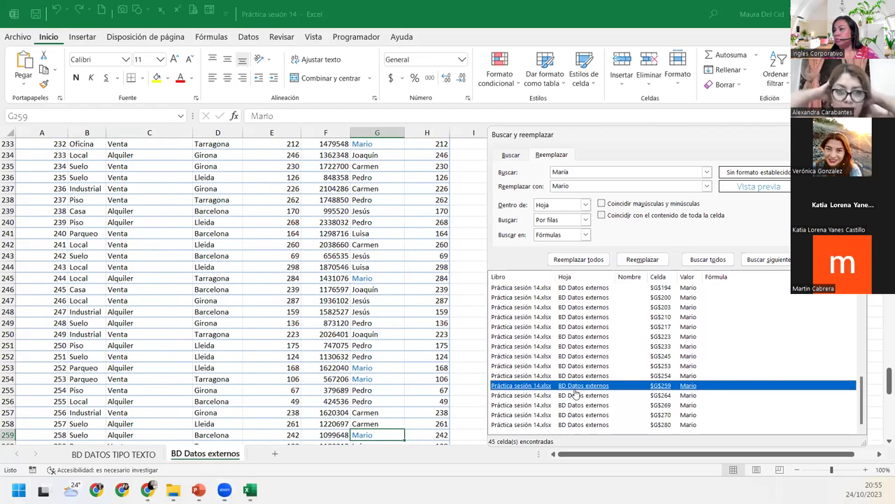
click(574, 396)
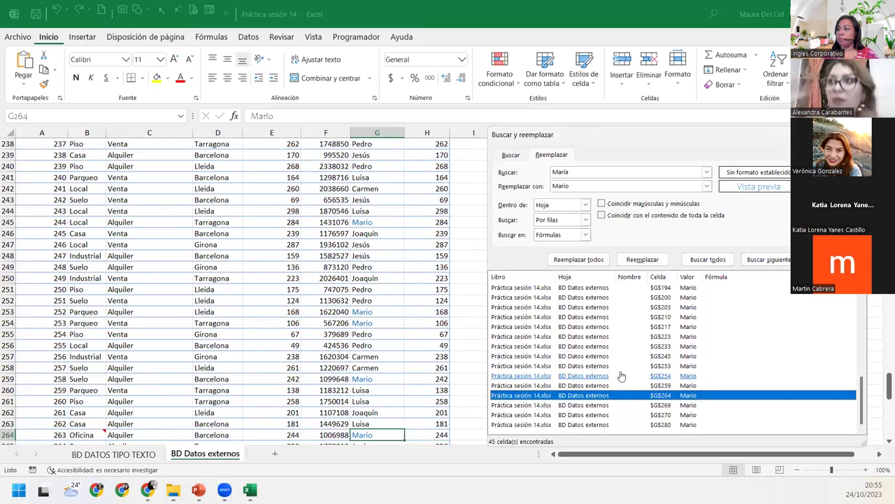
click(654, 337)
click(689, 297)
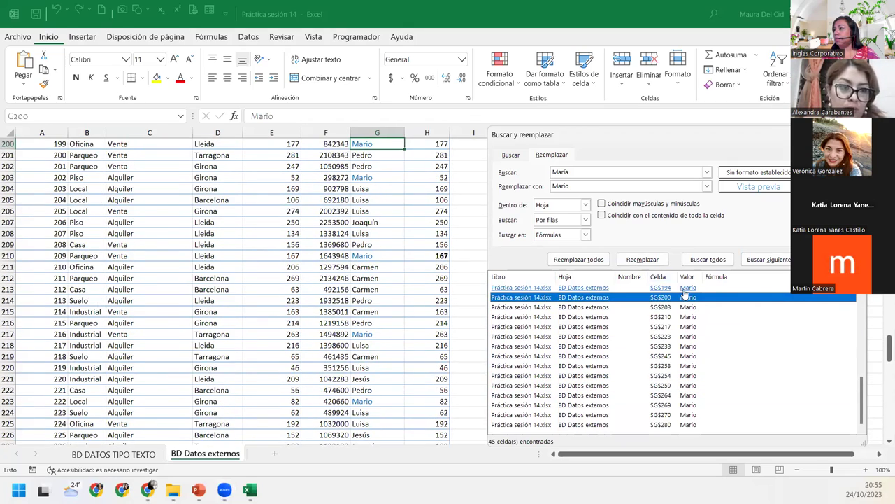
click(675, 288)
- Check replaced cells G65, G71, G45 and G21 near the start of the results list, and select the blue cell C38
drag(862, 399, 862, 319)
click(591, 385)
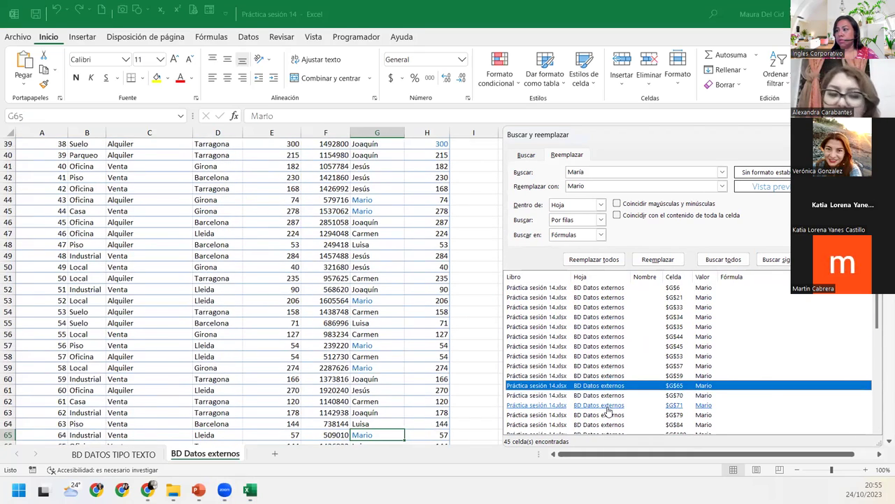
click(598, 405)
click(604, 348)
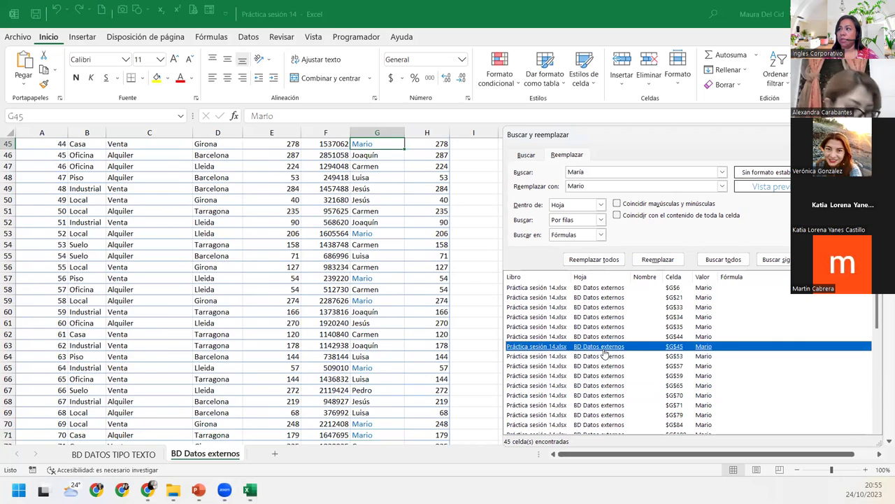
click(604, 297)
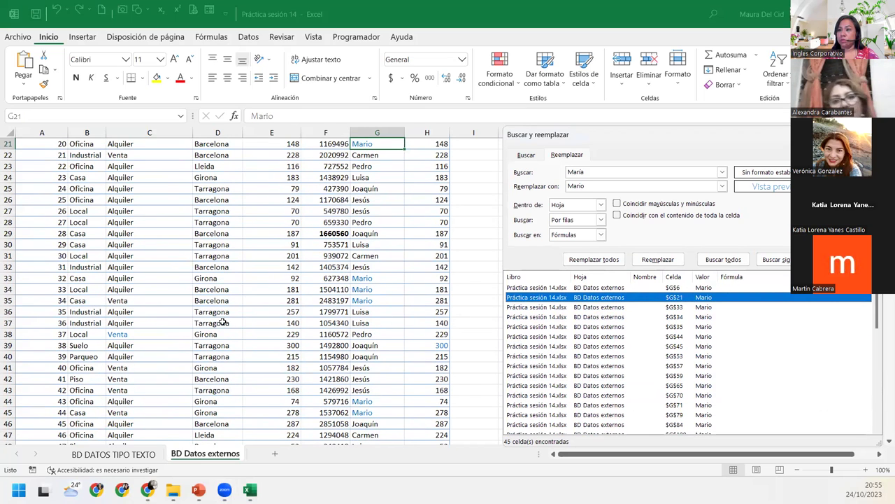
click(147, 336)
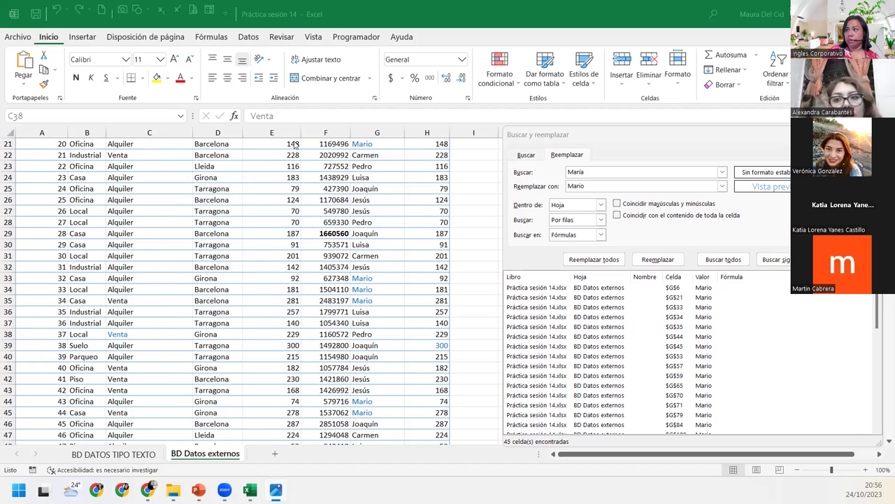
drag(678, 140, 514, 112)
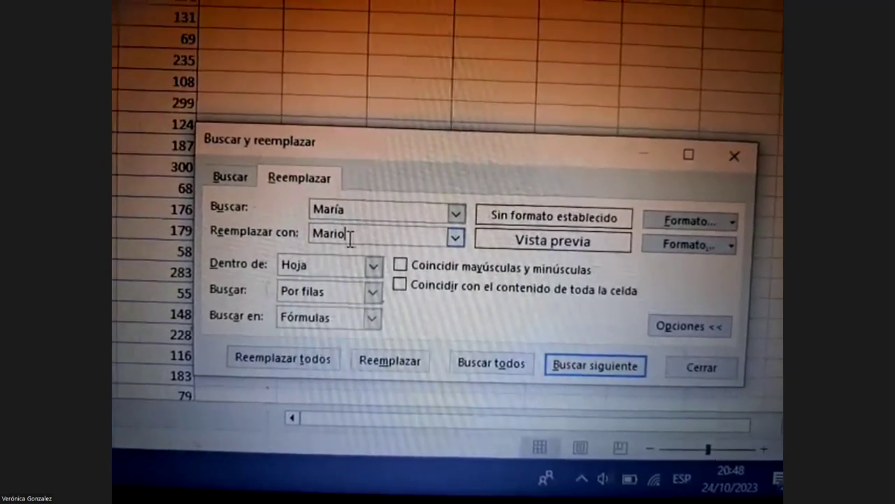
- Search for the next occurrence of the seller's name and dismiss the message
click(526, 373)
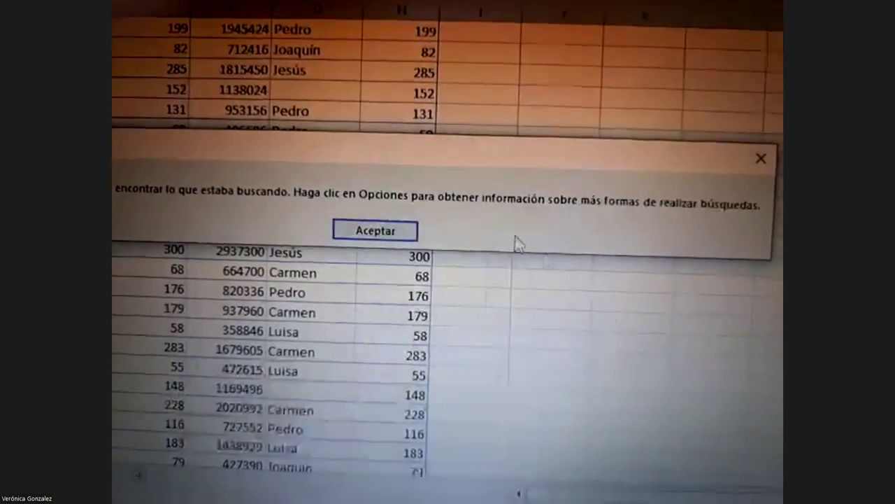
click(375, 228)
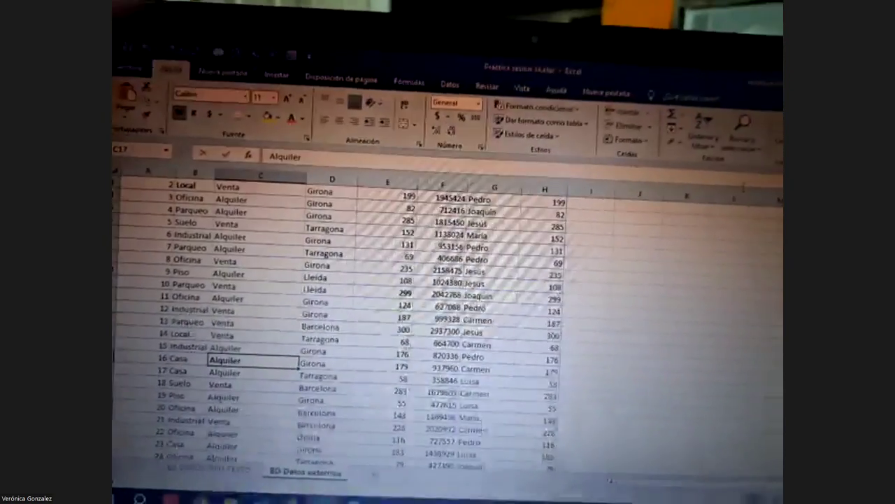
- Reopen Find and Replace and set the replacement format's font color to blue
click(760, 112)
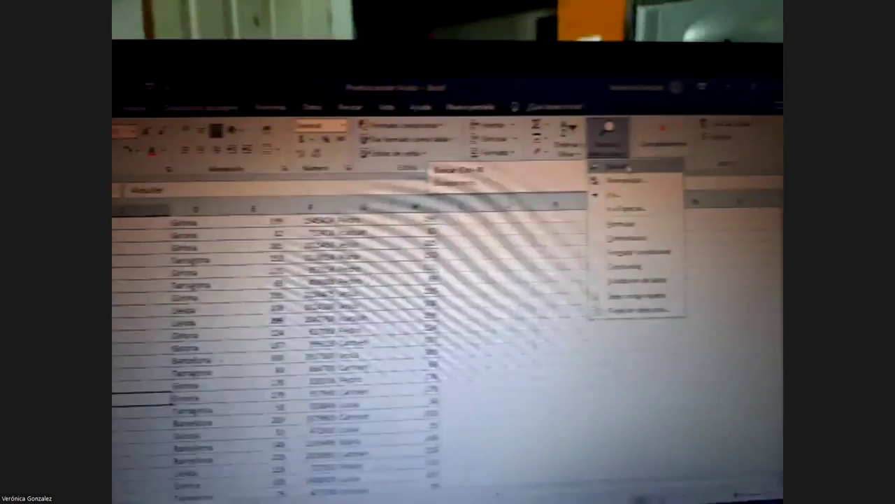
click(756, 168)
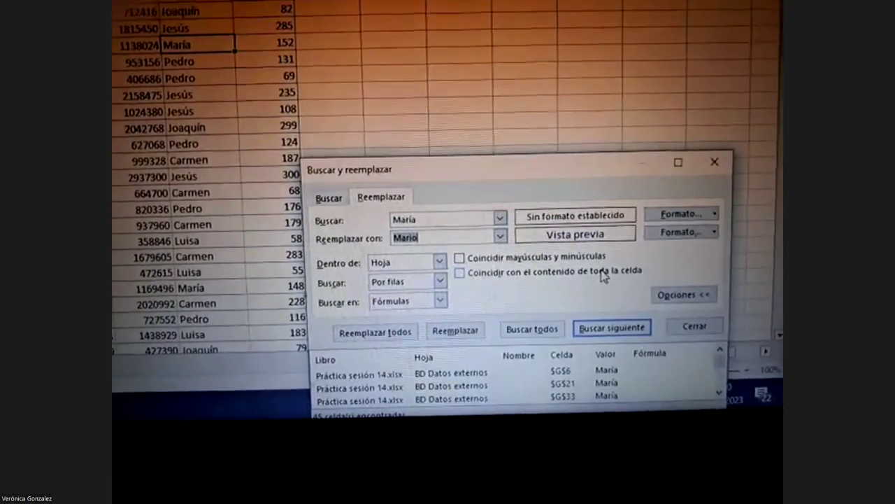
click(721, 229)
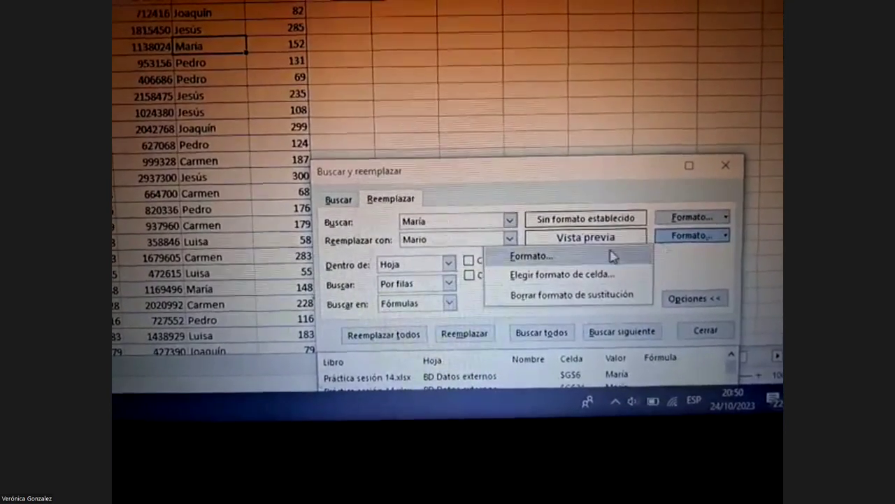
click(611, 254)
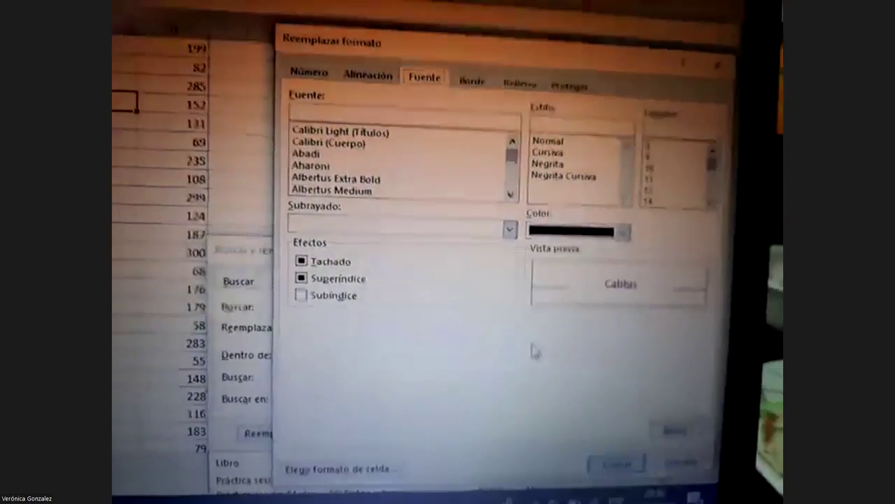
click(626, 233)
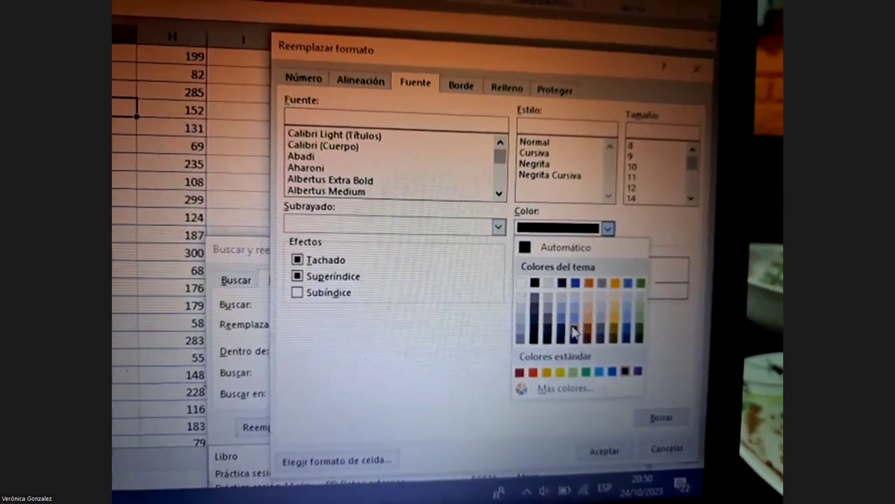
click(622, 380)
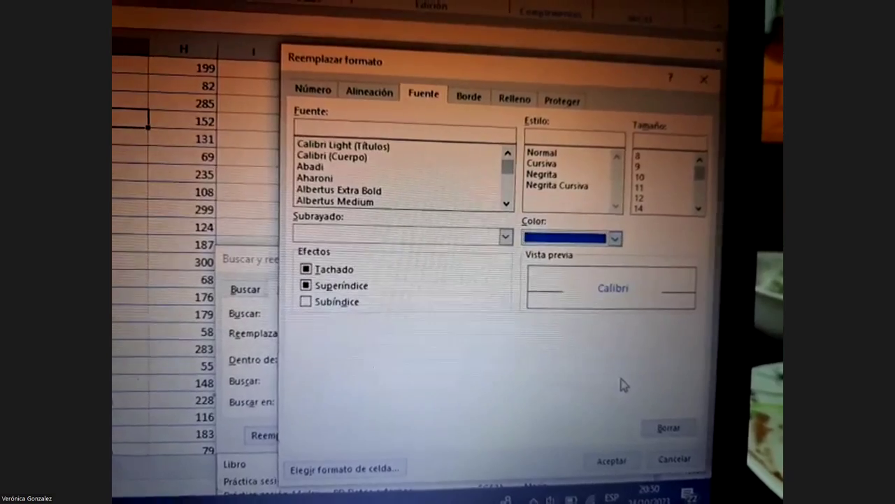